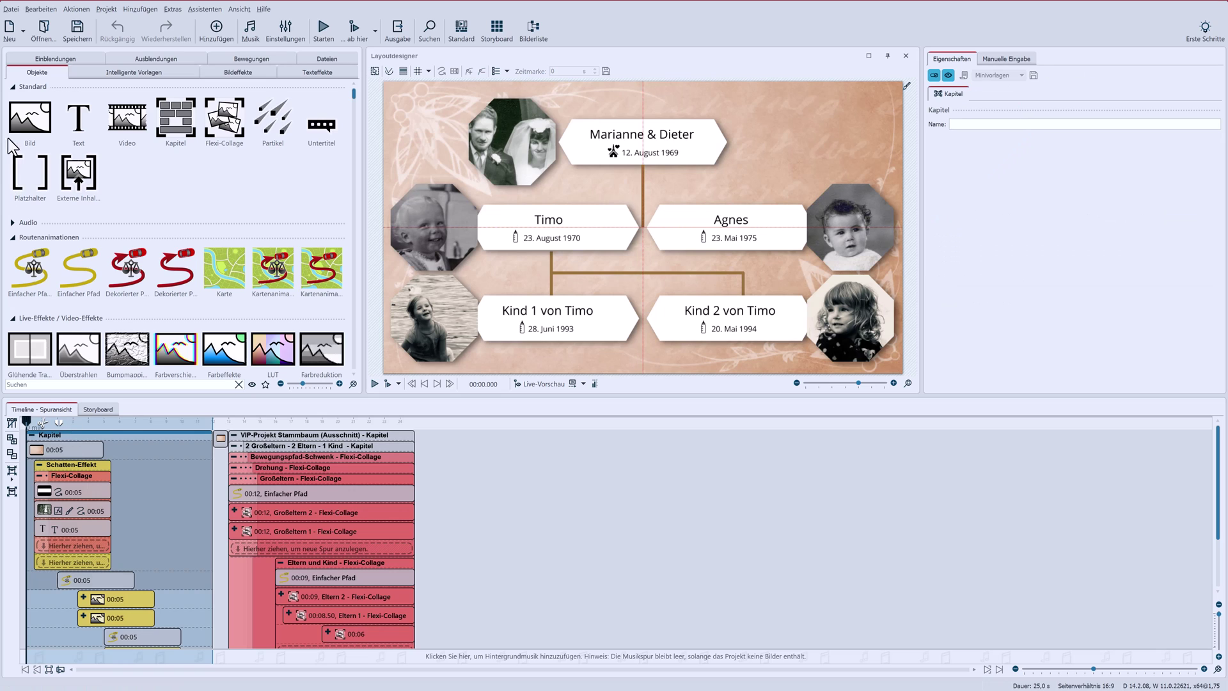
# Step: Create a new project and place the Floral background on the first track of the chapter
pyautogui.click(12, 29)
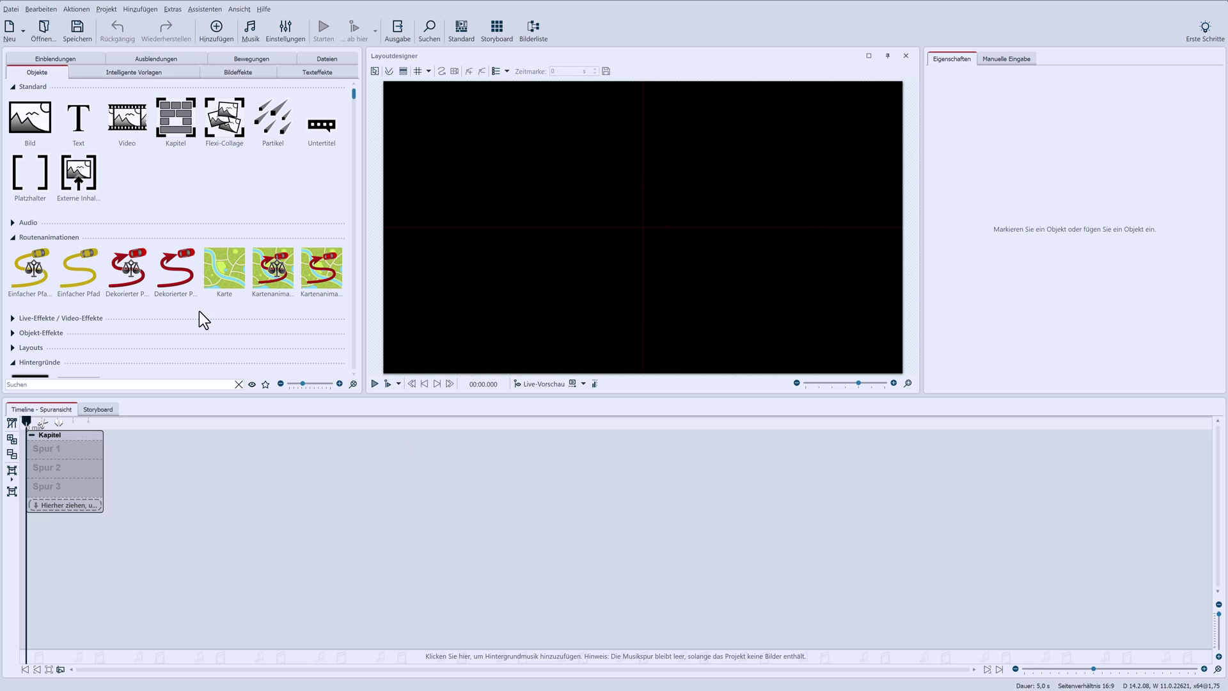
pyautogui.moveTo(353, 98); pyautogui.dragTo(355, 111)
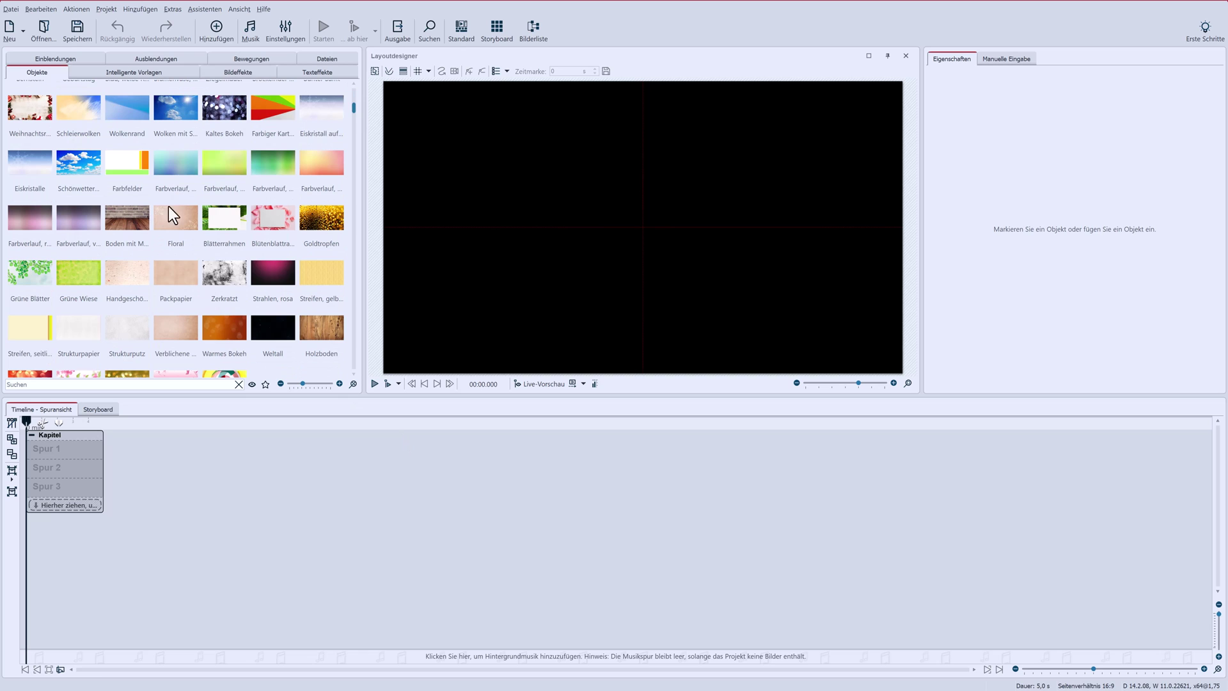
pyautogui.moveTo(168, 207); pyautogui.dragTo(88, 455)
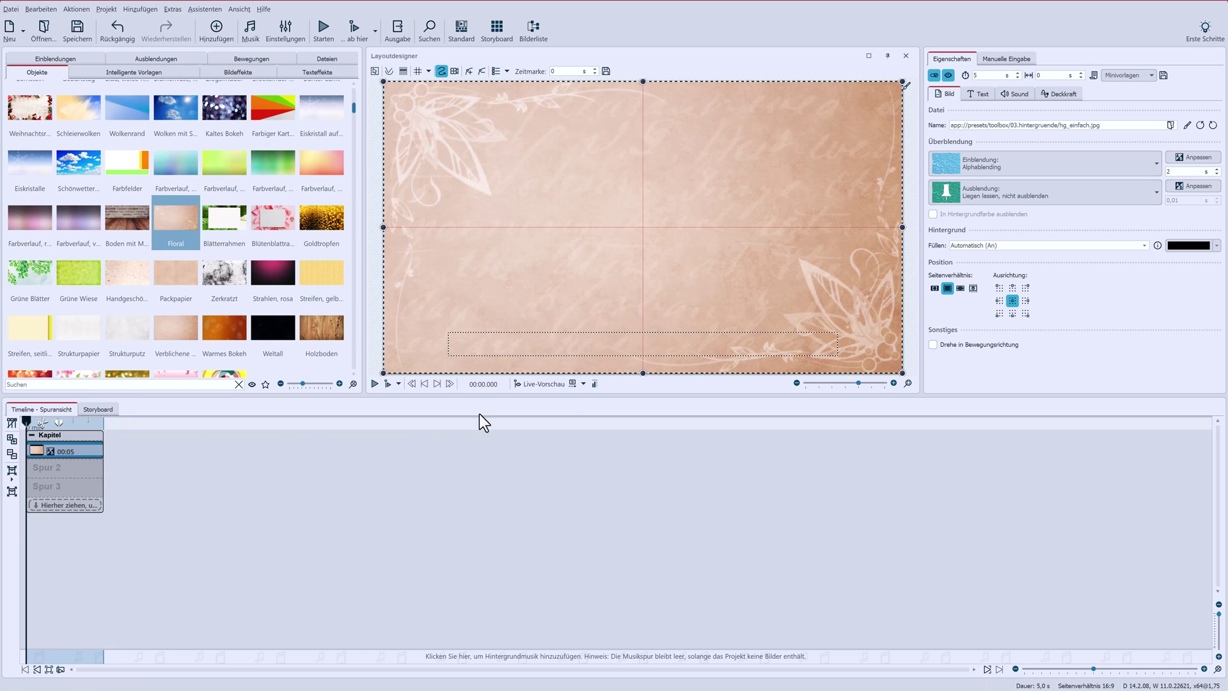
# Step: Set the Floral background's fade-in (Einblendung) to Keine
pyautogui.click(1015, 167)
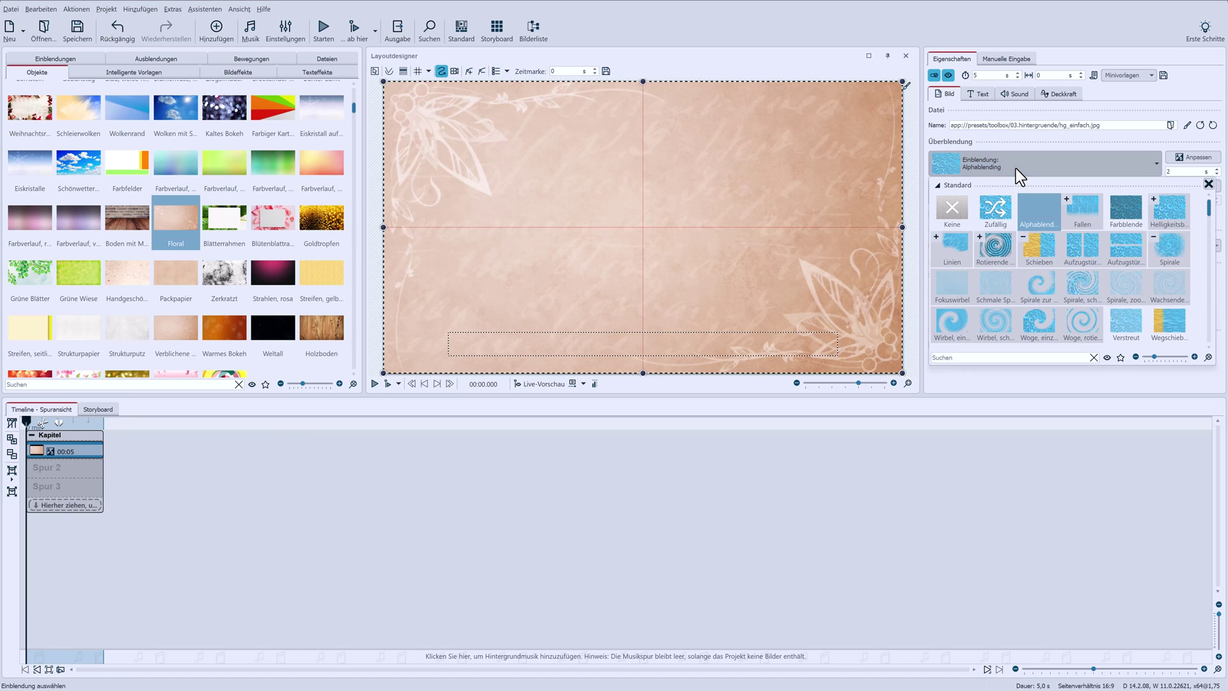
pyautogui.click(953, 211)
pyautogui.click(1007, 137)
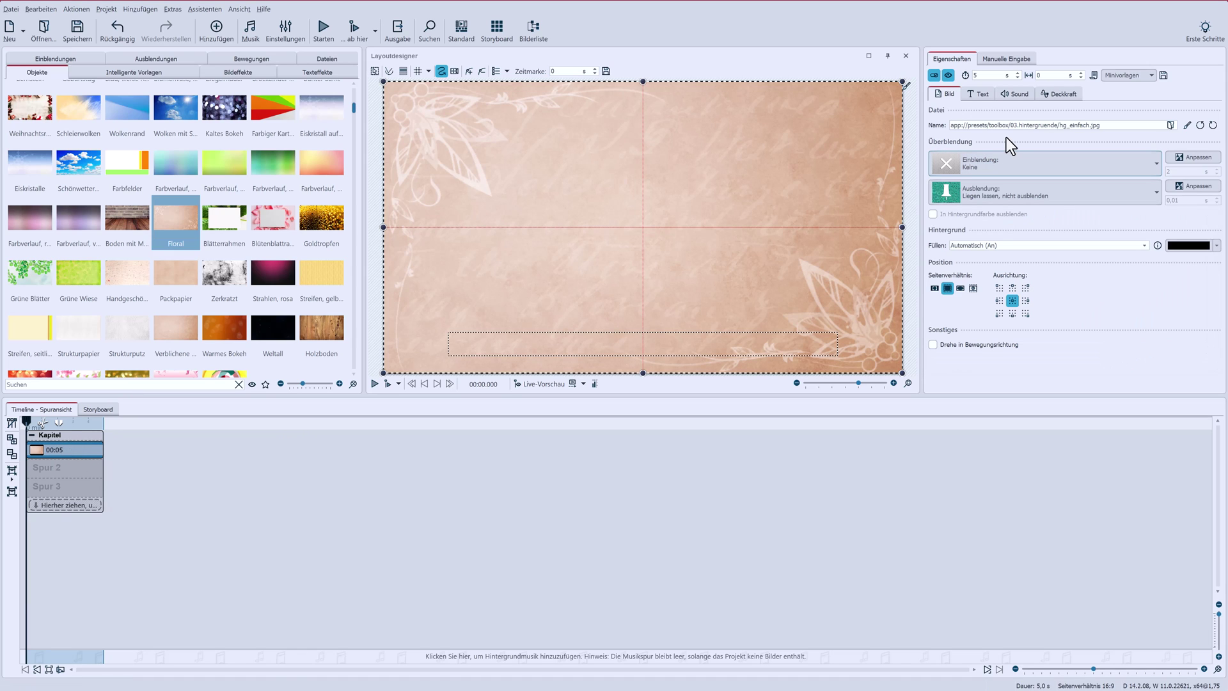
# Step: Add the Form 8 shape to the second track, enlarge it and centre it horizontally near the top of the canvas
pyautogui.moveTo(353, 108); pyautogui.dragTo(359, 132)
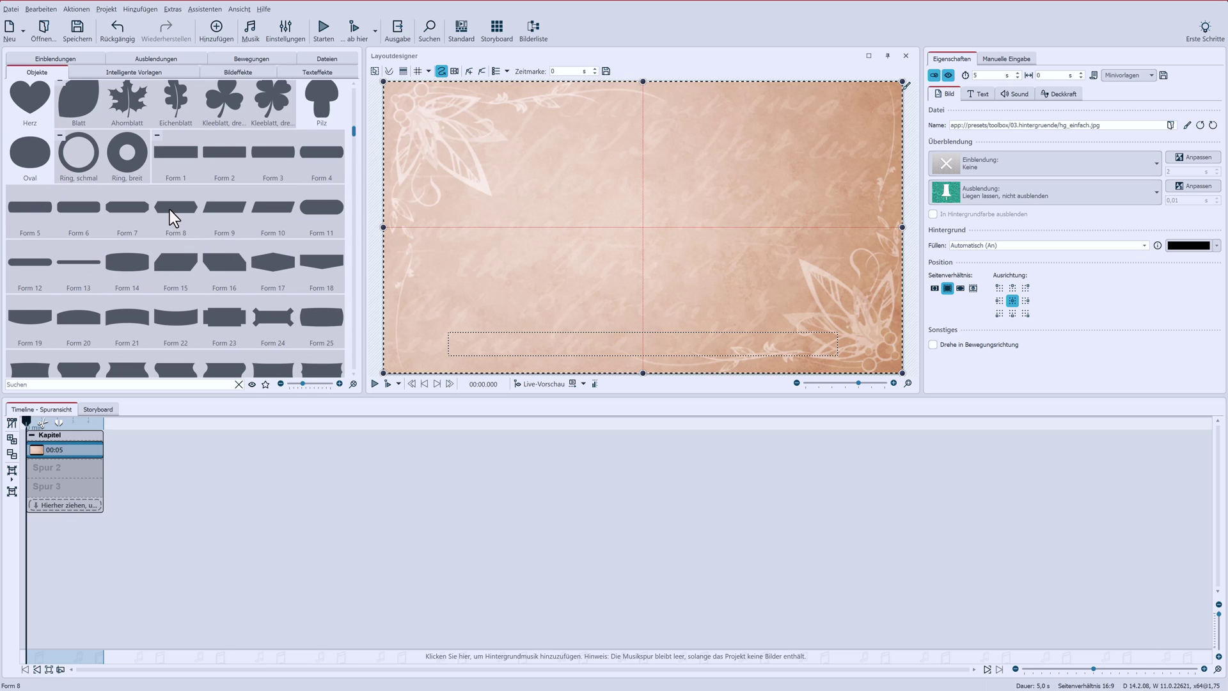
pyautogui.moveTo(64, 468); pyautogui.dragTo(83, 477)
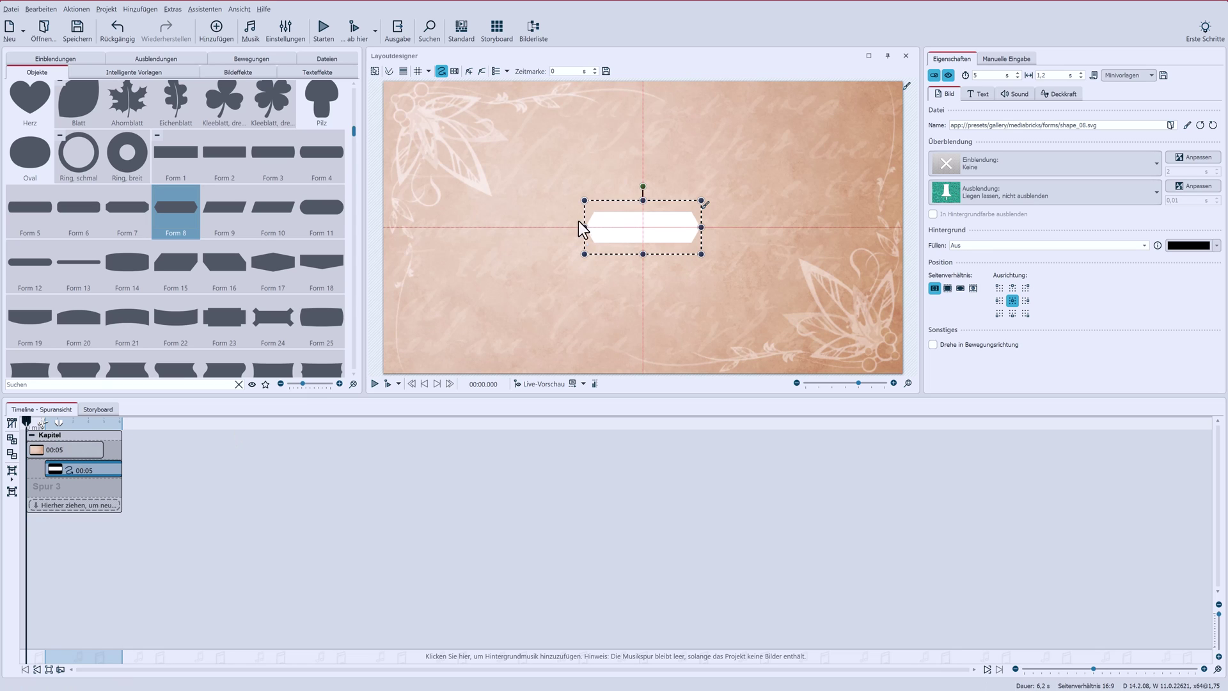
pyautogui.moveTo(584, 200); pyautogui.dragTo(535, 154)
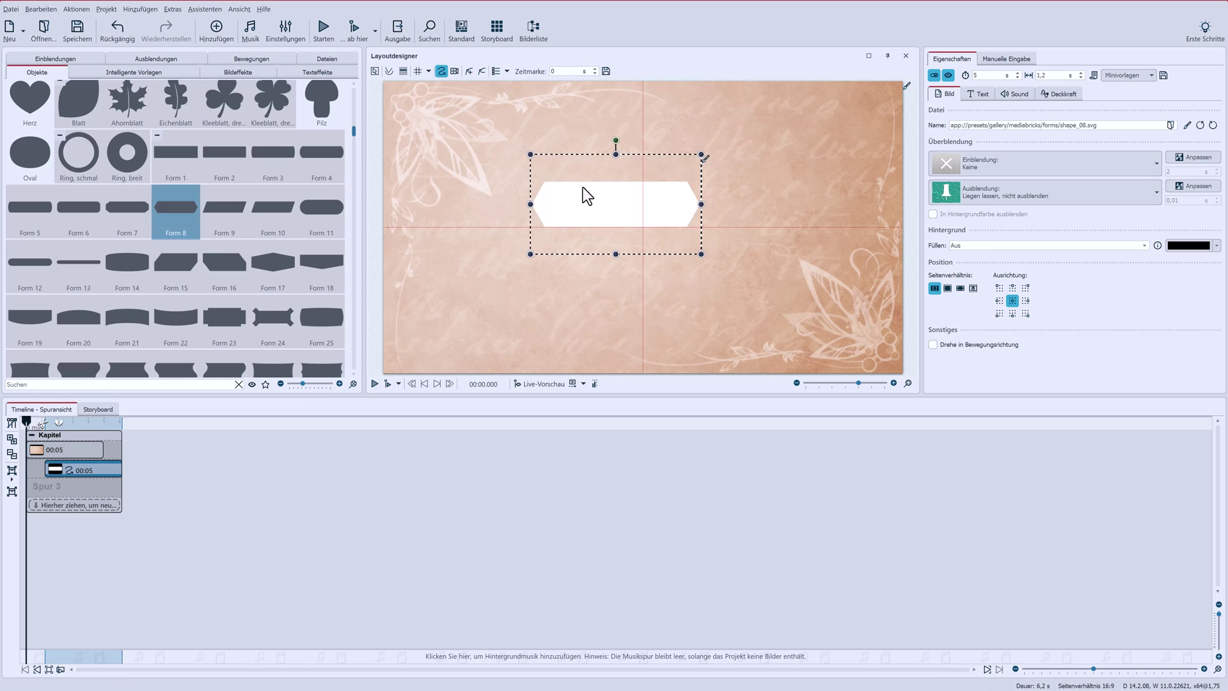
pyautogui.moveTo(584, 192); pyautogui.dragTo(643, 144)
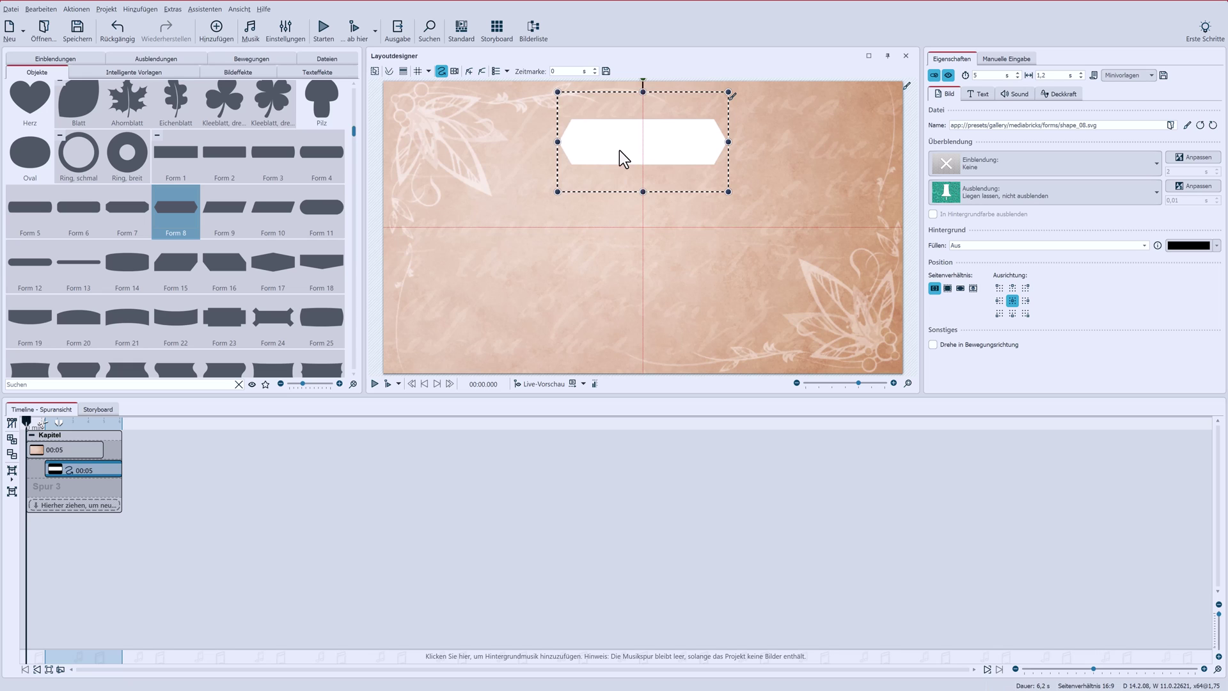
# Step: Add the wedding photo to the third track and crop it to the couple's heads, about 35 % left, 27 % right and 71 % bottom
pyautogui.click(330, 61)
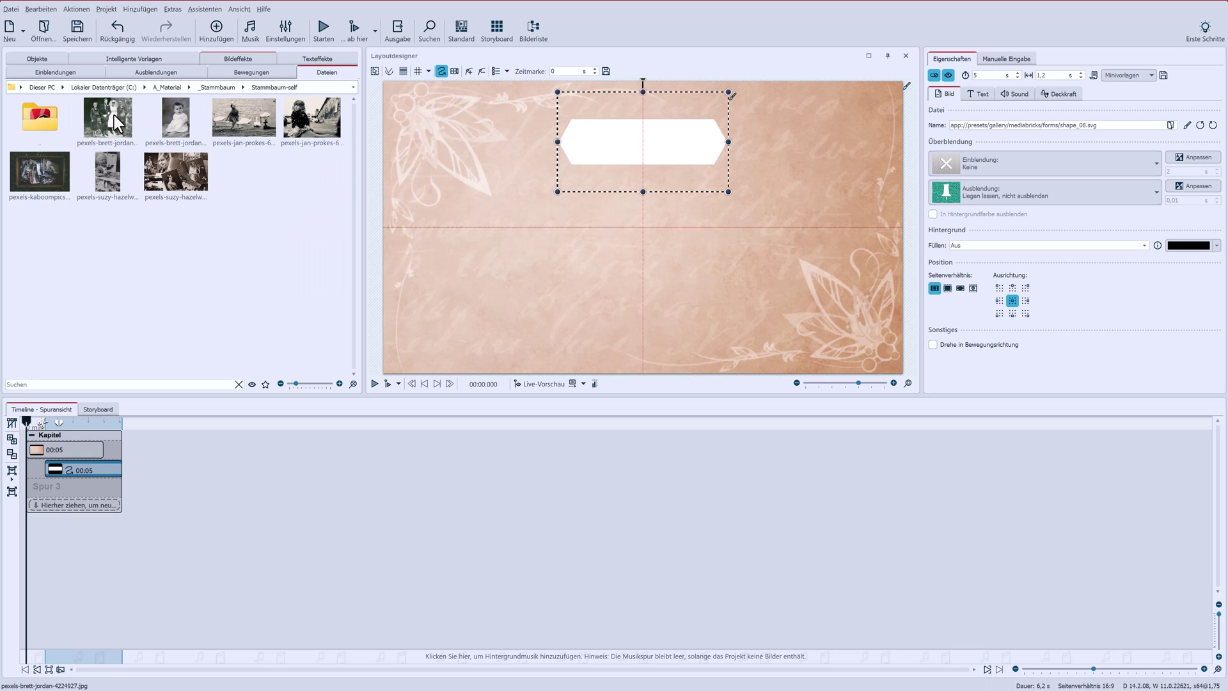
pyautogui.moveTo(114, 115)
pyautogui.mouseDown()
pyautogui.moveTo(49, 505)
pyautogui.moveTo(96, 494)
pyautogui.mouseUp()
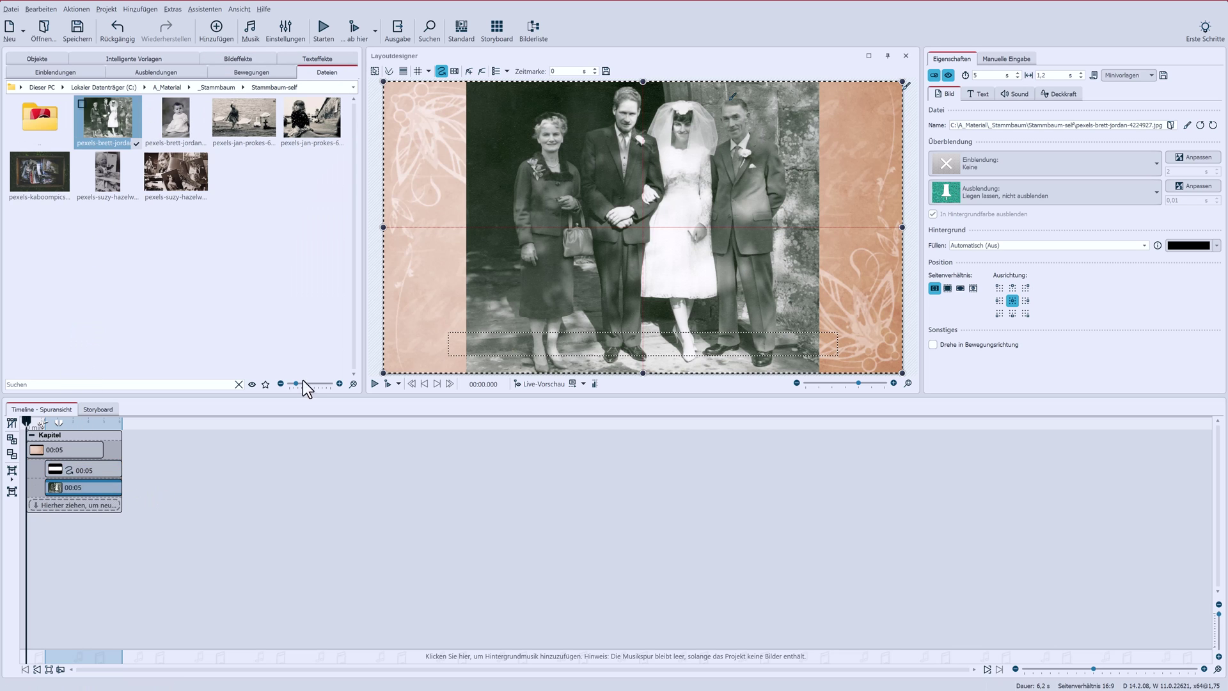
pyautogui.click(1187, 126)
pyautogui.click(953, 169)
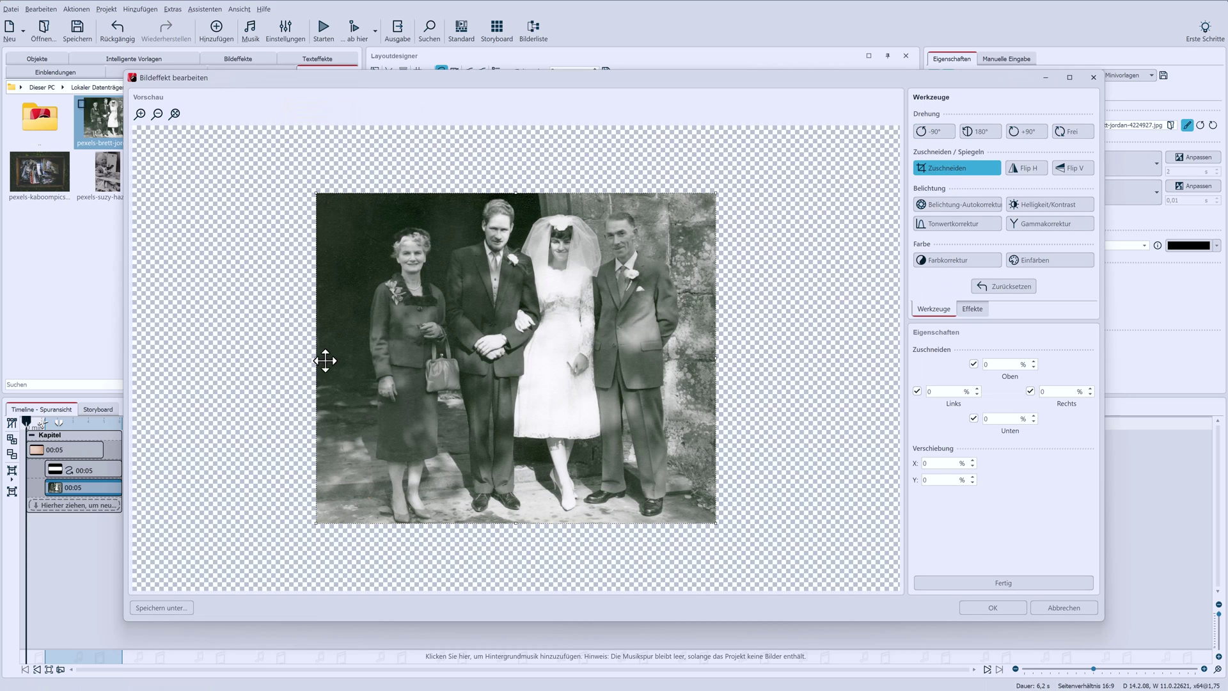
pyautogui.moveTo(326, 360); pyautogui.dragTo(455, 358)
pyautogui.moveTo(716, 356); pyautogui.dragTo(607, 357)
pyautogui.moveTo(531, 523); pyautogui.dragTo(548, 289)
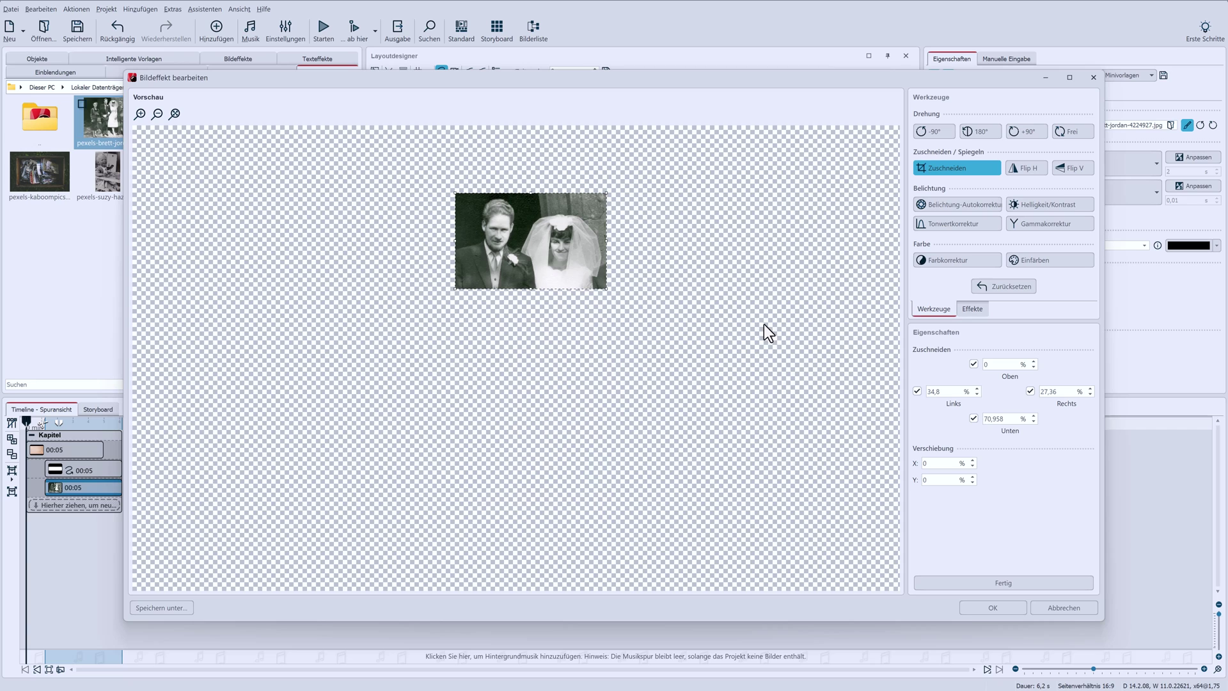
pyautogui.click(965, 608)
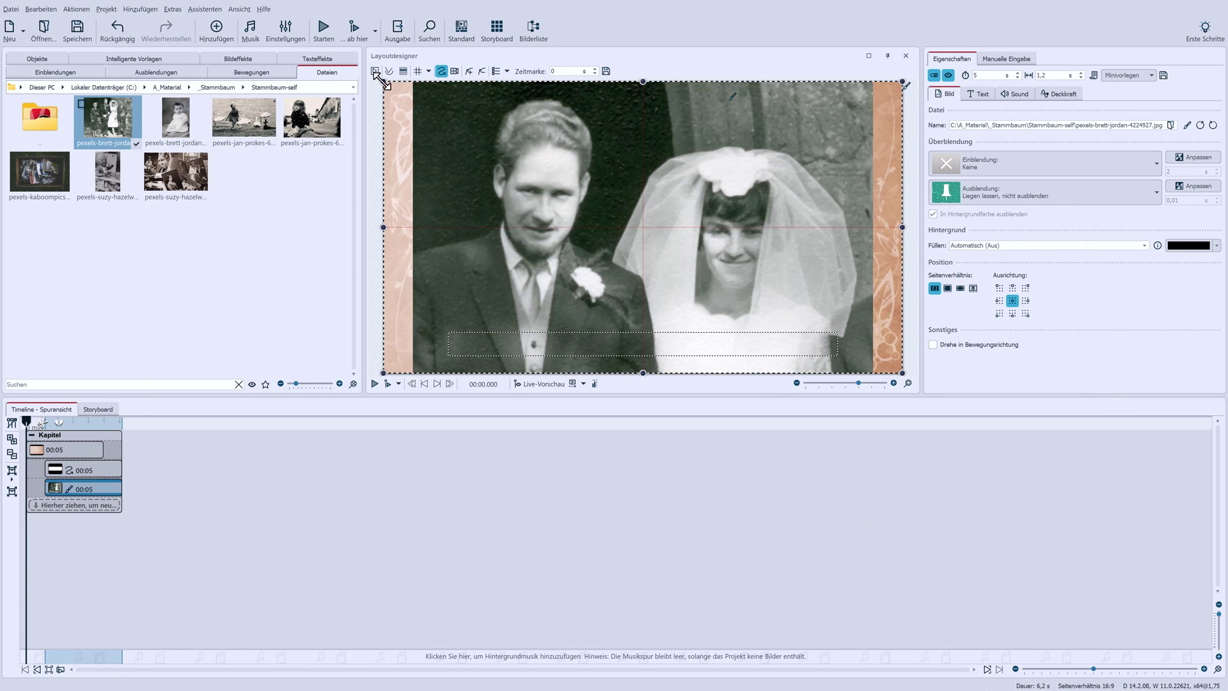
# Step: Mask the cropped wedding photo with the Achteck shape and scale it down to sit directly left of the white Form 8 shape
pyautogui.moveTo(382, 82); pyautogui.dragTo(658, 249)
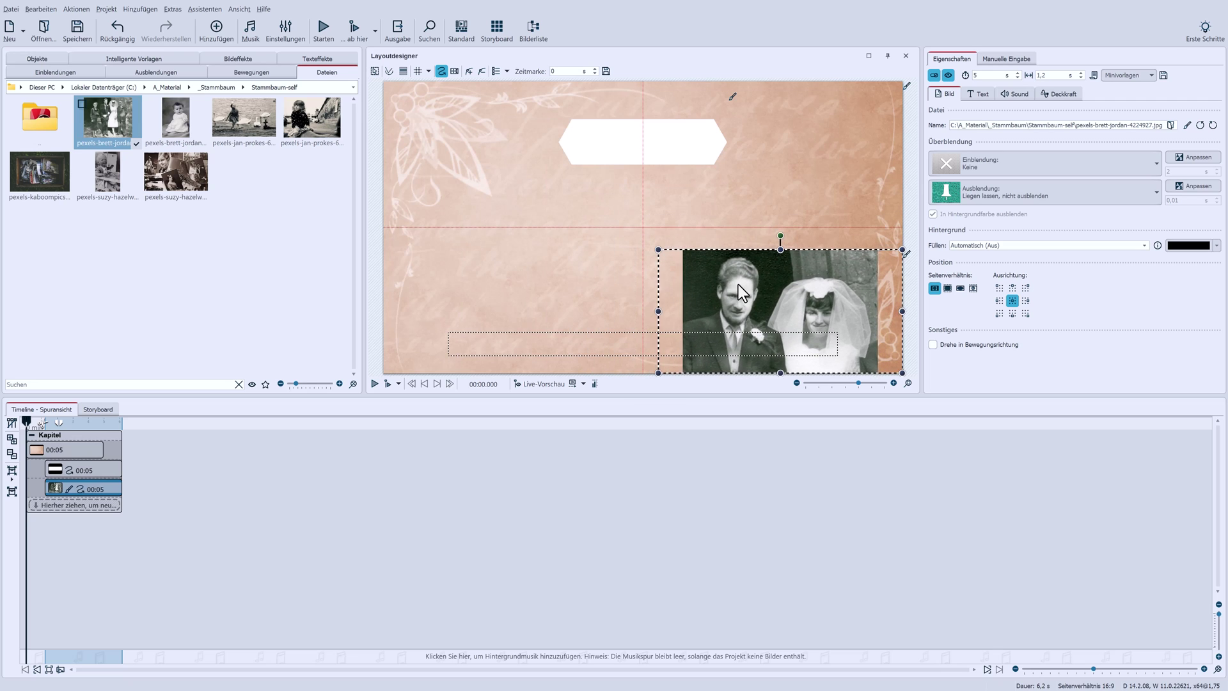
pyautogui.moveTo(738, 286); pyautogui.dragTo(477, 152)
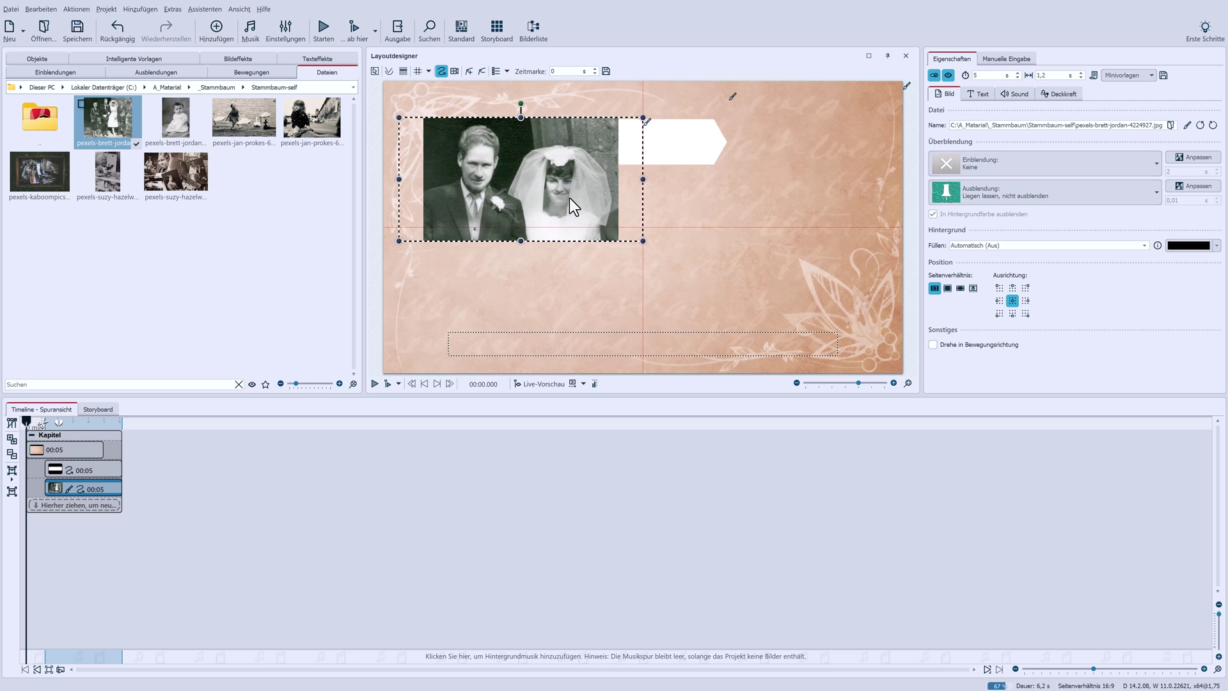
pyautogui.click(248, 58)
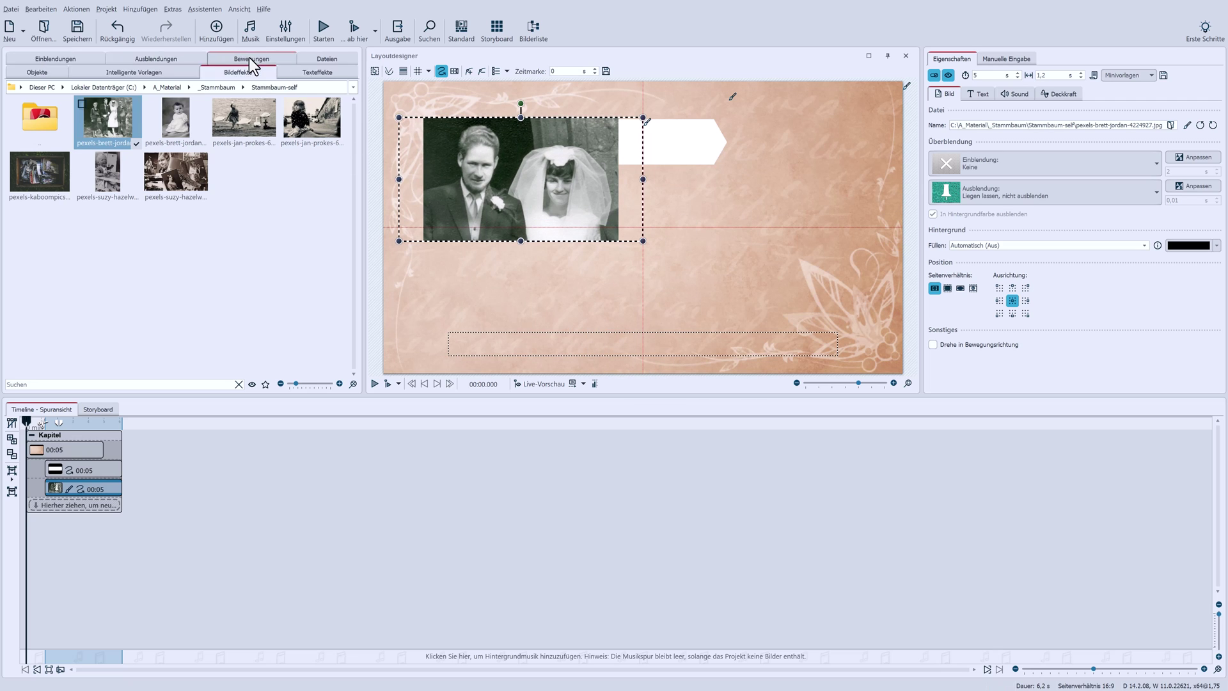
pyautogui.scroll(-4, 350, 133)
pyautogui.scroll(-5, 351, 133)
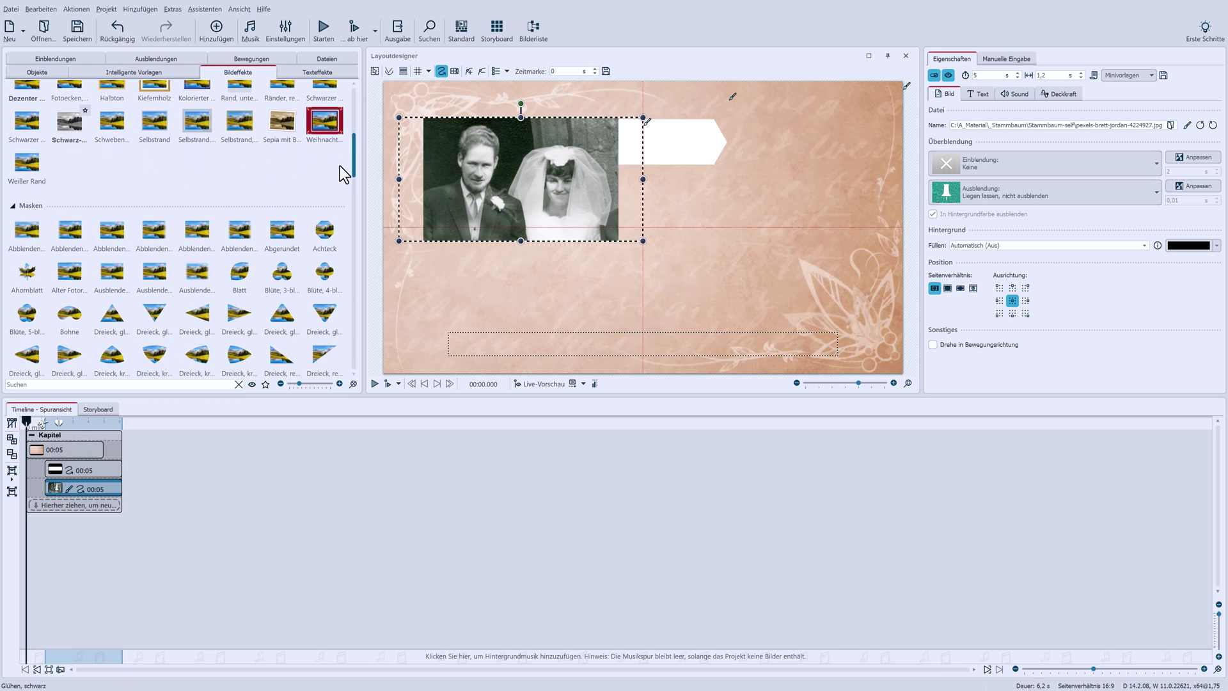
pyautogui.doubleClick(325, 236)
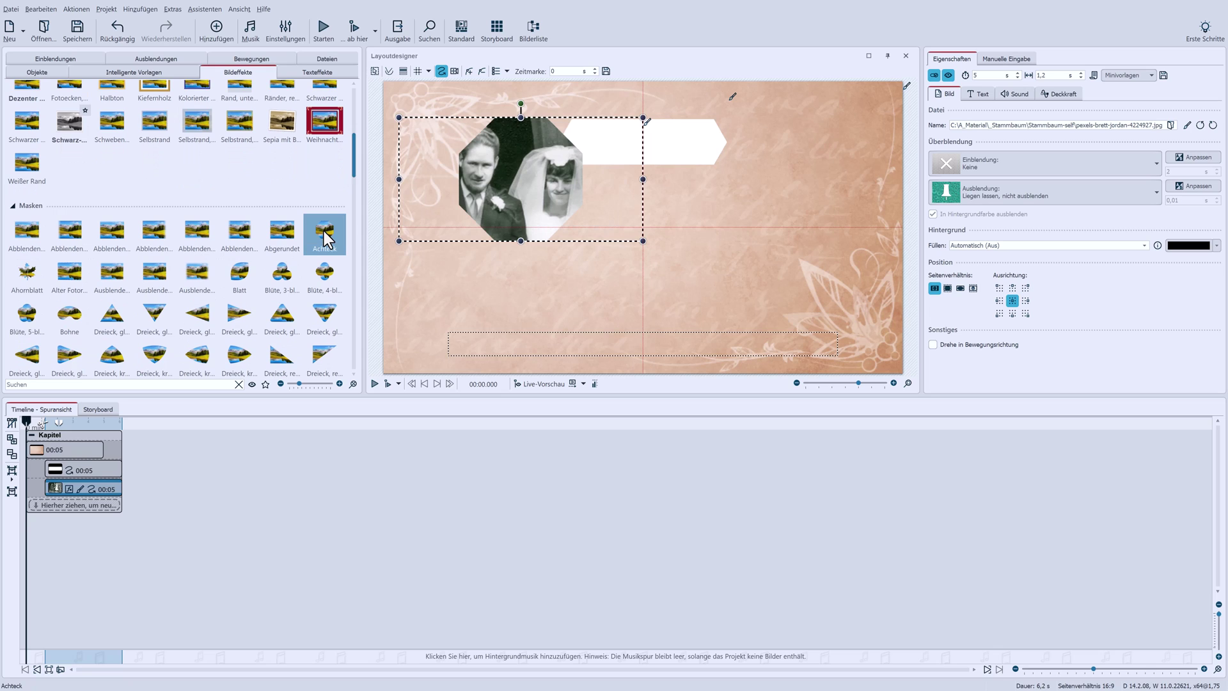
pyautogui.moveTo(643, 241); pyautogui.dragTo(615, 204)
pyautogui.moveTo(515, 166); pyautogui.dragTo(518, 145)
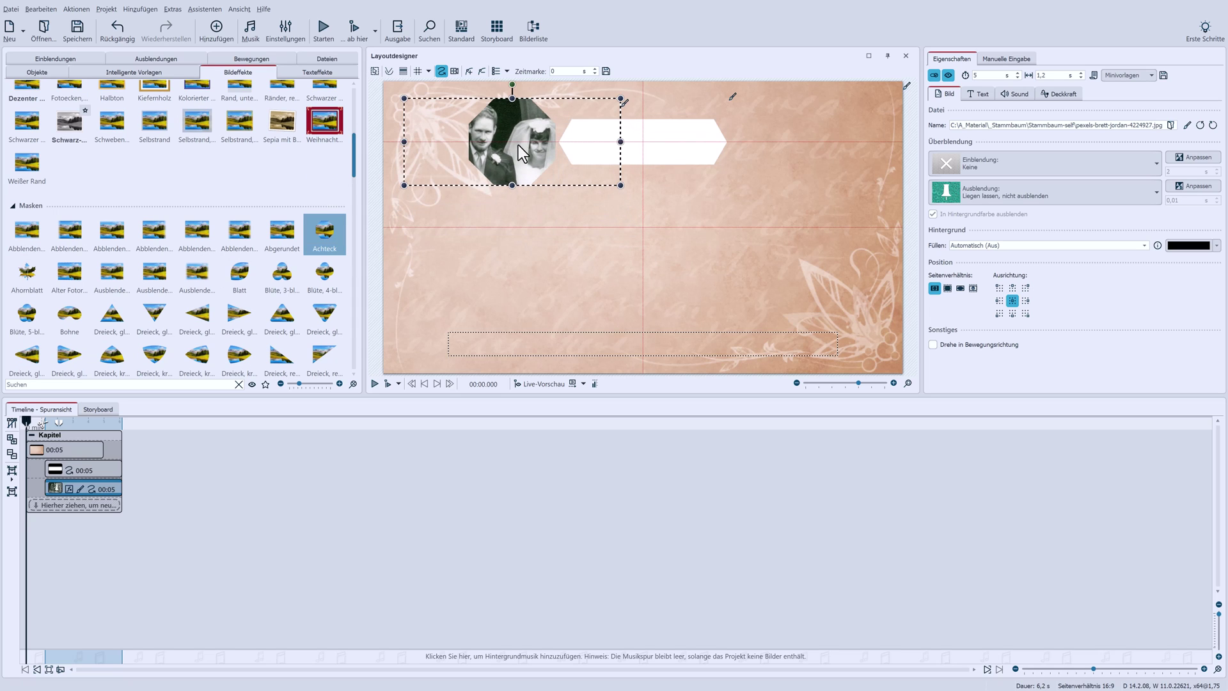
# Step: Add a text object on a new track below the photo and enter the couple's first names in black at size 18
pyautogui.click(40, 73)
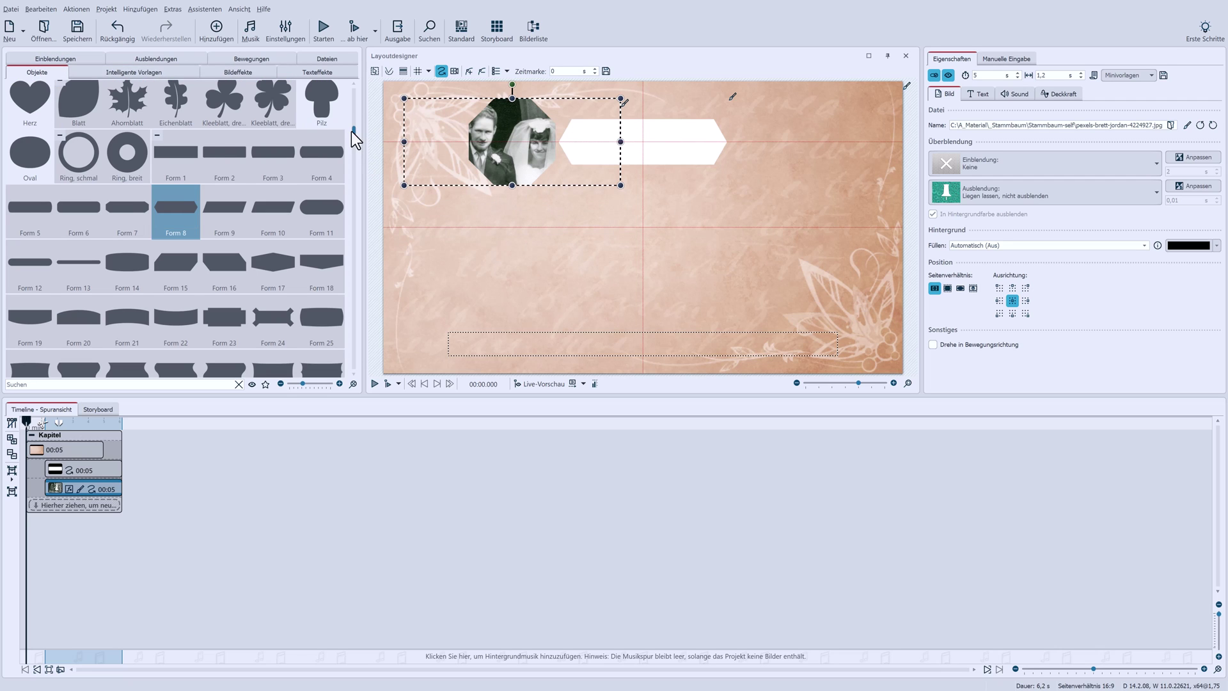
pyautogui.moveTo(354, 134); pyautogui.dragTo(357, 99)
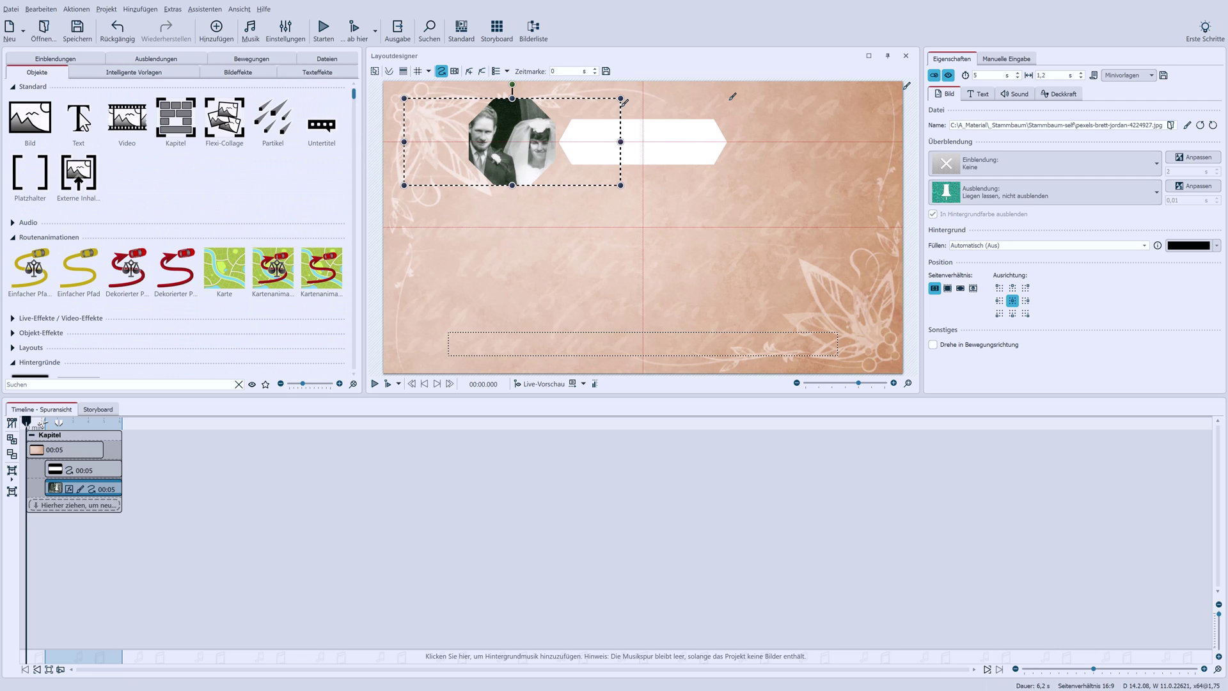
pyautogui.moveTo(78, 121); pyautogui.dragTo(57, 506)
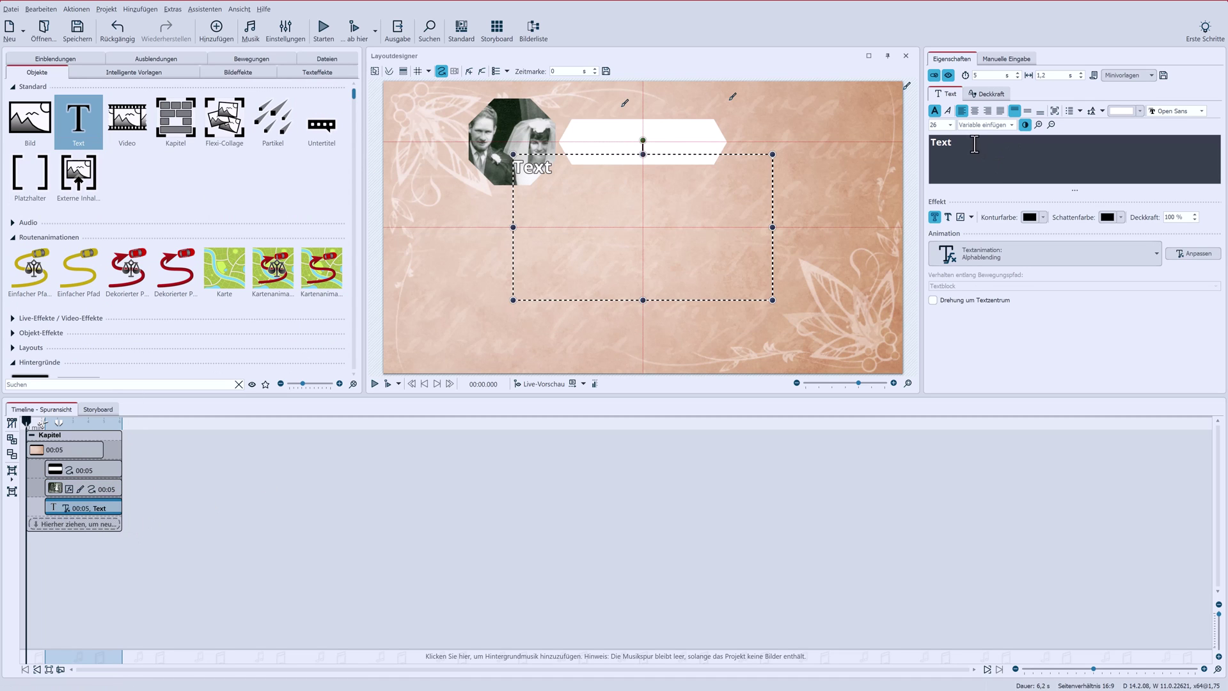
pyautogui.moveTo(974, 144); pyautogui.dragTo(886, 152)
pyautogui.write('Marianne & Dieter')
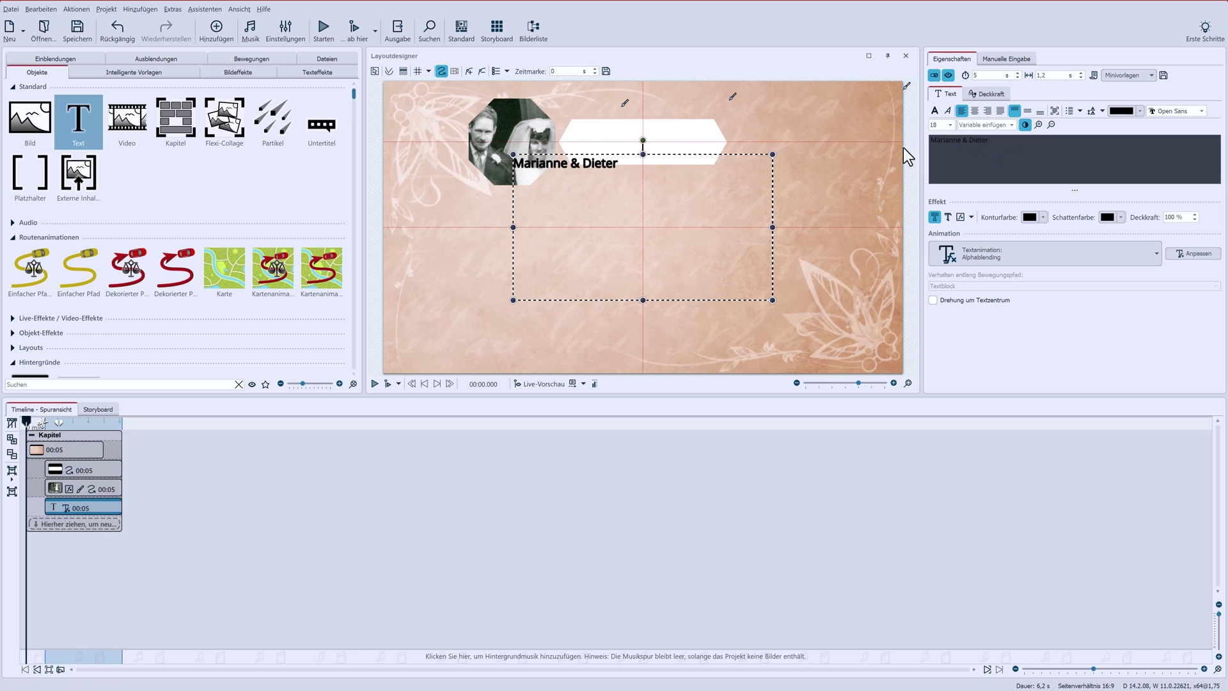
# Step: Remove the outline effect from the couple's names and centre the text
pyautogui.moveTo(1023, 140); pyautogui.dragTo(919, 143)
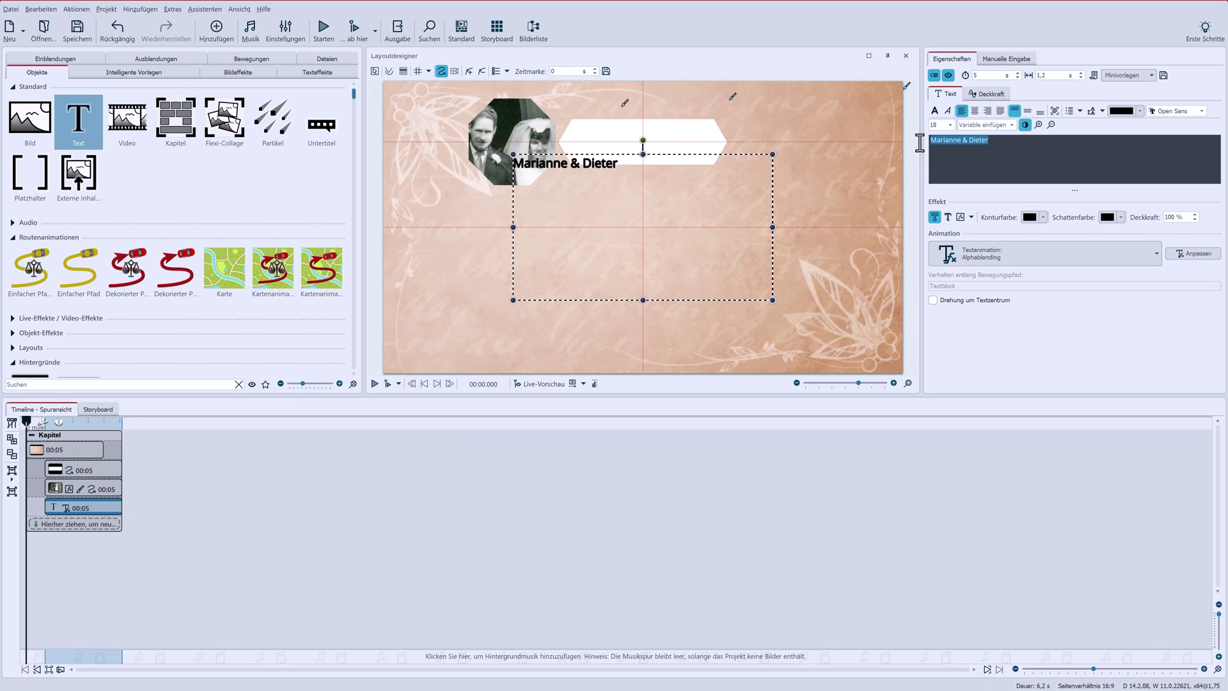
pyautogui.click(934, 218)
pyautogui.click(972, 110)
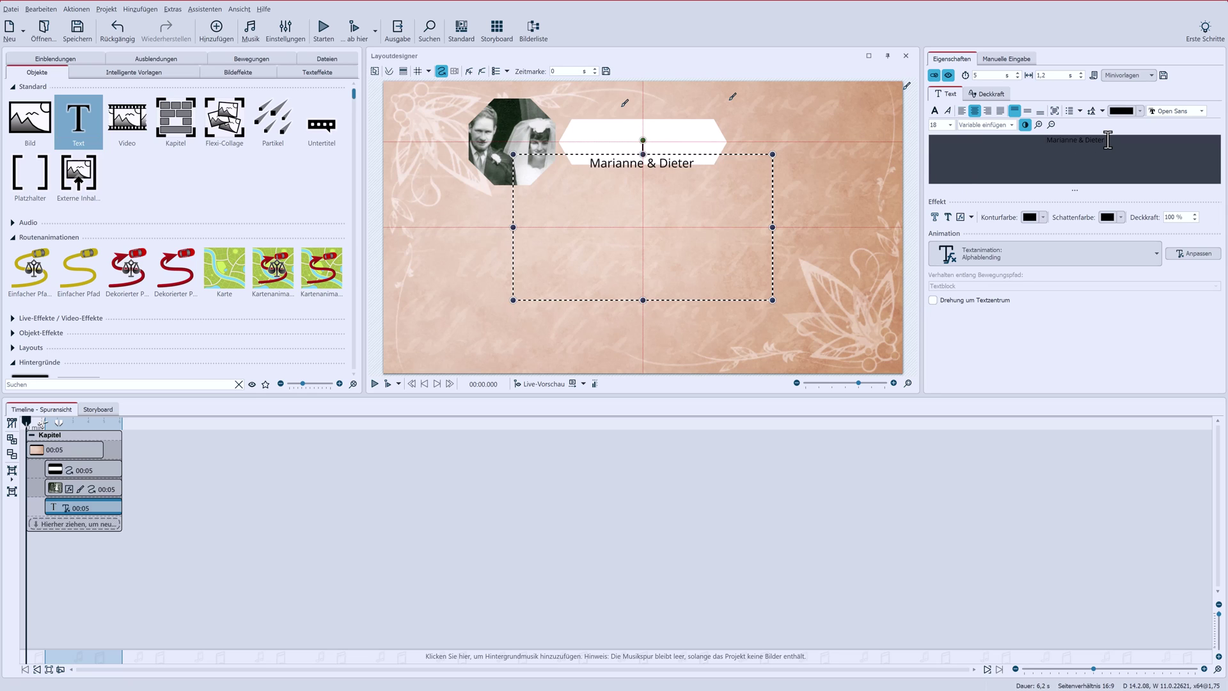
# Step: Add a second text line with the wedding chapel emoji followed by "12. August 1969"
pyautogui.press('super+period')
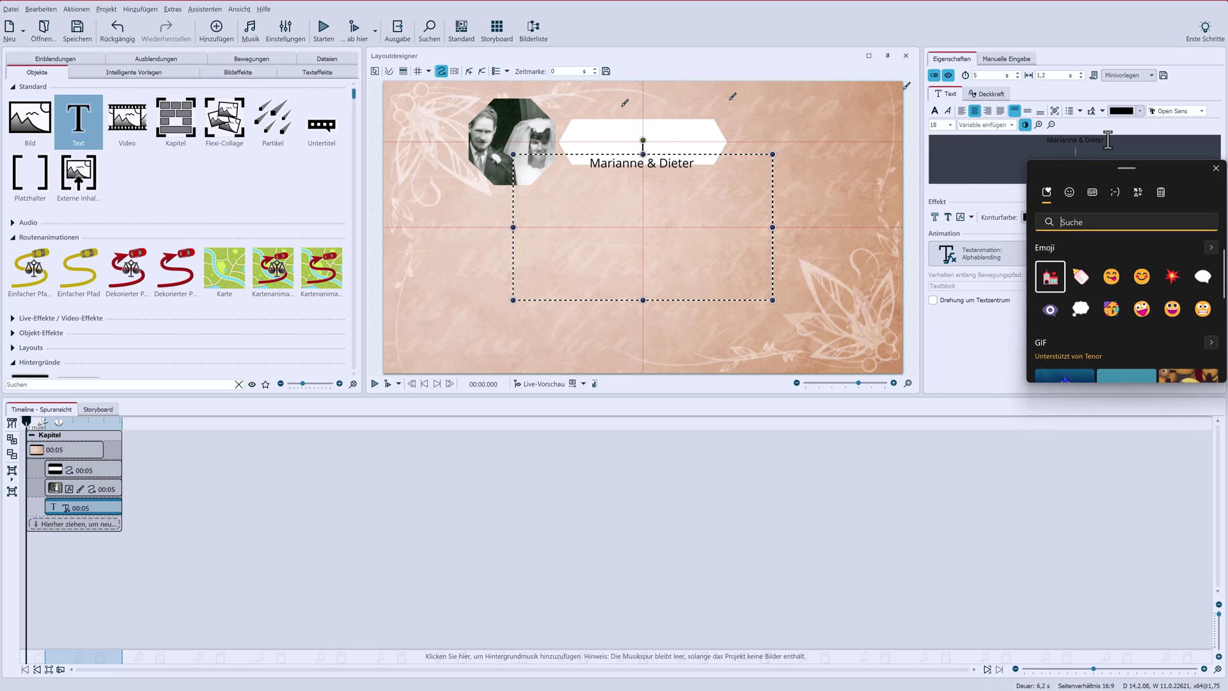
pyautogui.click(1056, 275)
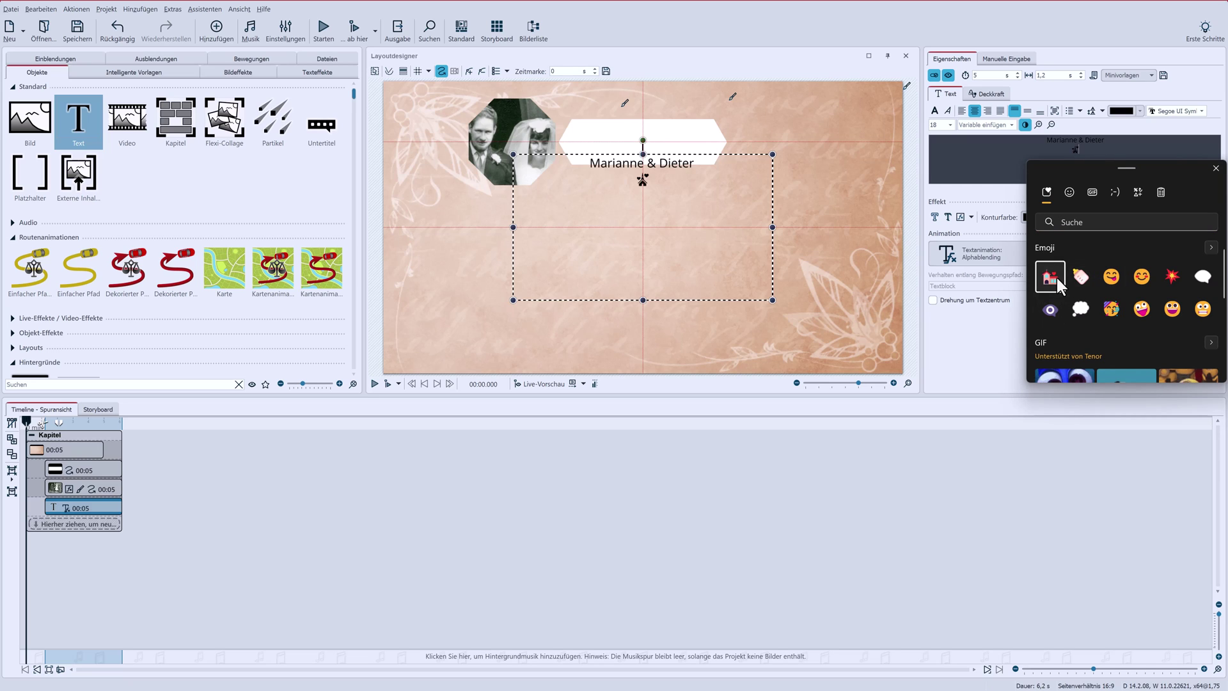
pyautogui.click(1215, 172)
pyautogui.write('12')
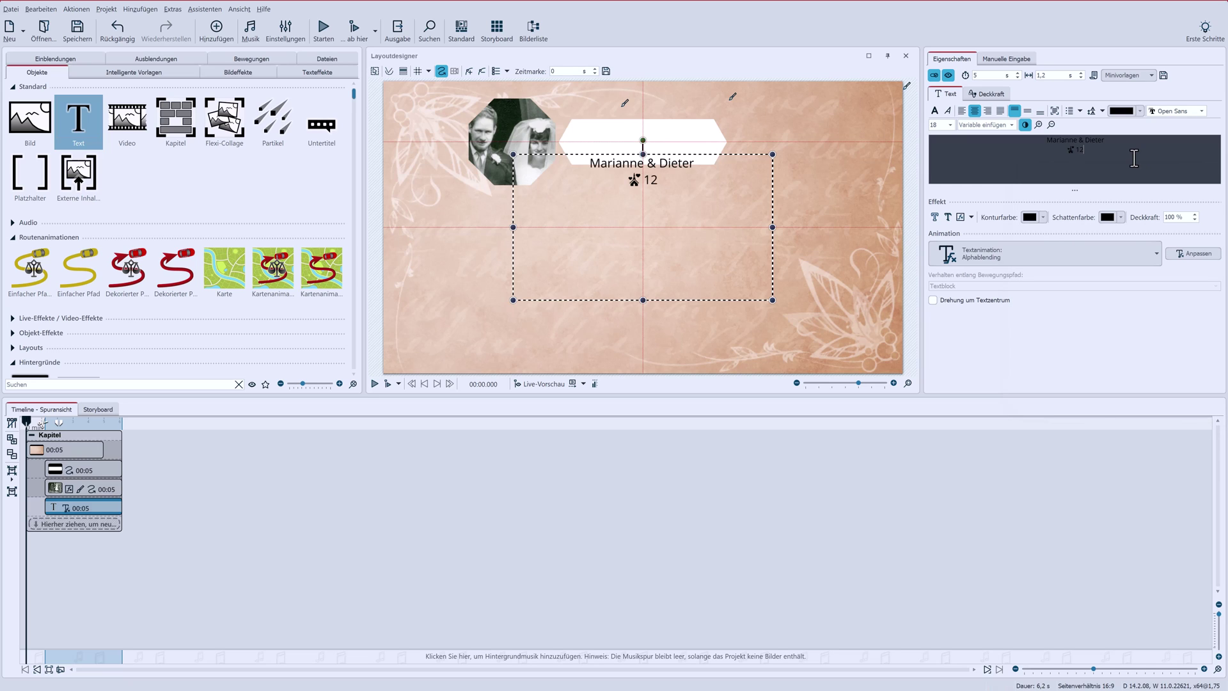
pyautogui.write('. August 1969')
# Step: Set the font size of the date in the second text line to 11
pyautogui.hotkey('ctrl', 'shift', 'Left')
pyautogui.hotkey('ctrl', 'shift', 'Left')
pyautogui.hotkey('ctrl', 'shift', 'Left')
pyautogui.hotkey('ctrl', 'shift', 'Left')
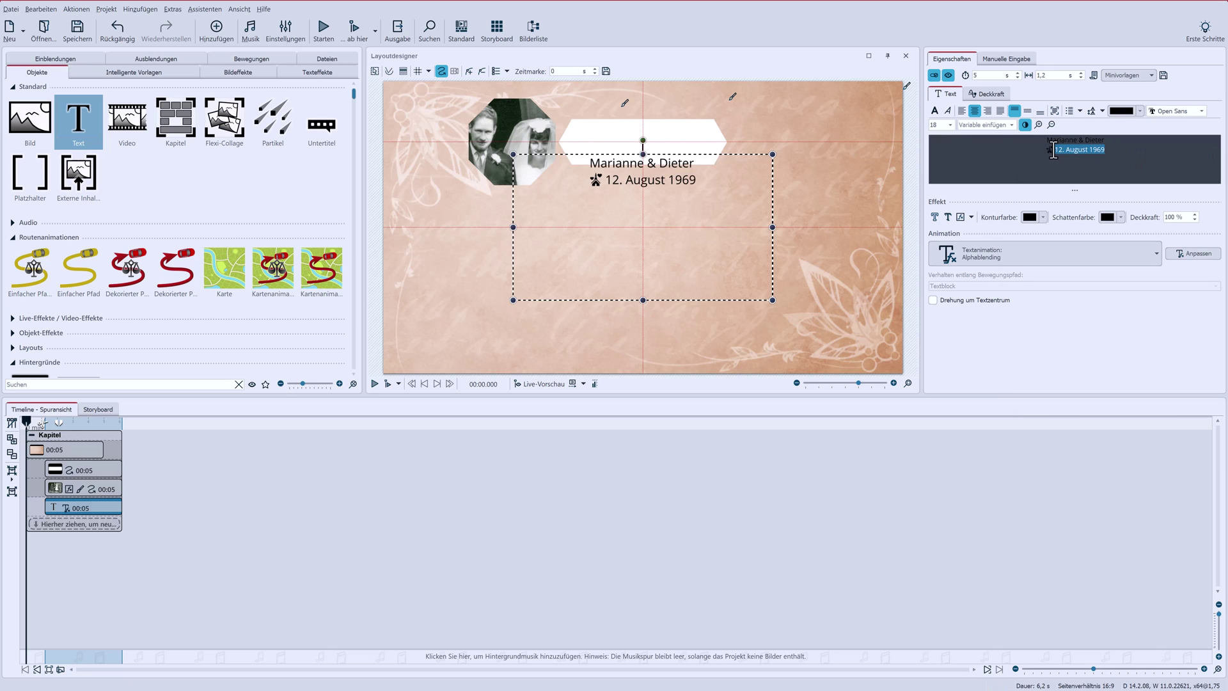
pyautogui.click(946, 125)
pyautogui.click(950, 194)
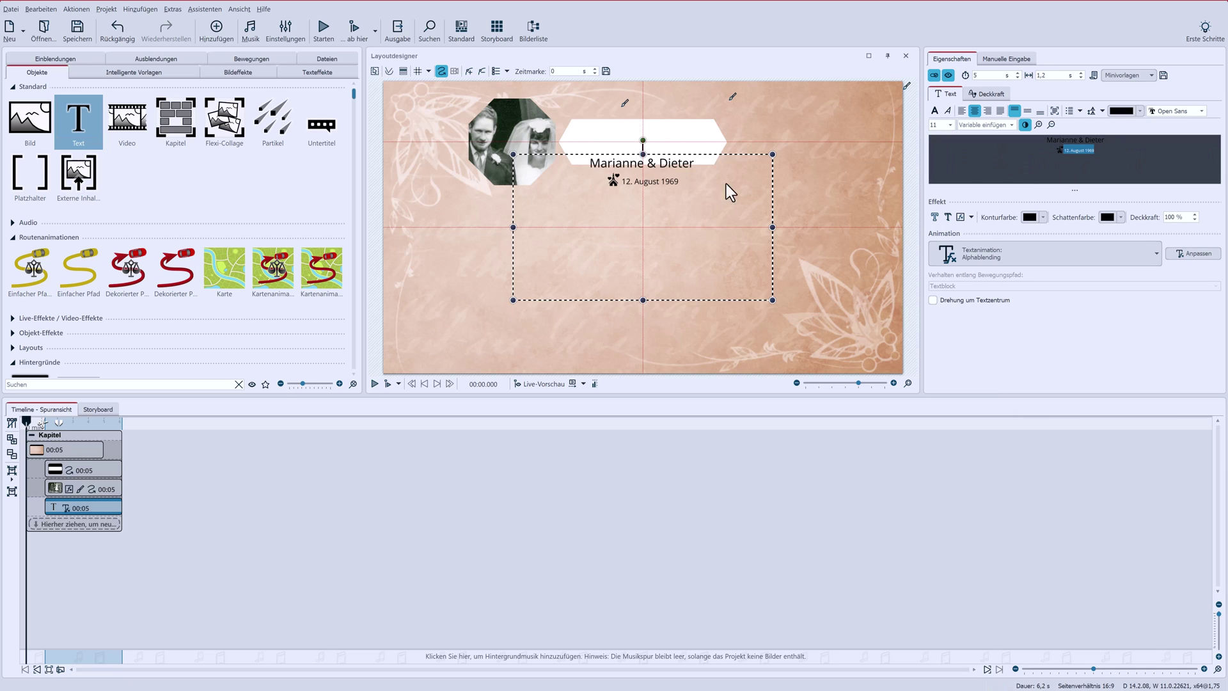
# Step: Shorten the text frame to its two lines, move it onto the white Form 8 shape and play a preview
pyautogui.moveTo(642, 300); pyautogui.dragTo(646, 195)
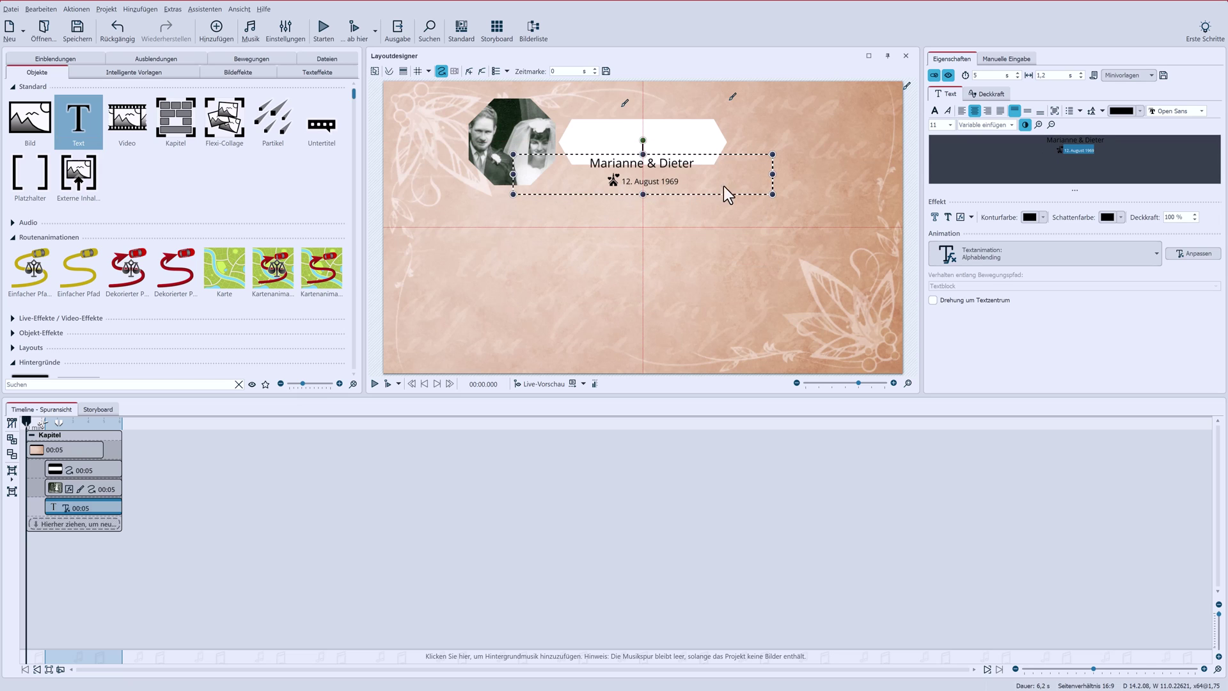
pyautogui.moveTo(724, 186); pyautogui.dragTo(701, 149)
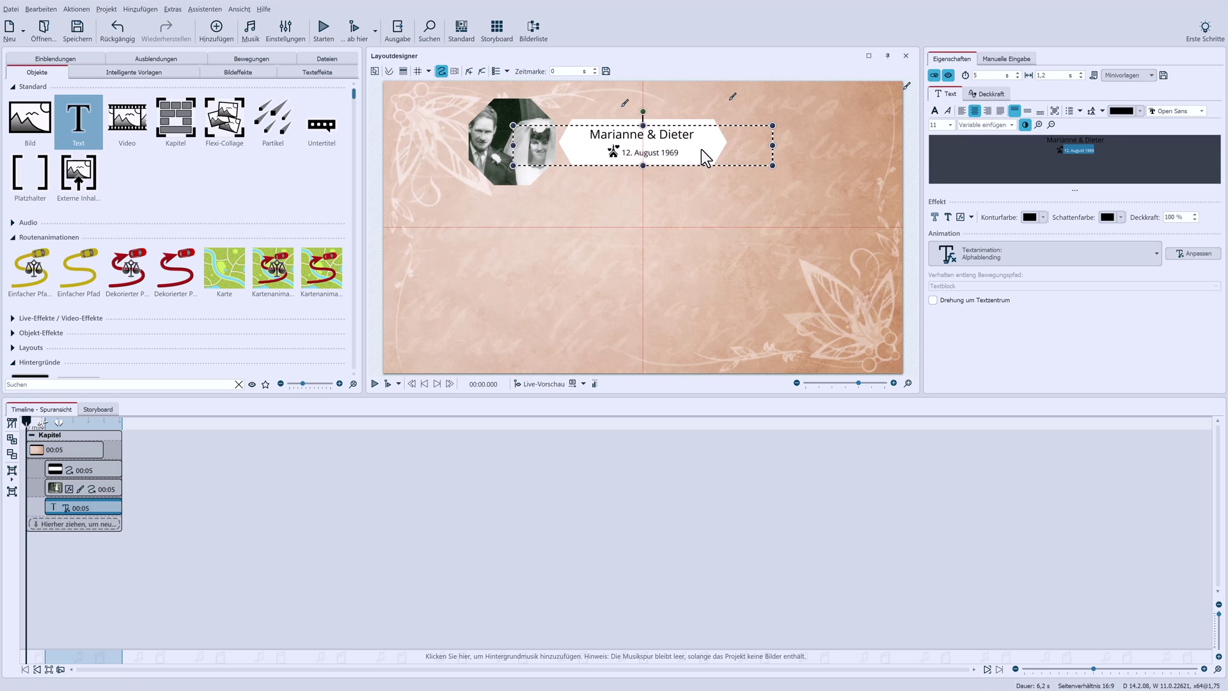
pyautogui.click(375, 384)
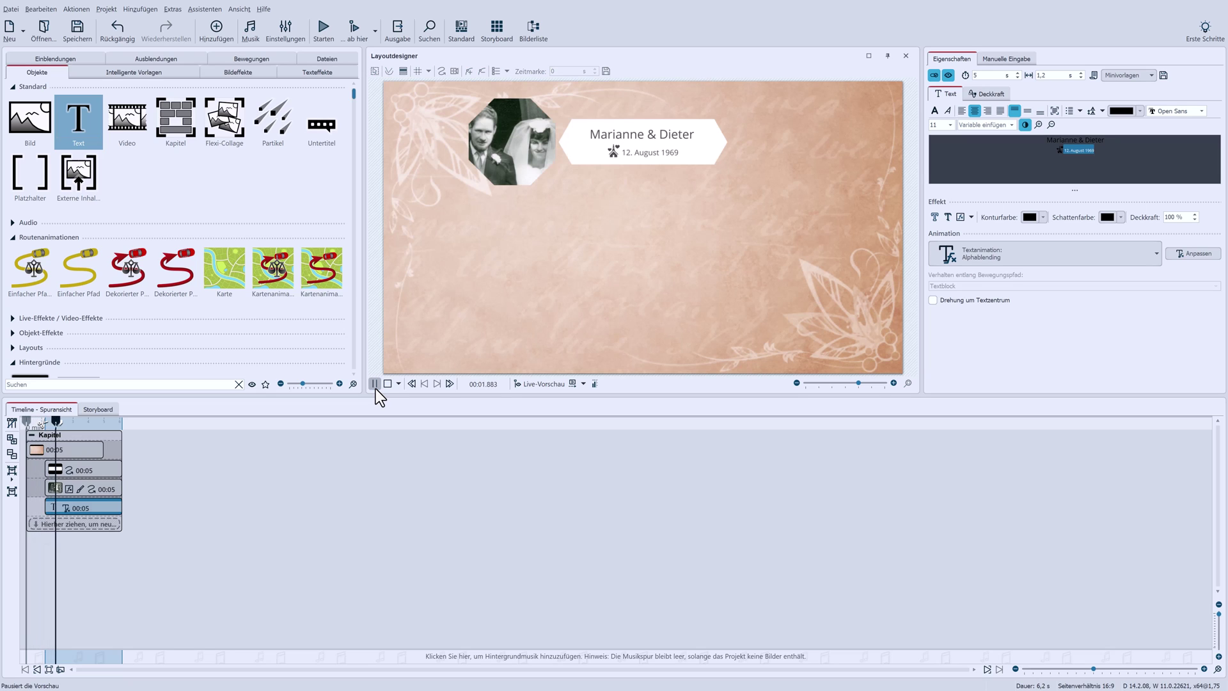
pyautogui.click(388, 383)
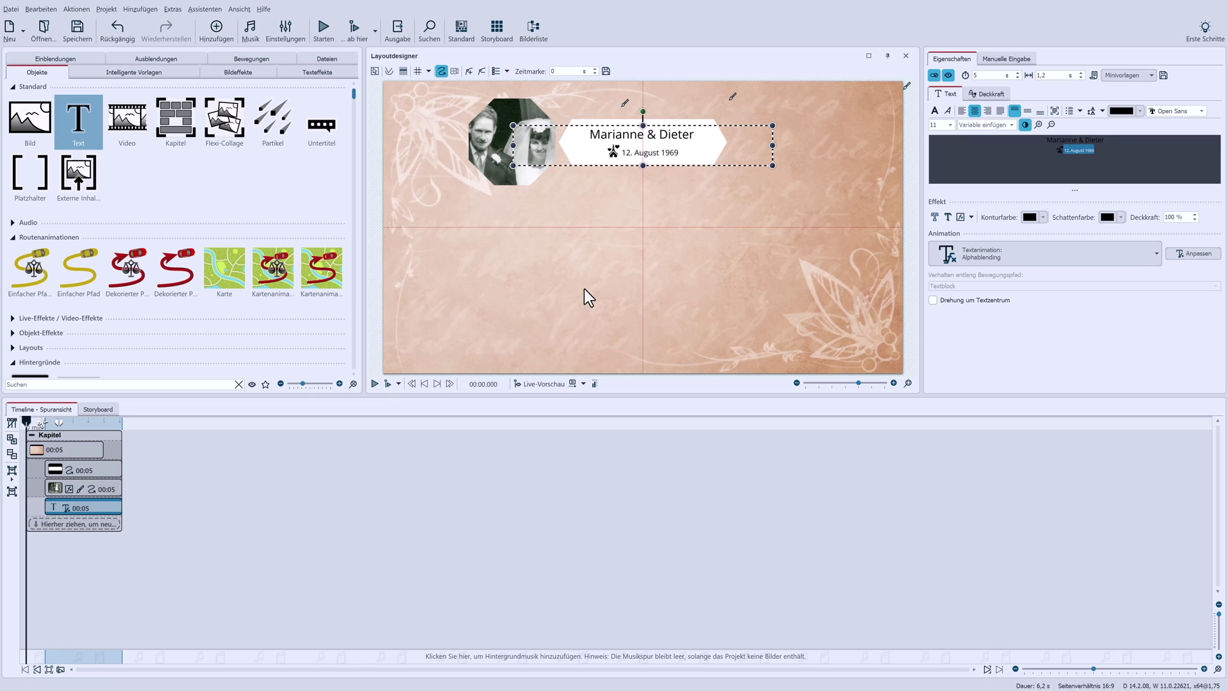
# Step: Remove the text animation from the couple's name and date text
pyautogui.click(1008, 251)
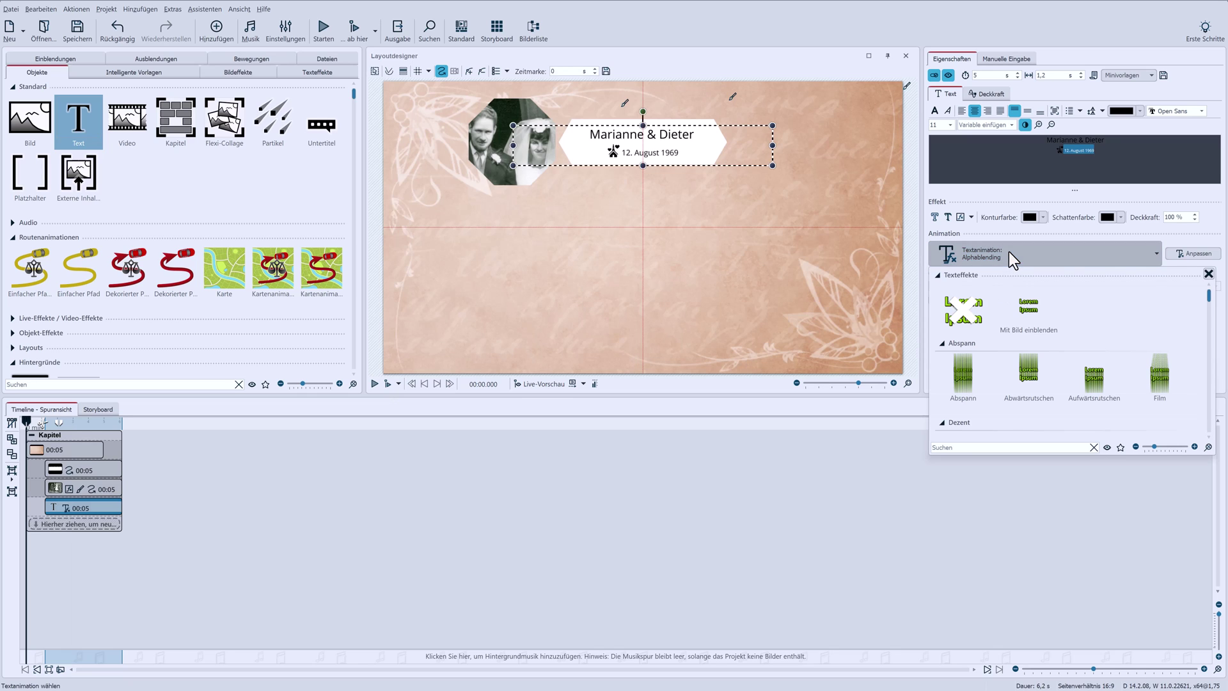
pyautogui.click(974, 307)
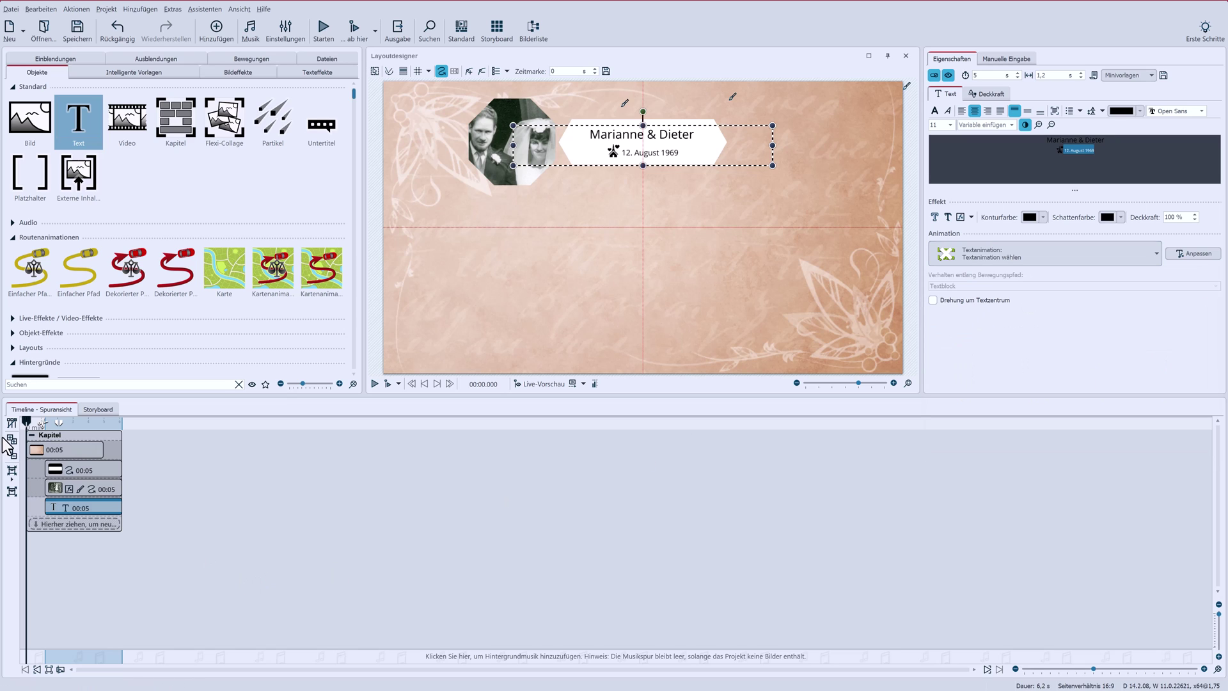
# Step: Group the white name plate, the couple's portrait and the text into one Flexi-Collage, keeping that stacking order
pyautogui.click(55, 470)
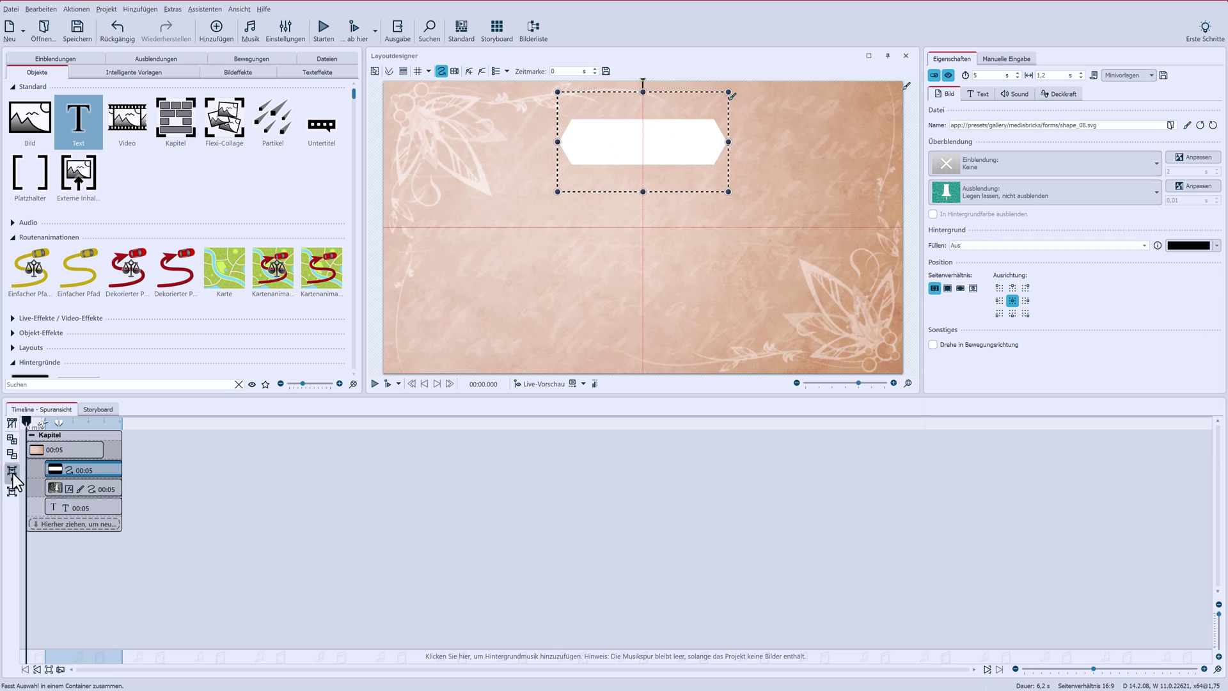
pyautogui.click(13, 472)
pyautogui.click(52, 483)
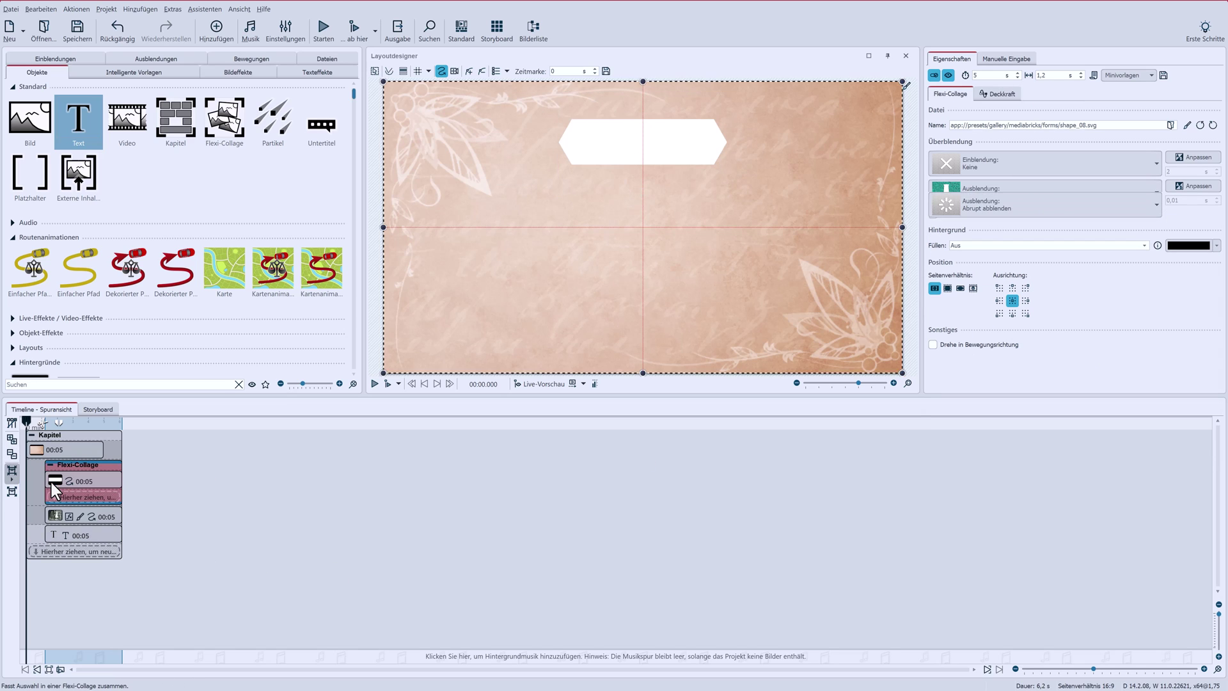
pyautogui.moveTo(57, 515)
pyautogui.mouseDown()
pyautogui.moveTo(55, 493)
pyautogui.moveTo(75, 497)
pyautogui.moveTo(64, 498)
pyautogui.mouseUp()
pyautogui.moveTo(52, 554); pyautogui.dragTo(66, 517)
# Step: Give the Flexi-Collage the Schieben fade-in with downward direction and a duration of 1.5 s
pyautogui.click(71, 469)
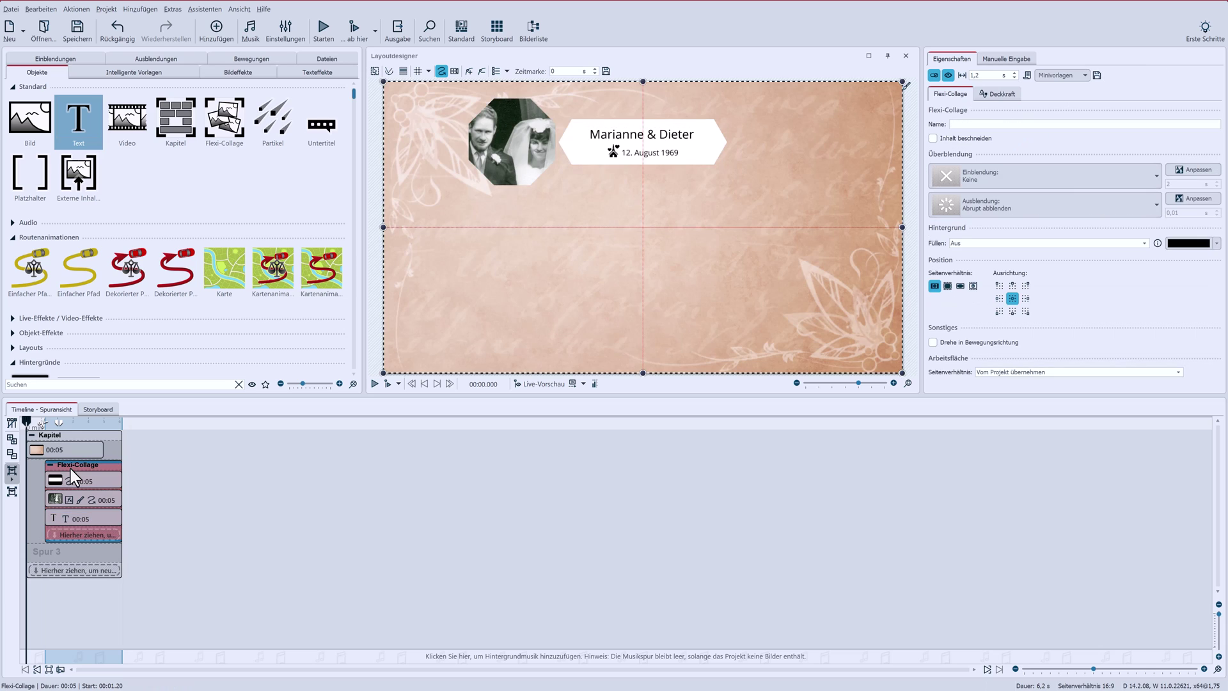
pyautogui.click(1155, 174)
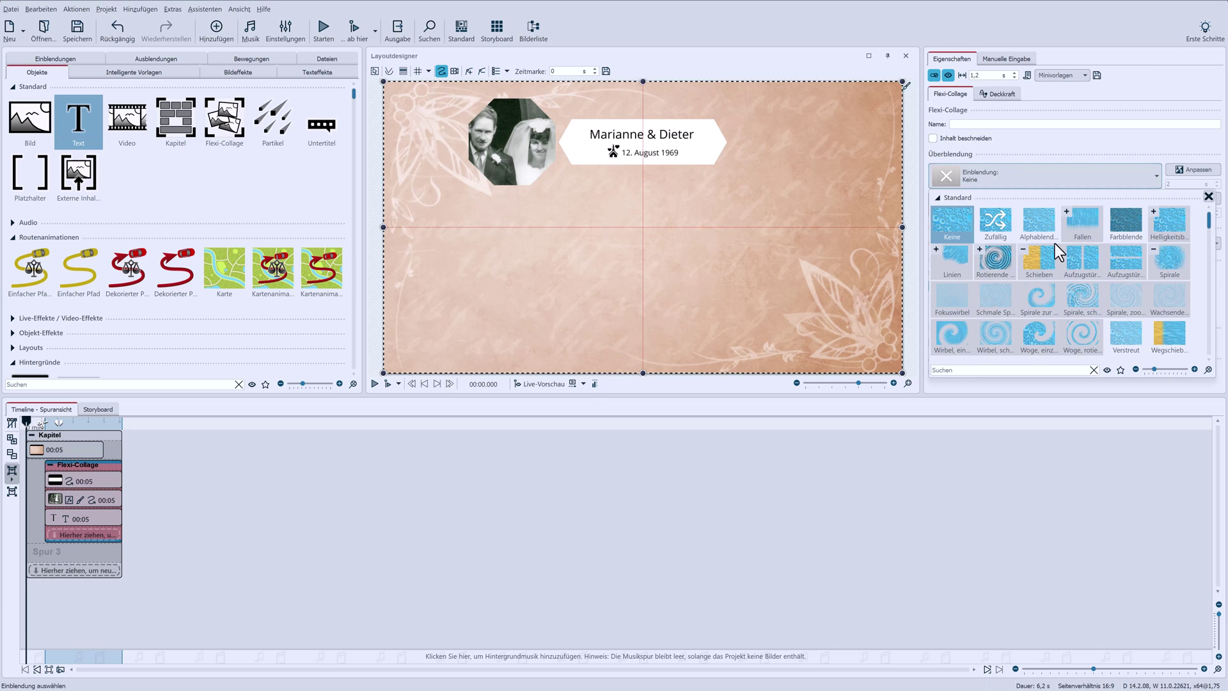
pyautogui.click(1033, 261)
pyautogui.click(1205, 177)
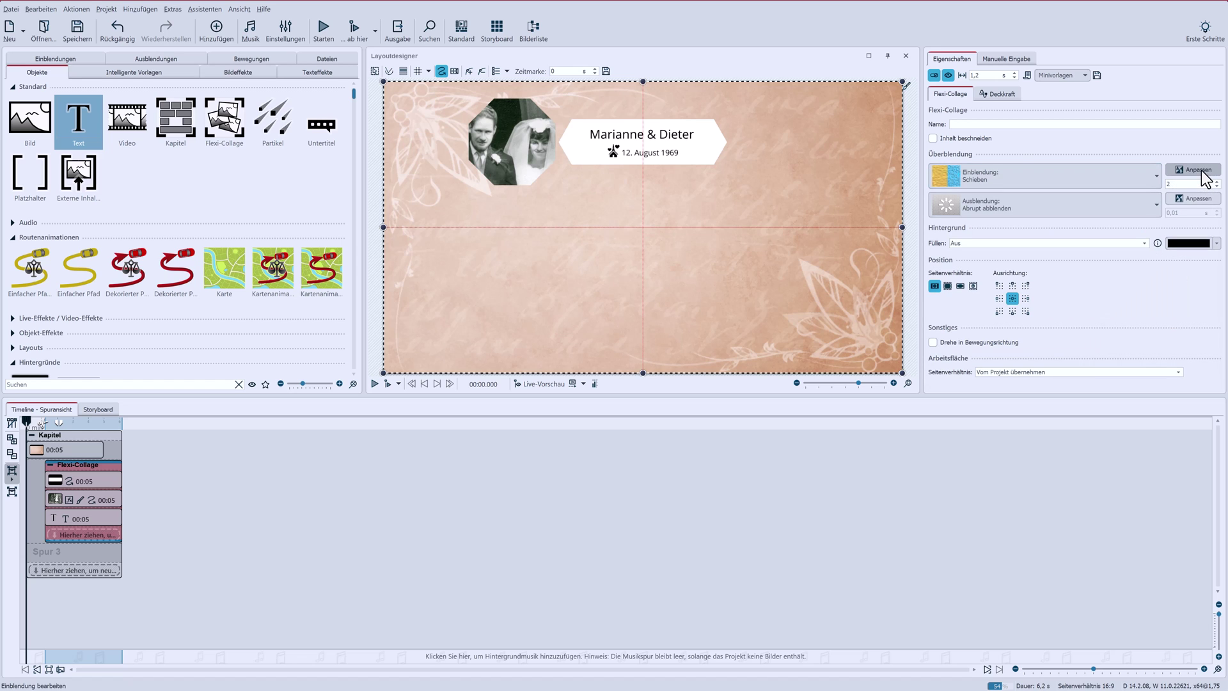
pyautogui.click(1205, 178)
pyautogui.click(771, 305)
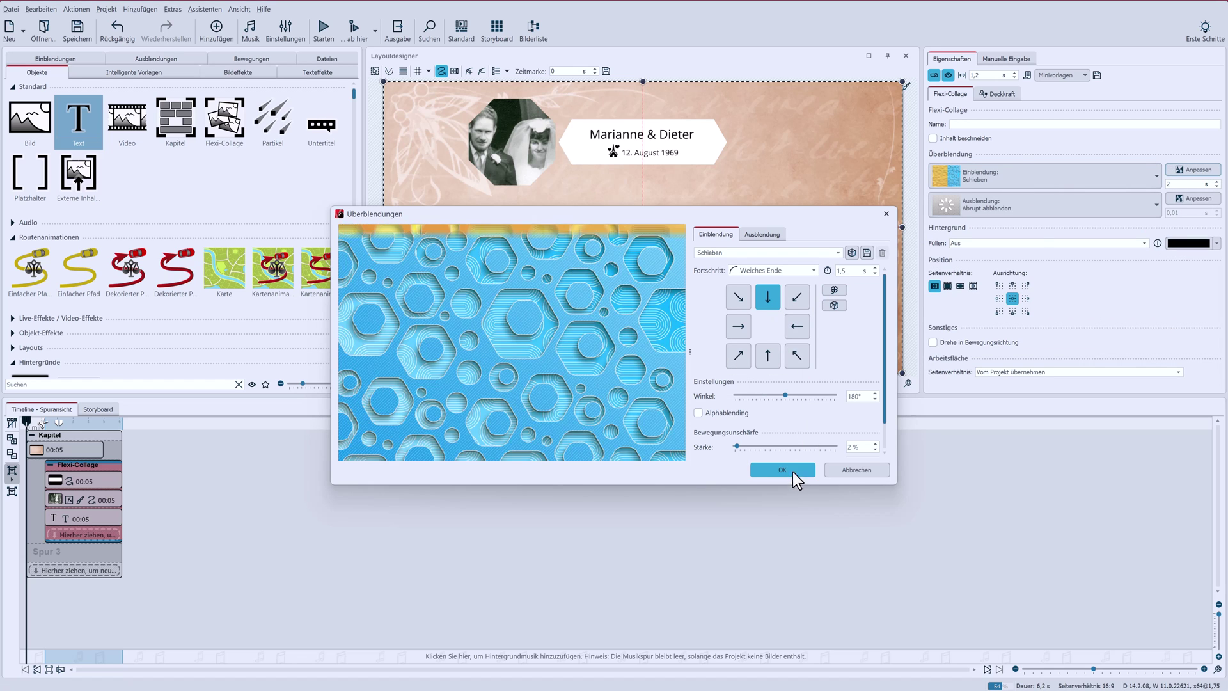
pyautogui.click(782, 470)
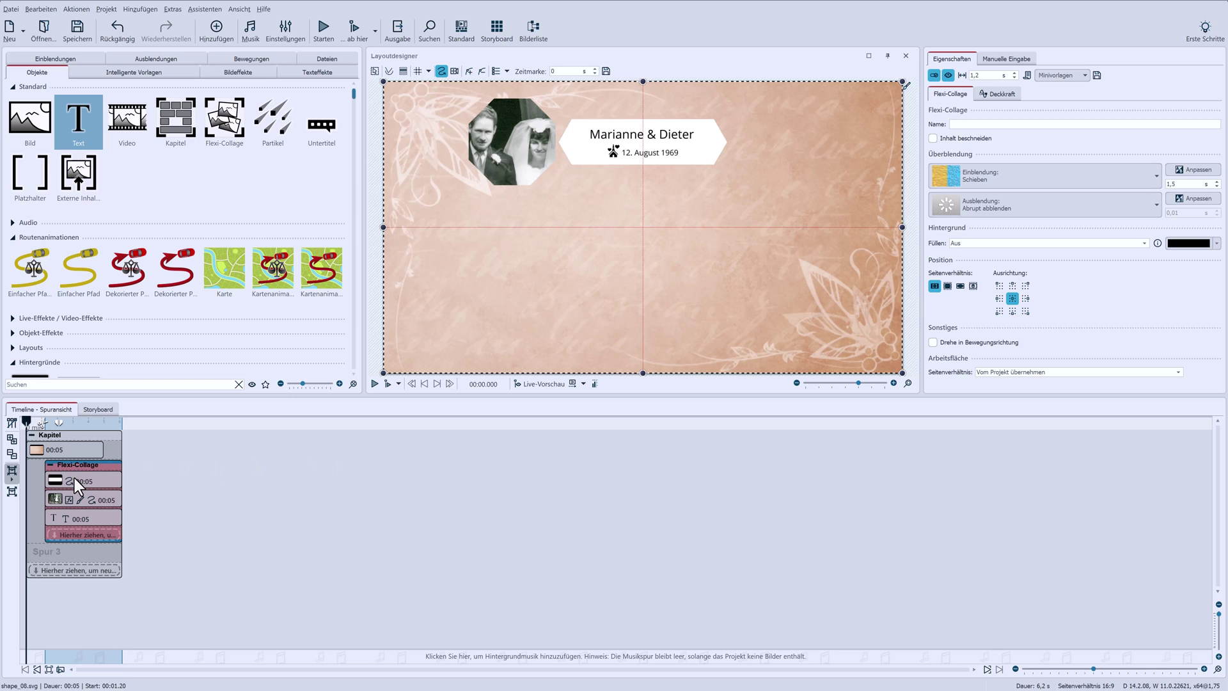
# Step: Copy the white name plate onto two new tracks starting at 3.3 s and place the copies side by side below the couple's plate
pyautogui.moveTo(75, 478); pyautogui.dragTo(80, 556)
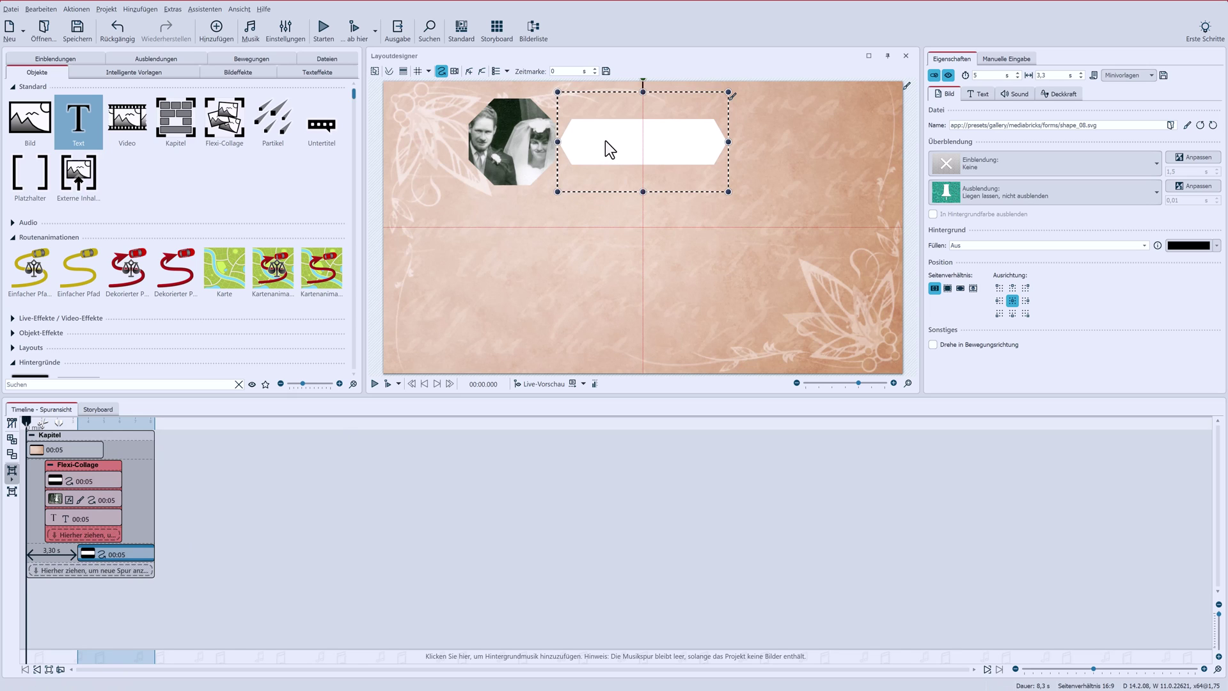
pyautogui.moveTo(605, 141); pyautogui.dragTo(518, 228)
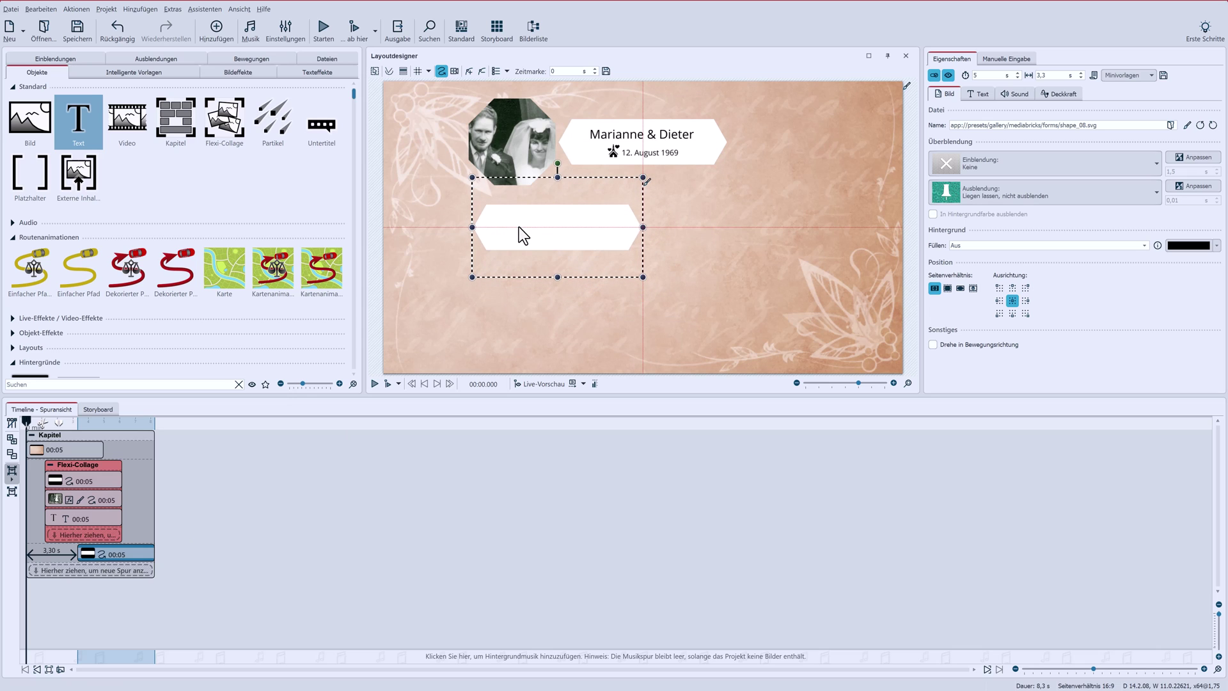
pyautogui.hotkey('ctrl', 'v')
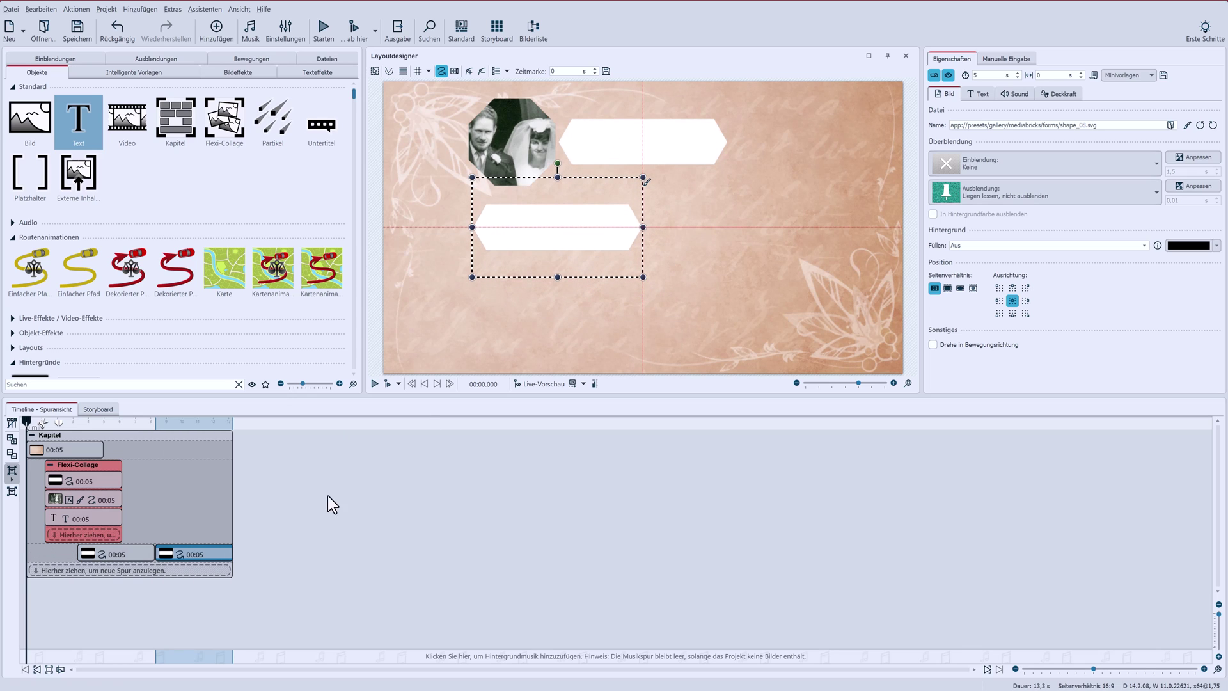
pyautogui.moveTo(87, 573); pyautogui.dragTo(82, 573)
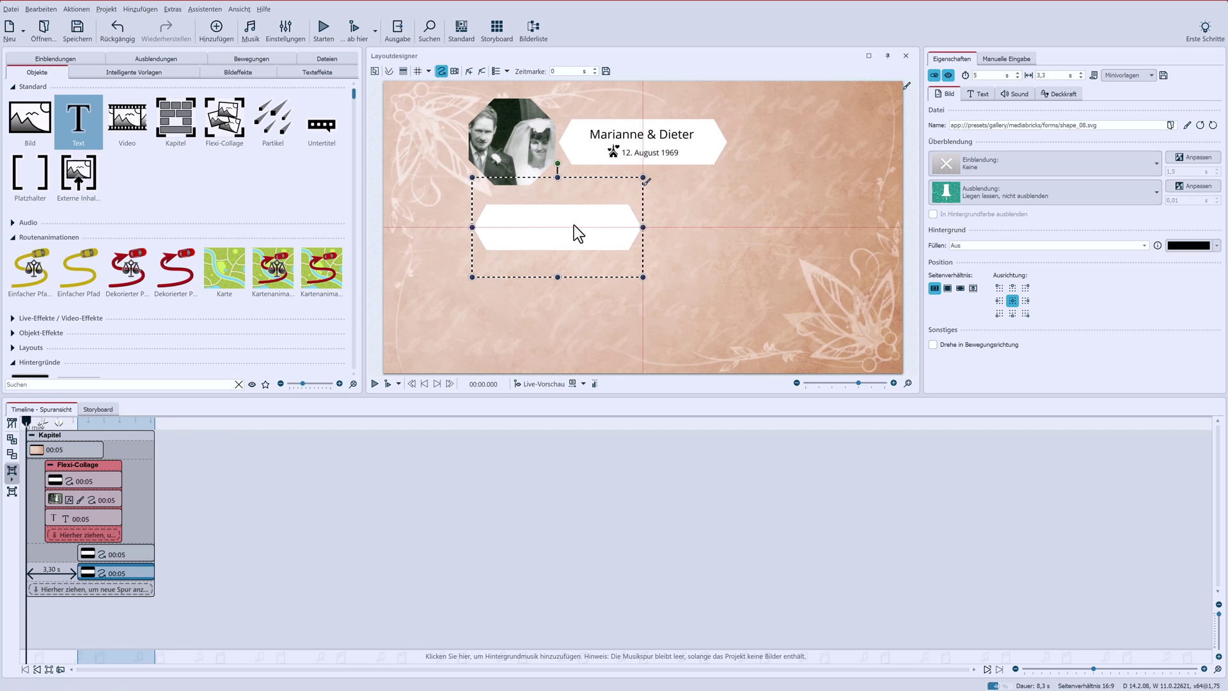
pyautogui.moveTo(573, 225); pyautogui.dragTo(743, 228)
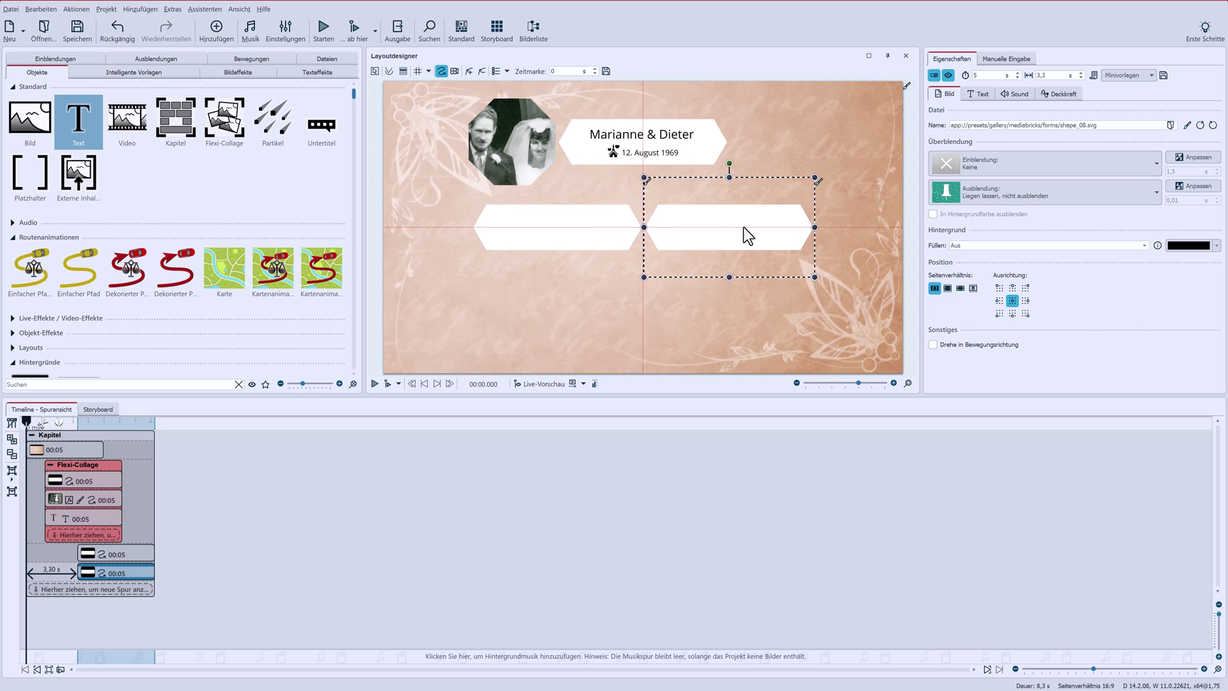
# Step: Nudge the left name plate copy slightly to the left to widen the gap at the slide's vertical centre line
pyautogui.click(570, 234)
pyautogui.press('Left')
pyautogui.press('Left')
pyautogui.press('Left')
pyautogui.press('Left')
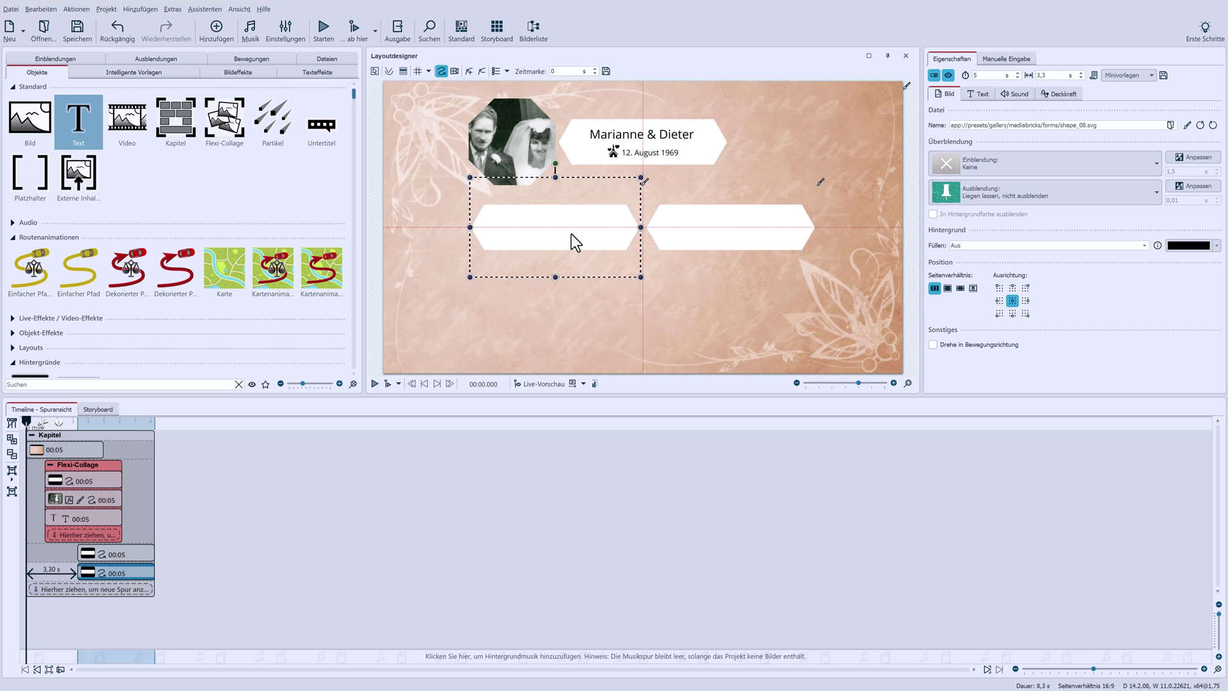
pyautogui.click(696, 316)
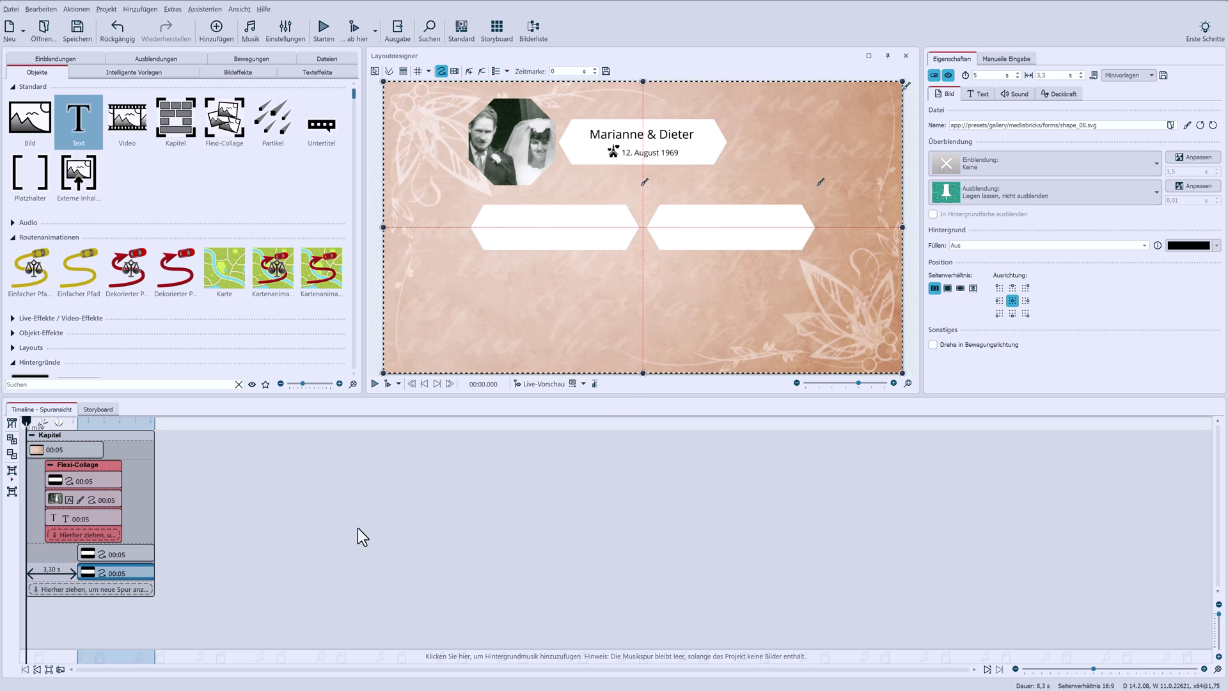
# Step: Copy the octagonal portrait to its own track between the two plate copies and replace its image with the Pexels photo ending in 3422137.jpg
pyautogui.moveTo(87, 503); pyautogui.dragTo(137, 568)
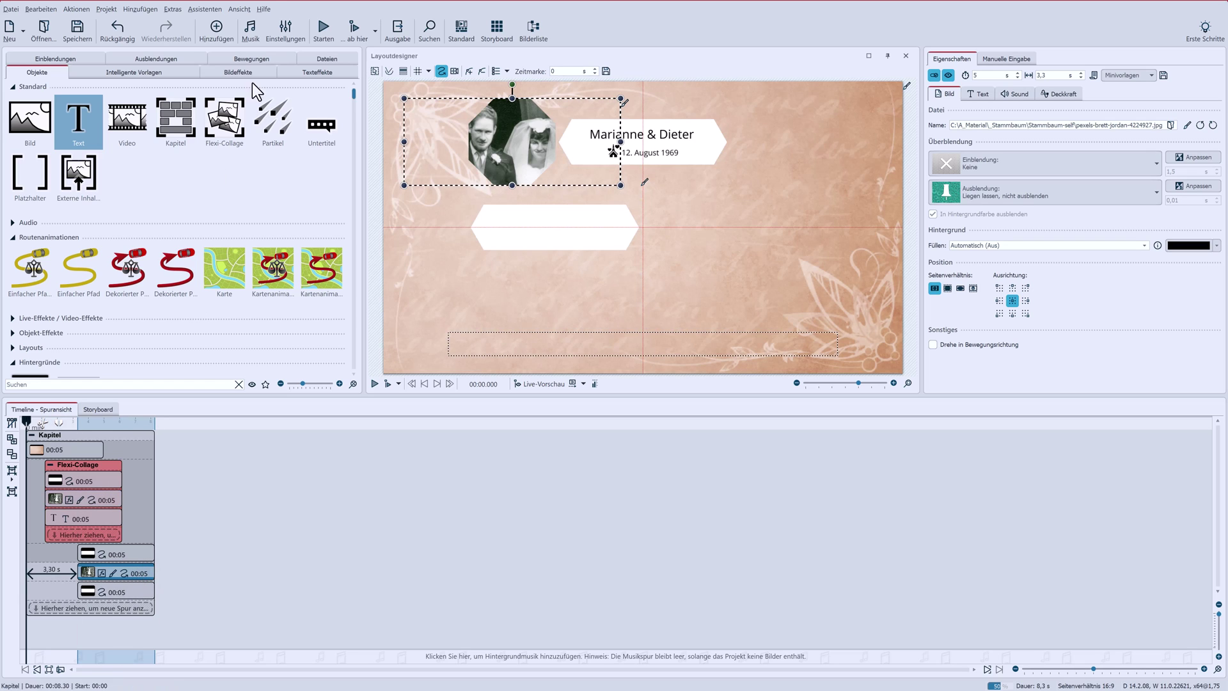
pyautogui.click(321, 58)
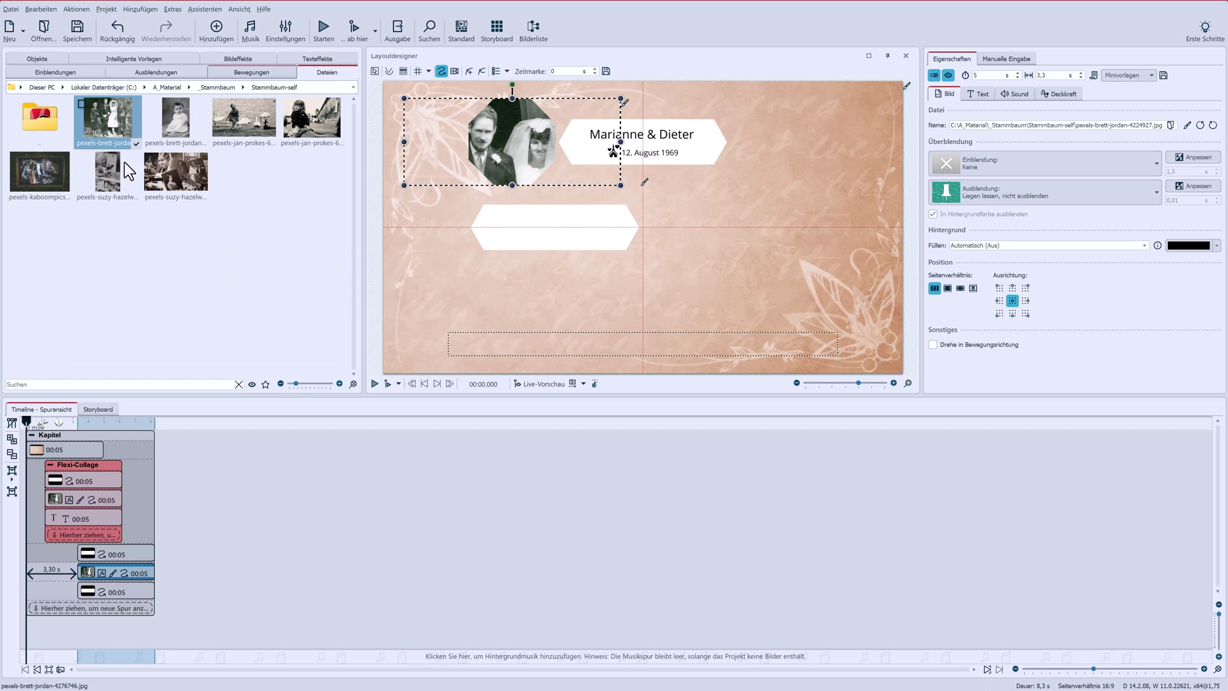
pyautogui.moveTo(124, 162); pyautogui.dragTo(111, 573)
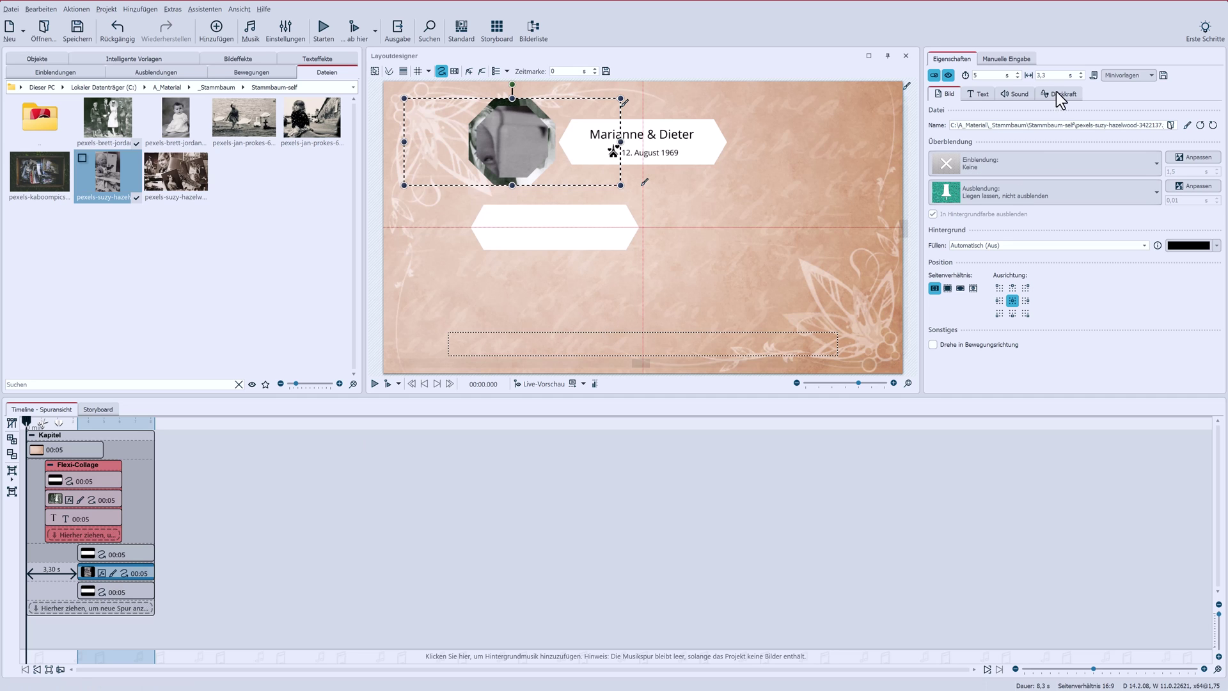
# Step: Crop the smiling child's portrait to 0 % on the left and 55.281 % at the bottom, and move it to the left plate's outer end
pyautogui.click(1186, 125)
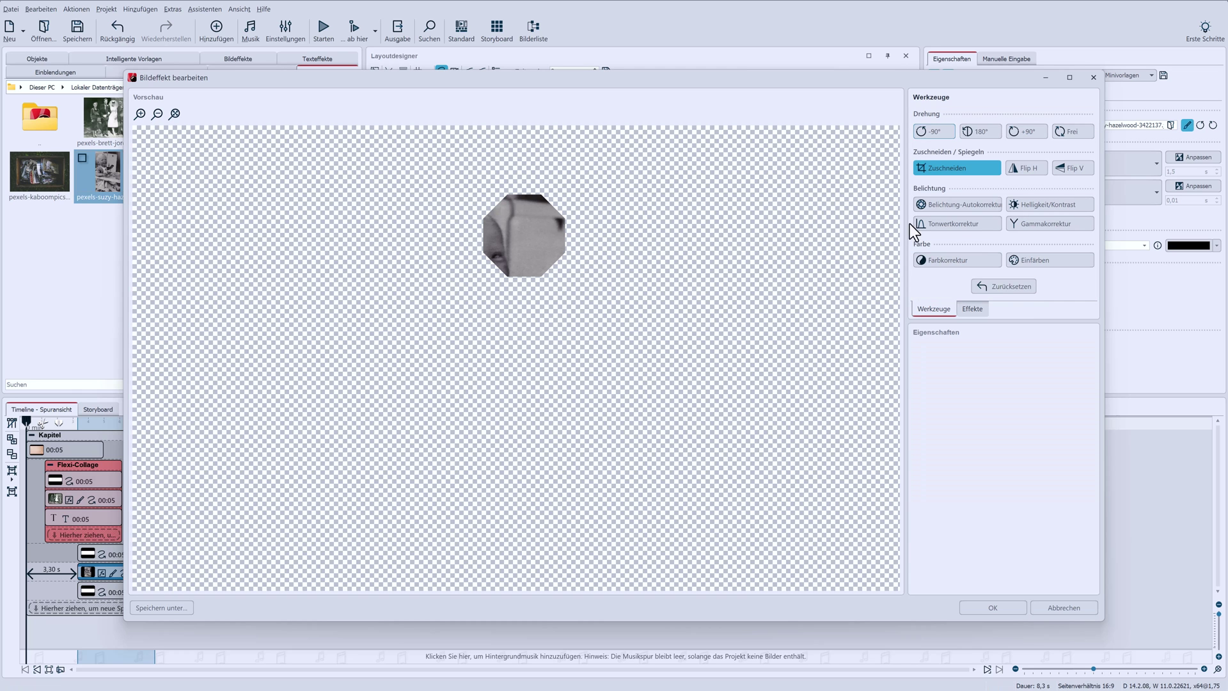
pyautogui.click(952, 170)
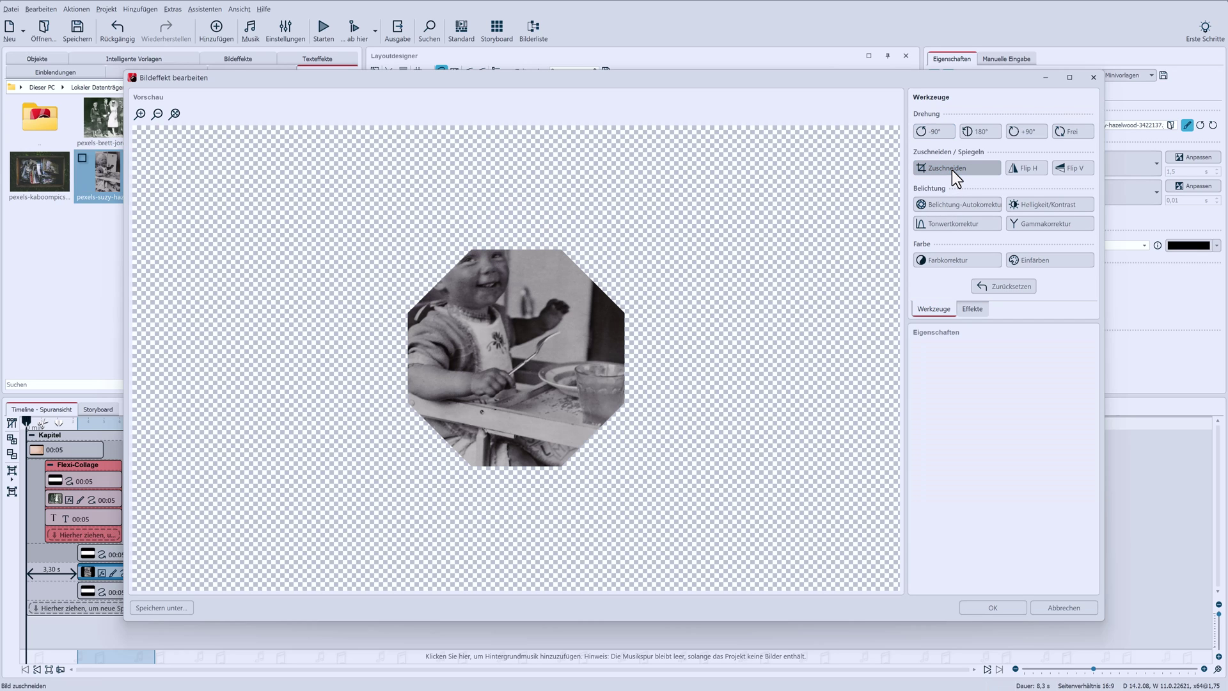
pyautogui.click(951, 169)
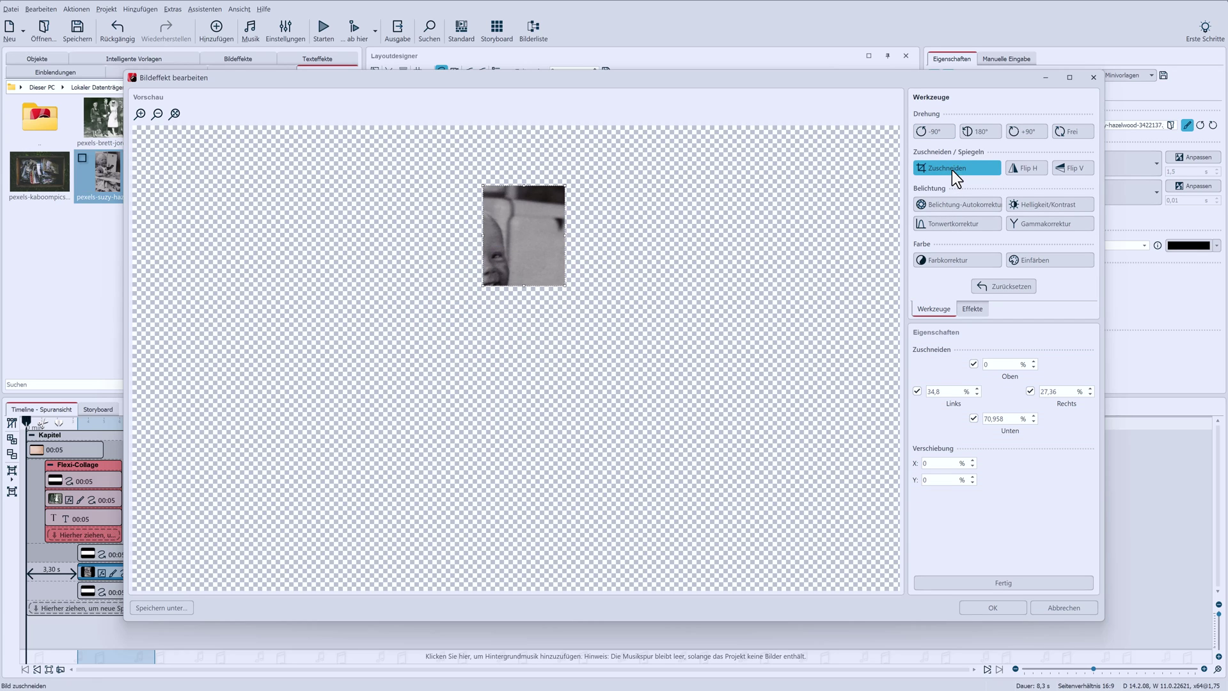
pyautogui.moveTo(484, 238); pyautogui.dragTo(402, 238)
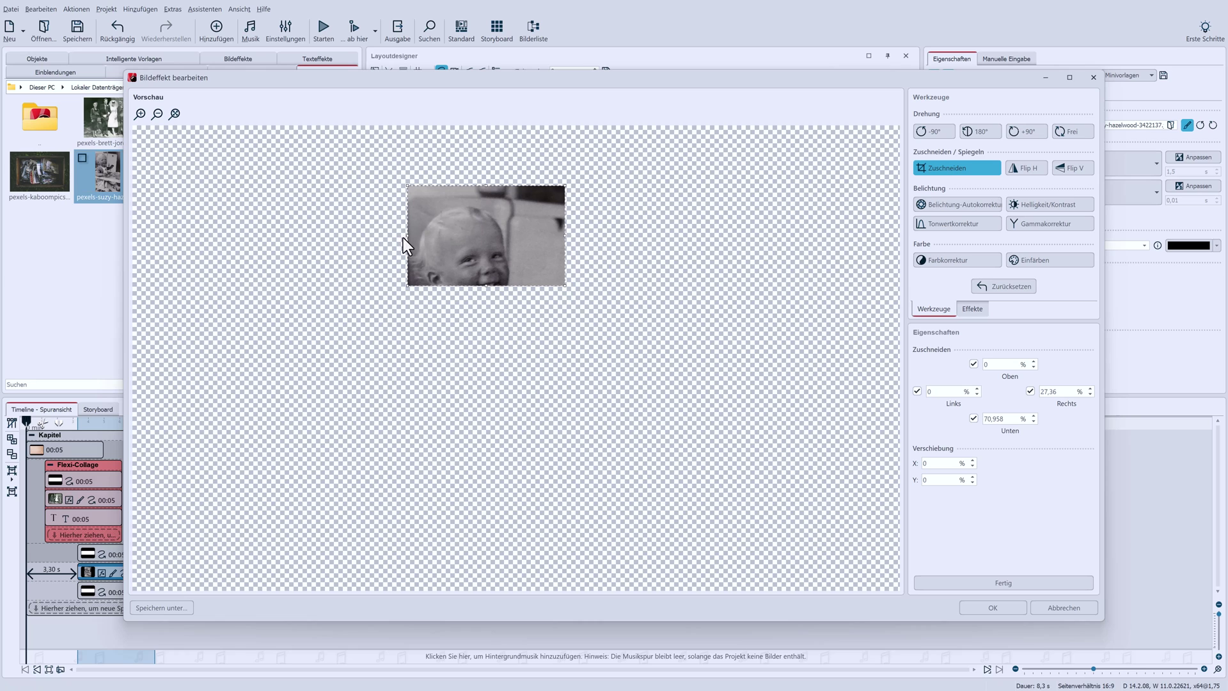
pyautogui.moveTo(486, 285); pyautogui.dragTo(486, 339)
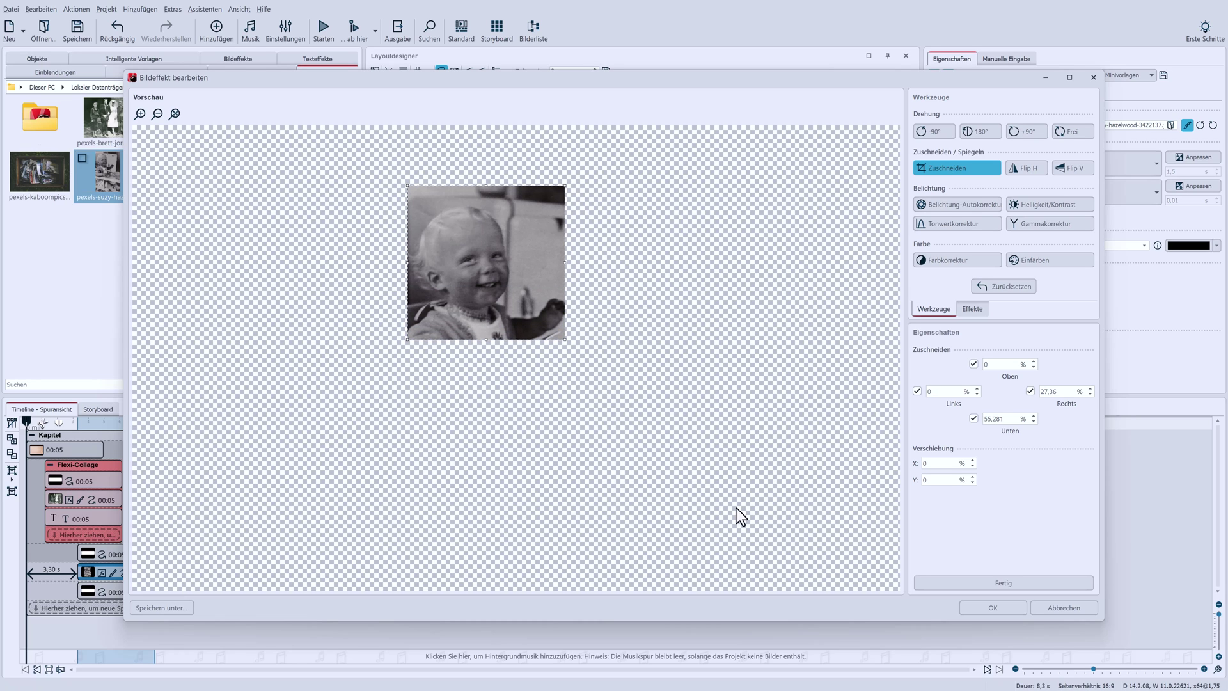
pyautogui.click(1003, 583)
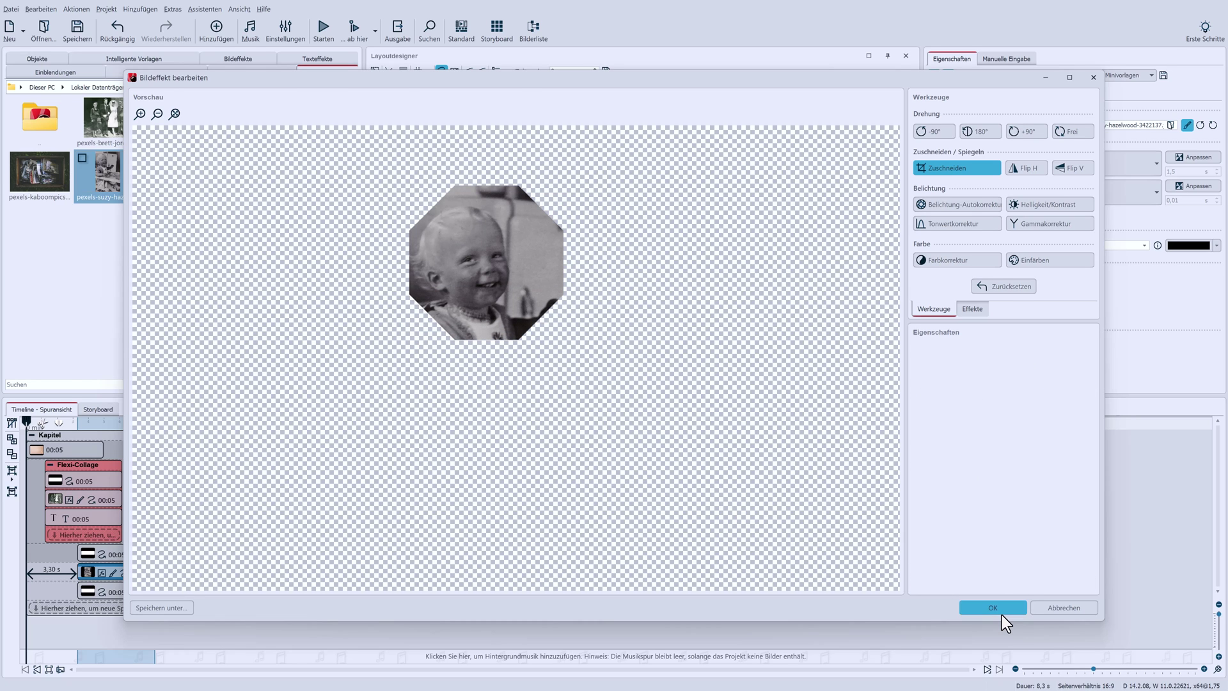
pyautogui.click(993, 608)
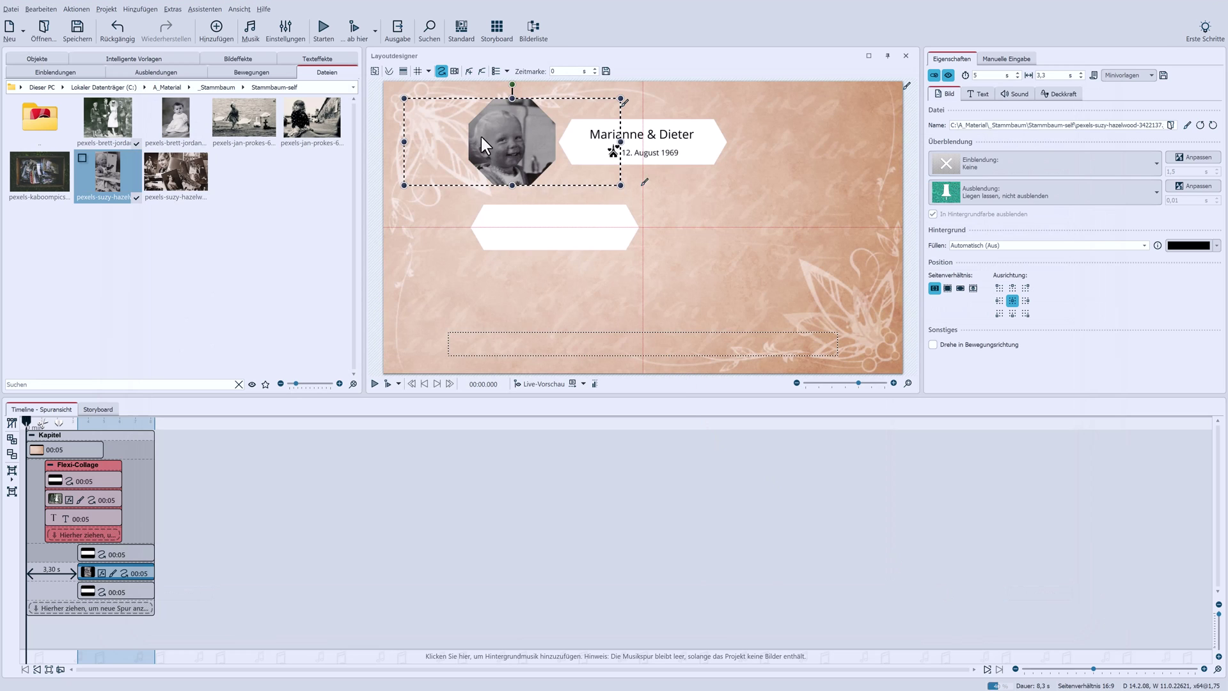
pyautogui.moveTo(505, 138); pyautogui.dragTo(426, 228)
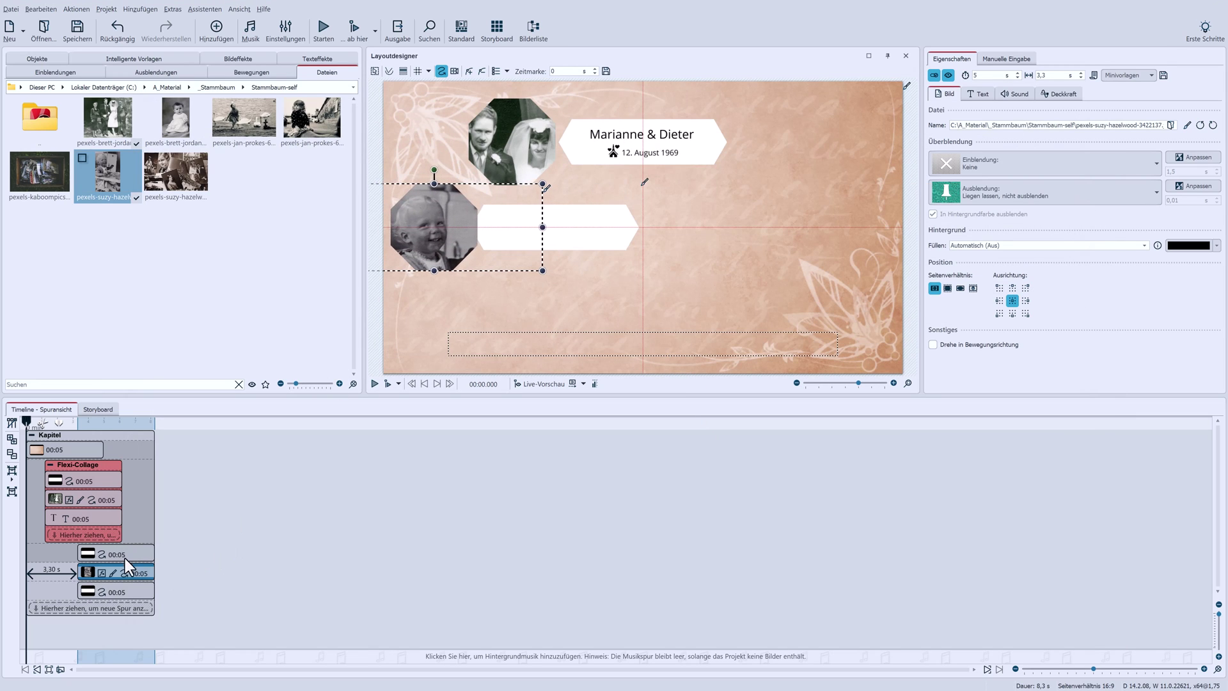
# Step: Place a copy of the child's portrait on a new track at the right plate's outer end, using the Pexels photo ending in 4276746.jpg
pyautogui.moveTo(101, 573); pyautogui.dragTo(83, 612)
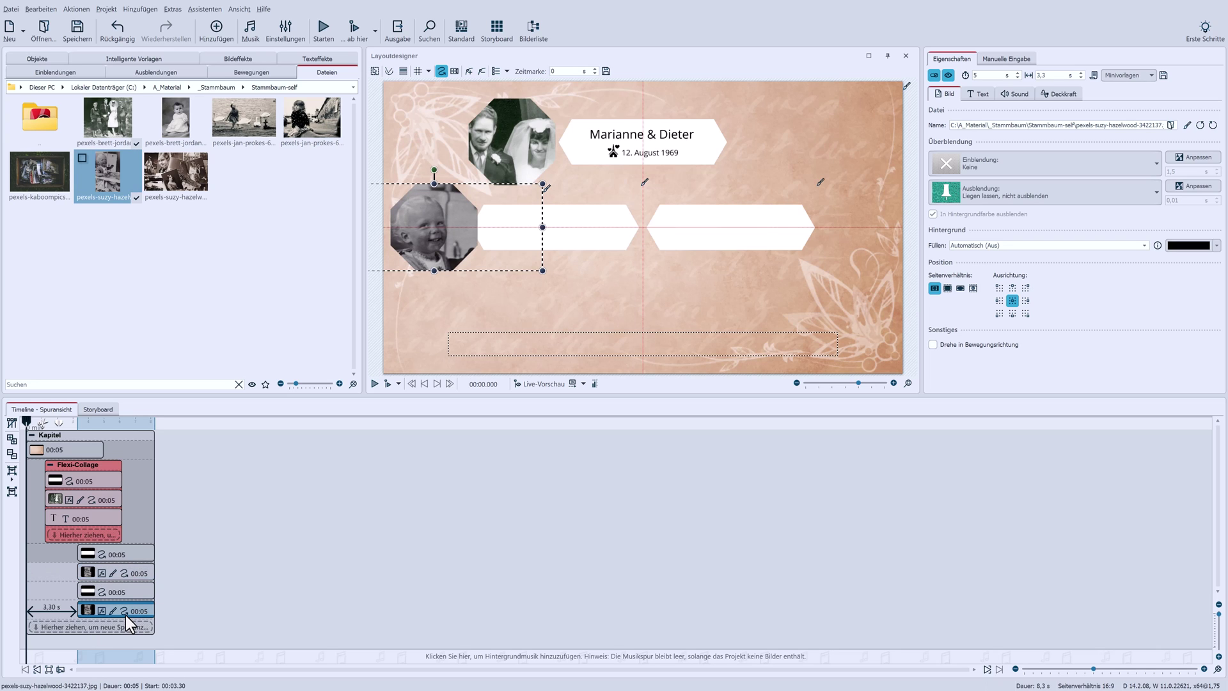
pyautogui.moveTo(438, 237); pyautogui.dragTo(853, 232)
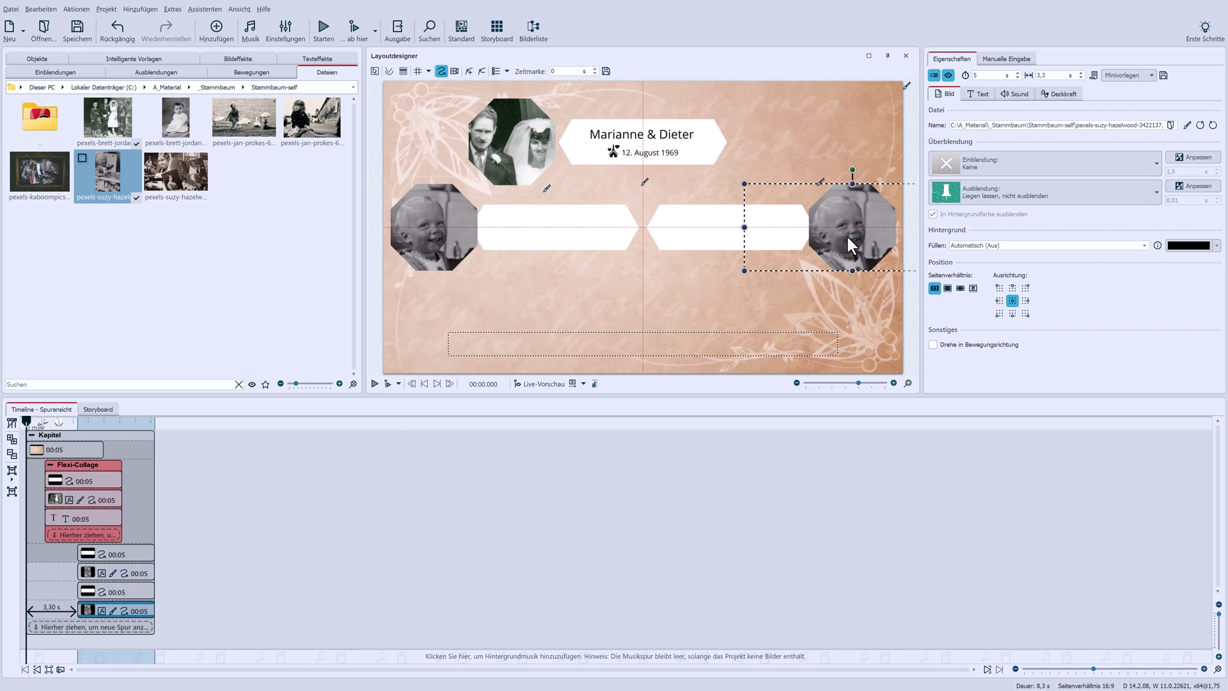
pyautogui.moveTo(182, 125); pyautogui.dragTo(123, 616)
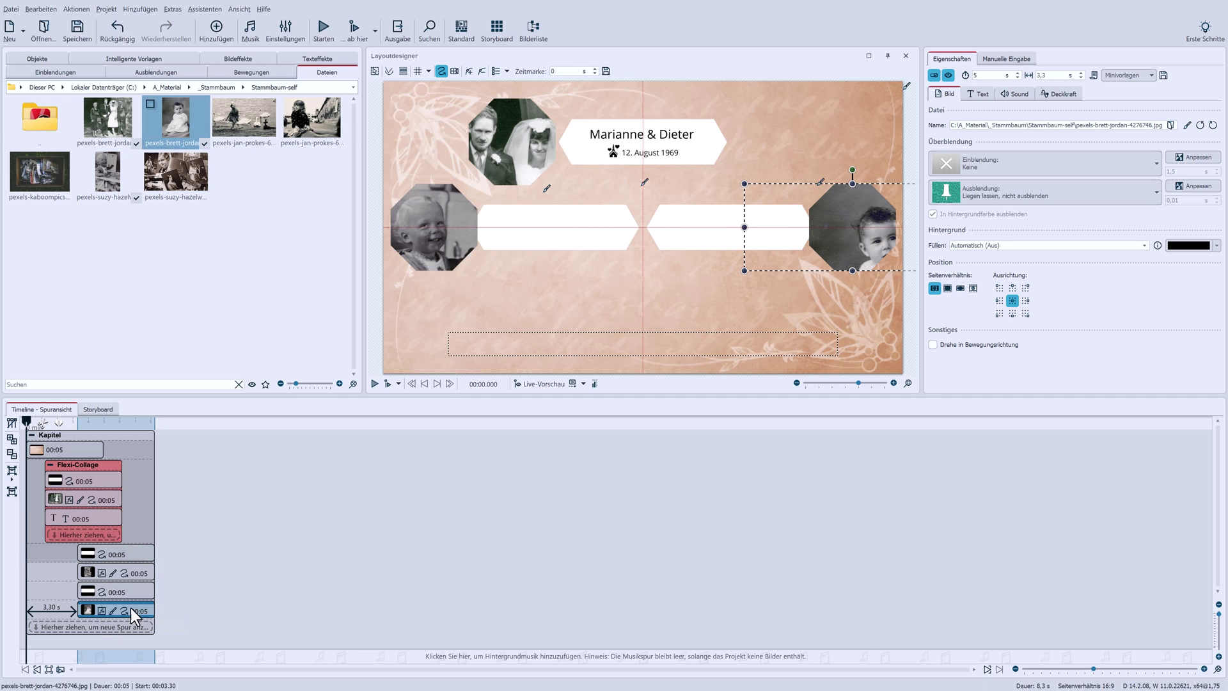
# Step: Crop the right portrait to 26.736 % left, 9.137 % right, 7.139 % top and 45.933 % bottom so the octagon frames the baby
pyautogui.click(1186, 125)
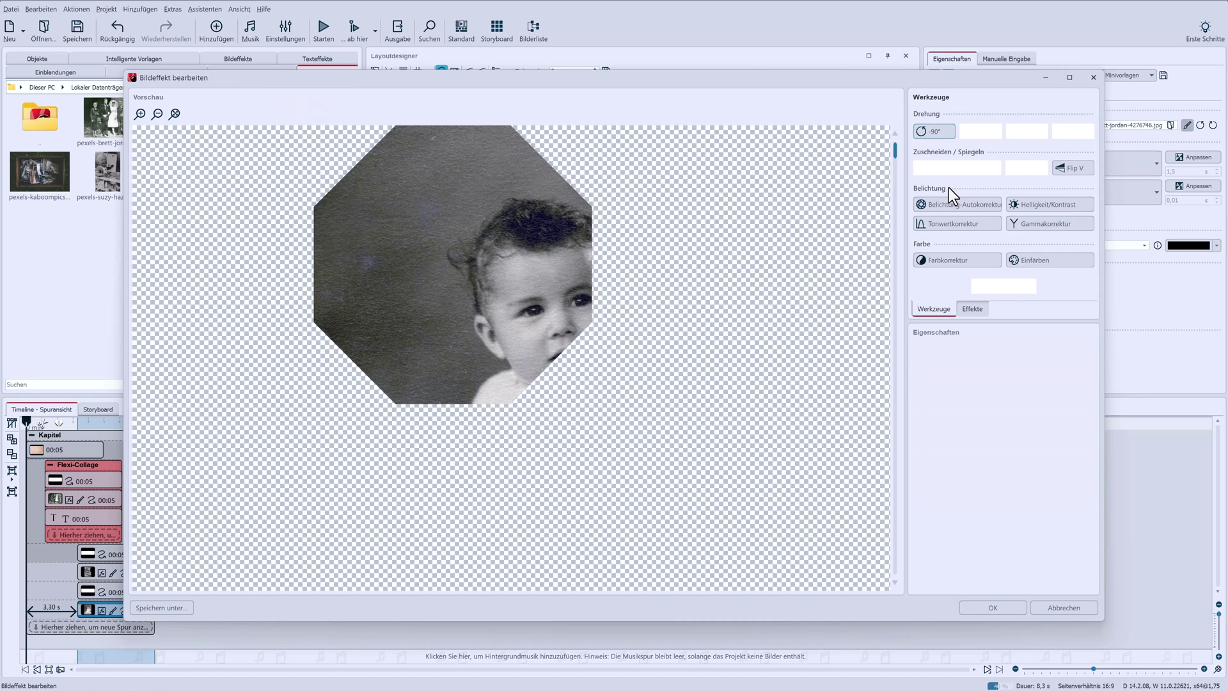
pyautogui.click(943, 168)
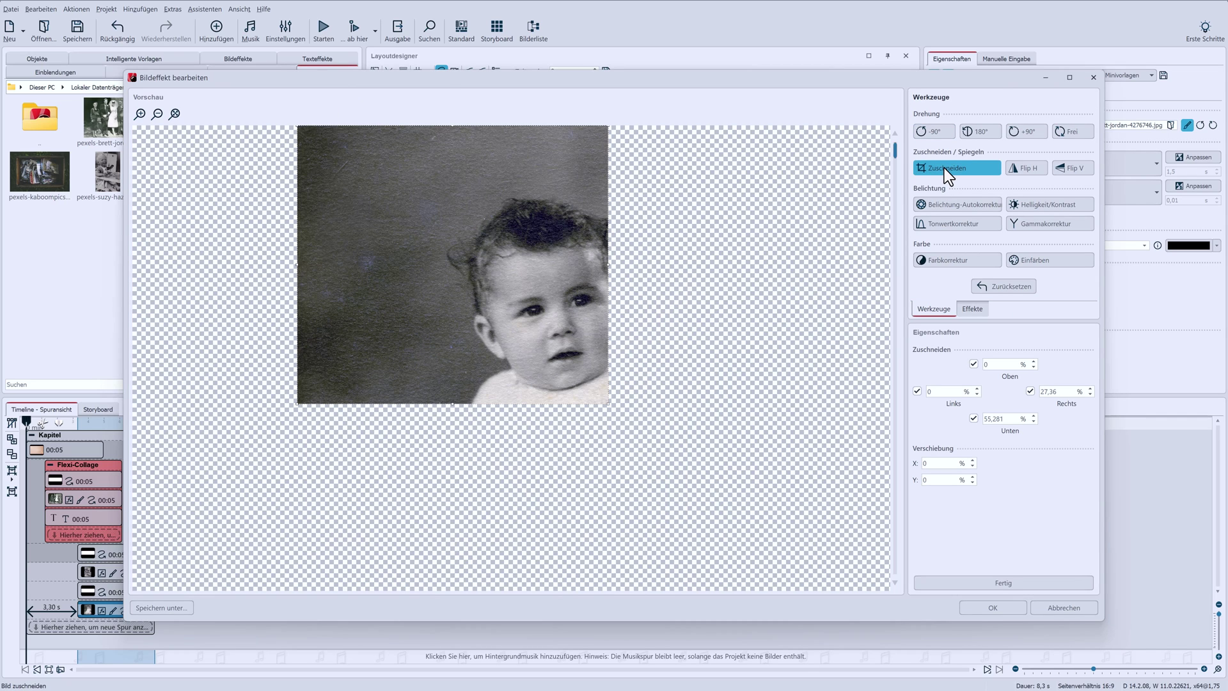
pyautogui.moveTo(298, 263); pyautogui.dragTo(408, 266)
pyautogui.moveTo(610, 269); pyautogui.dragTo(686, 266)
pyautogui.moveTo(551, 406); pyautogui.dragTo(548, 461)
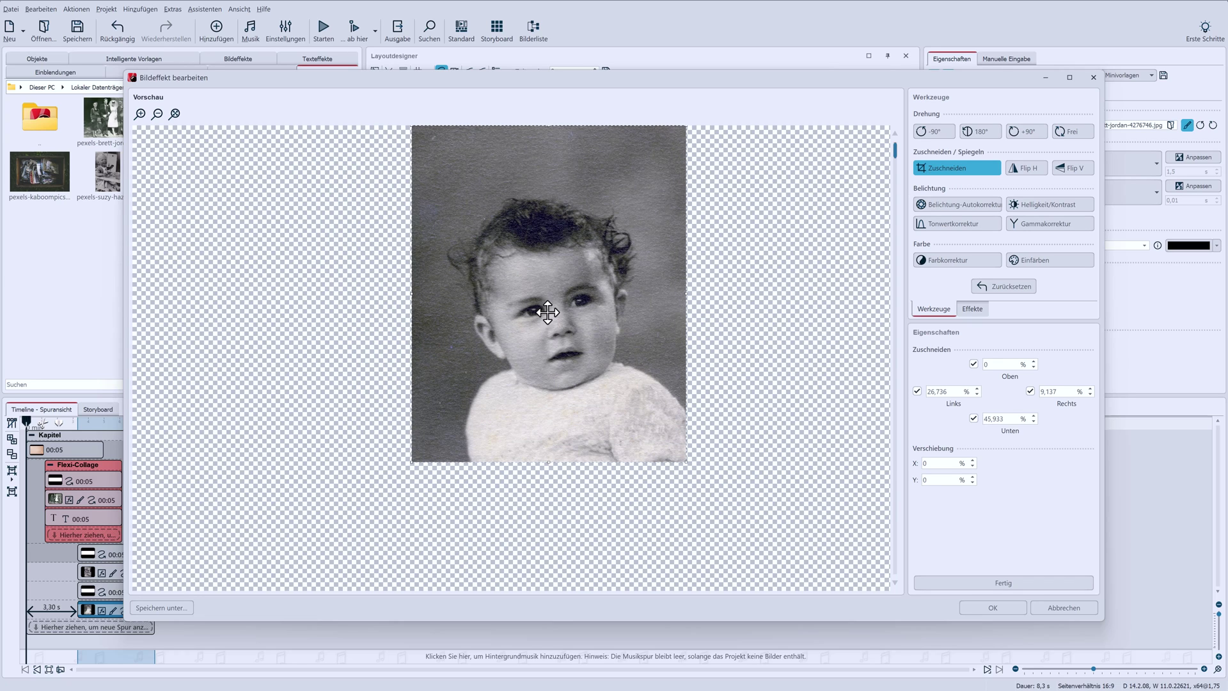
pyautogui.moveTo(542, 126); pyautogui.dragTo(548, 169)
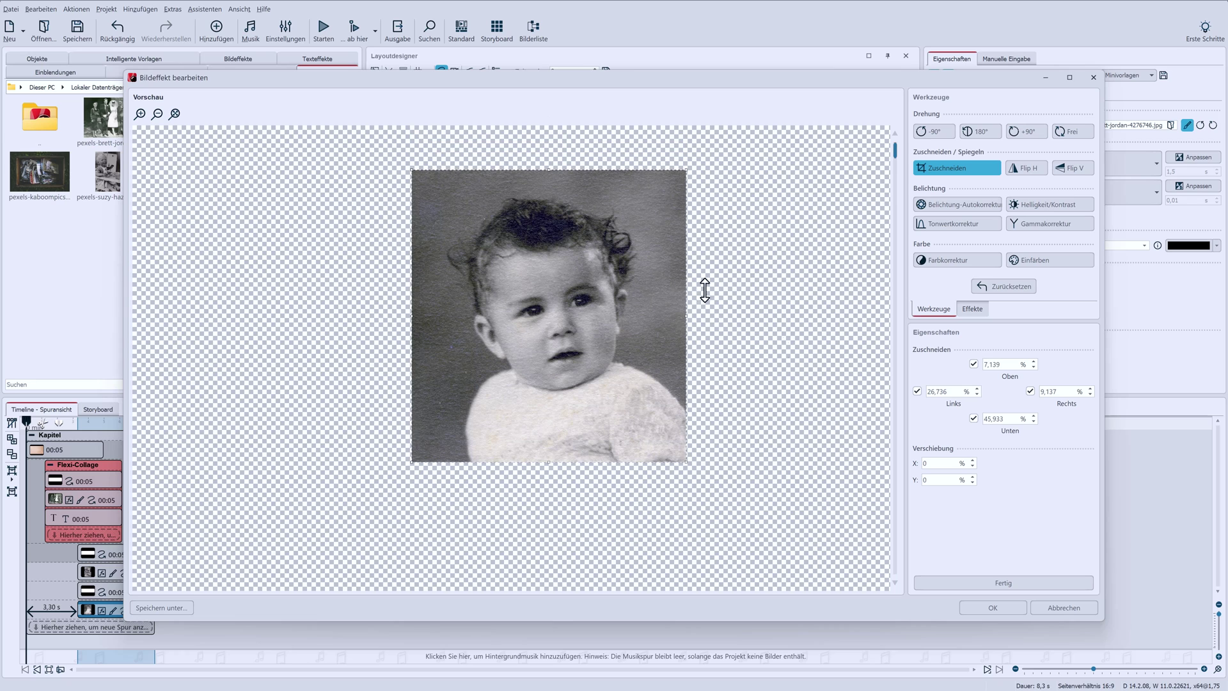
pyautogui.click(975, 578)
pyautogui.click(991, 607)
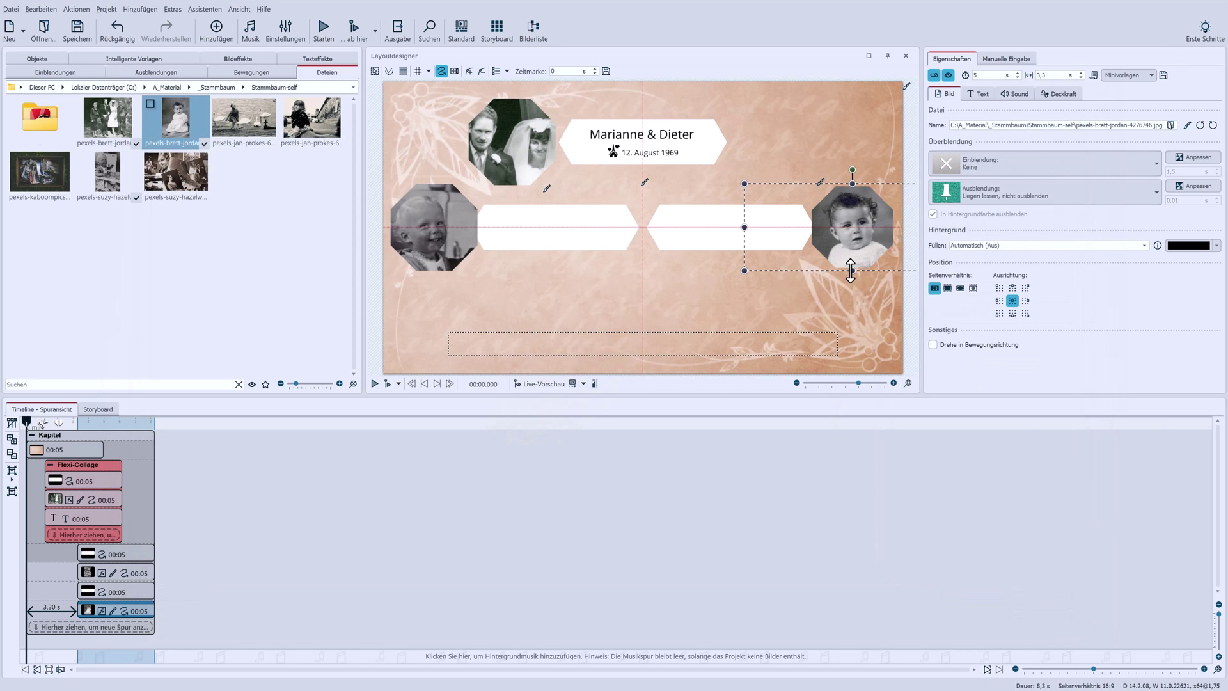
# Step: Enlarge the baby's octagonal portrait slightly and line it up with the outer end of the right name plate
pyautogui.moveTo(744, 270); pyautogui.dragTo(736, 277)
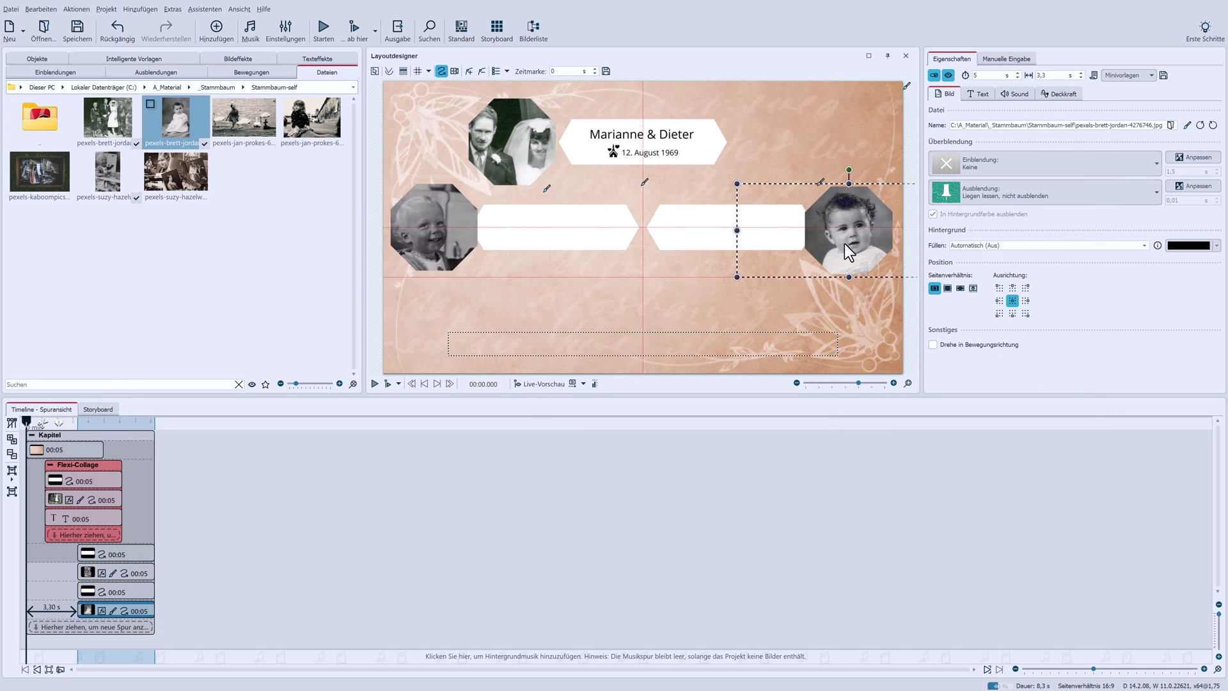
pyautogui.moveTo(845, 245); pyautogui.dragTo(848, 241)
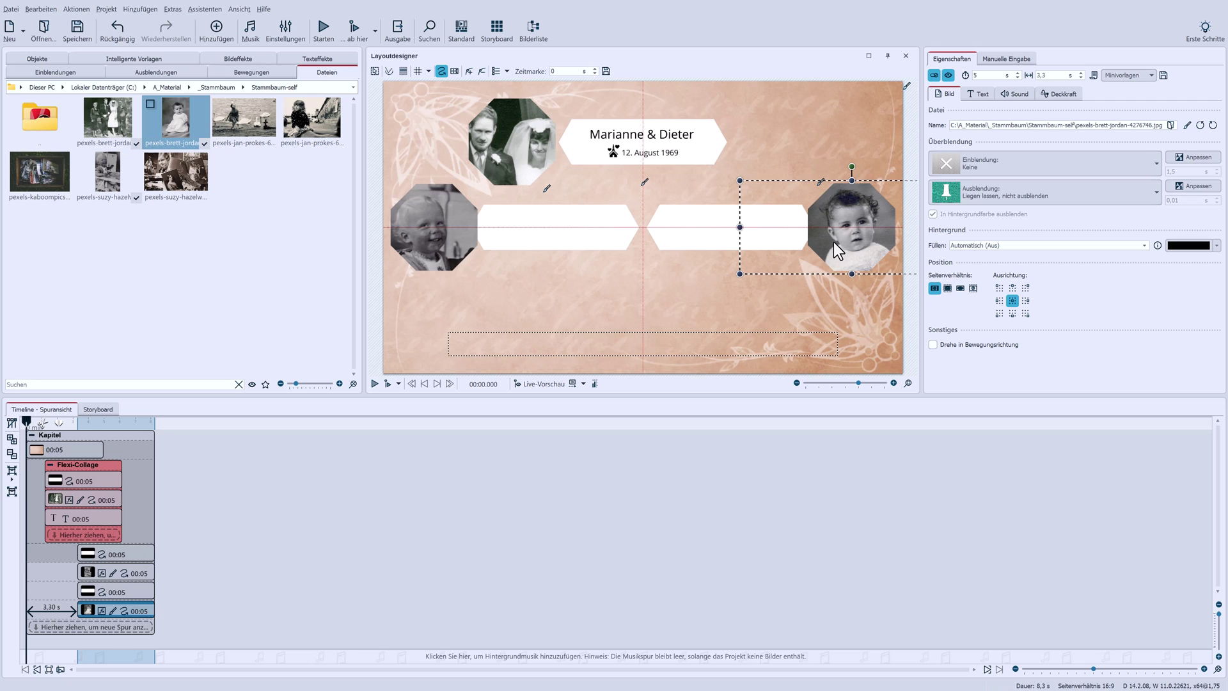
# Step: Copy the grandparents' text to a new bottom track, replace the names with the daughter's first name and place it on the right plate
pyautogui.click(83, 519)
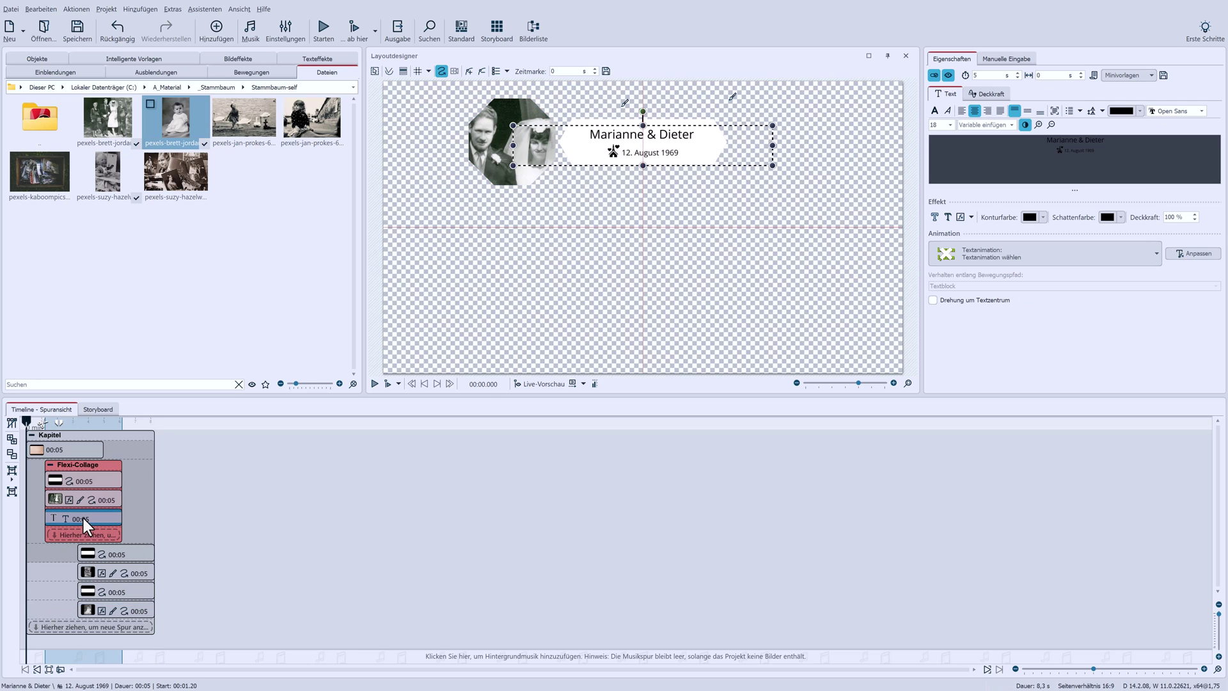
pyautogui.moveTo(104, 625); pyautogui.dragTo(106, 625)
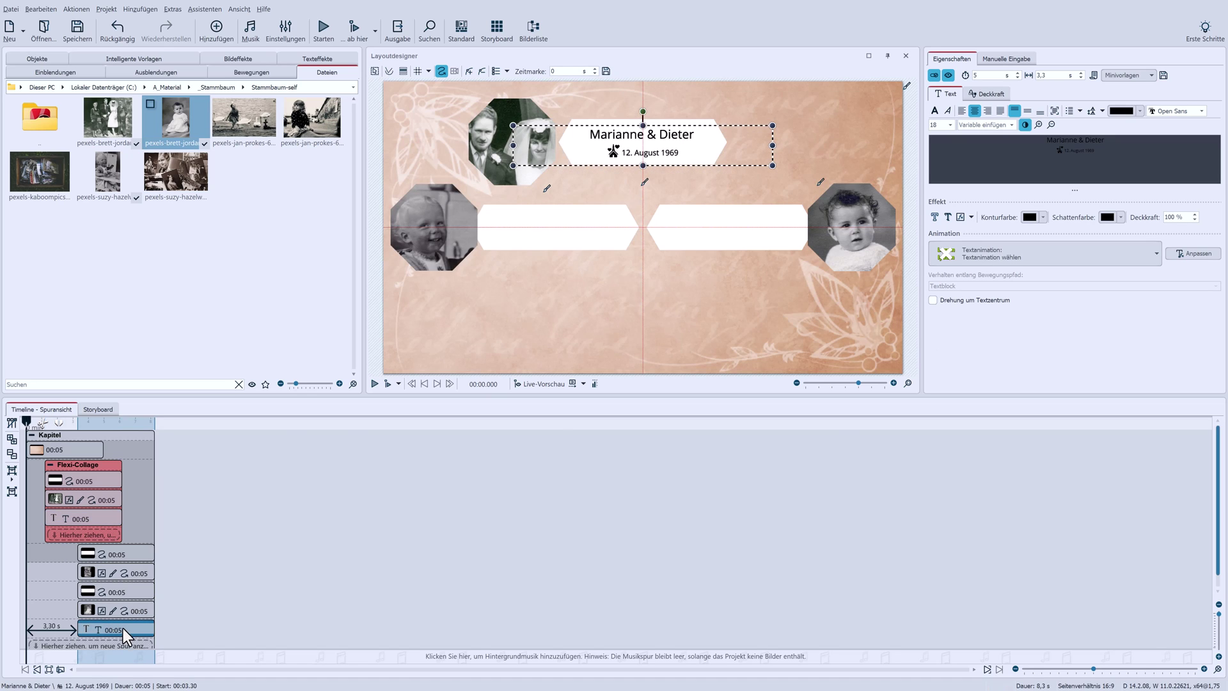
pyautogui.tripleClick(1103, 139)
pyautogui.write('Ag')
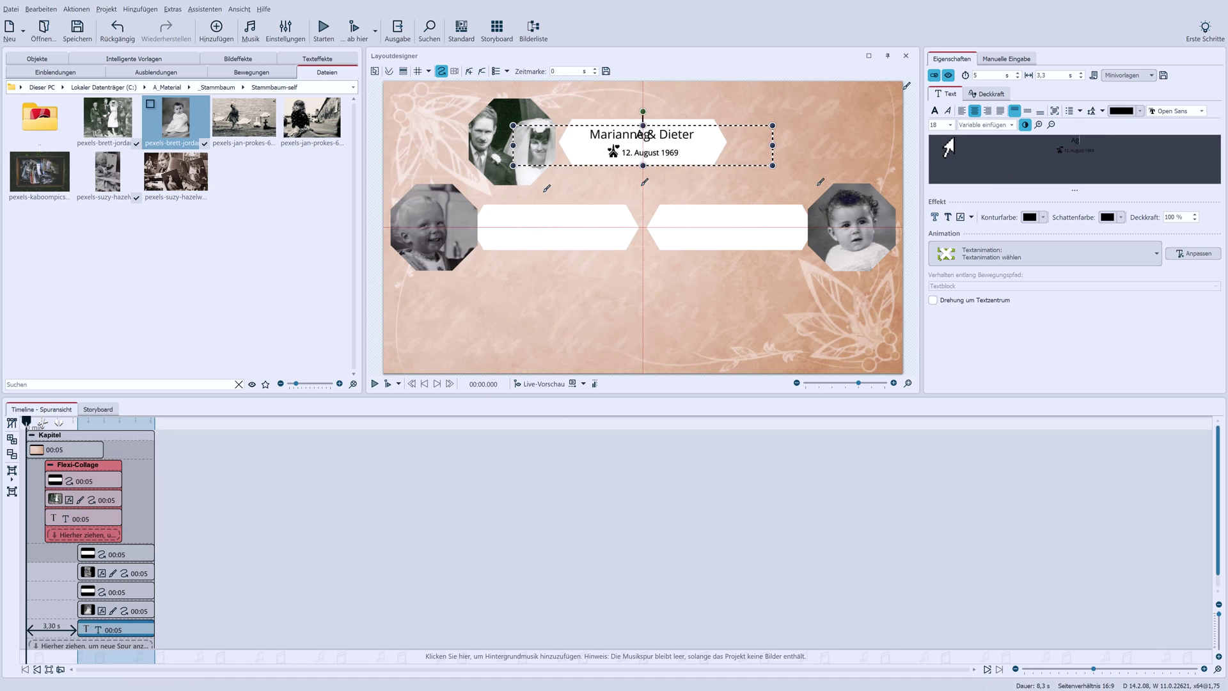
pyautogui.write('nes')
pyautogui.moveTo(648, 153); pyautogui.dragTo(738, 224)
# Step: Replace the wedding symbol in the right plate's text with the baby bottle emoji and enter the daughter's birth date
pyautogui.click(1032, 153)
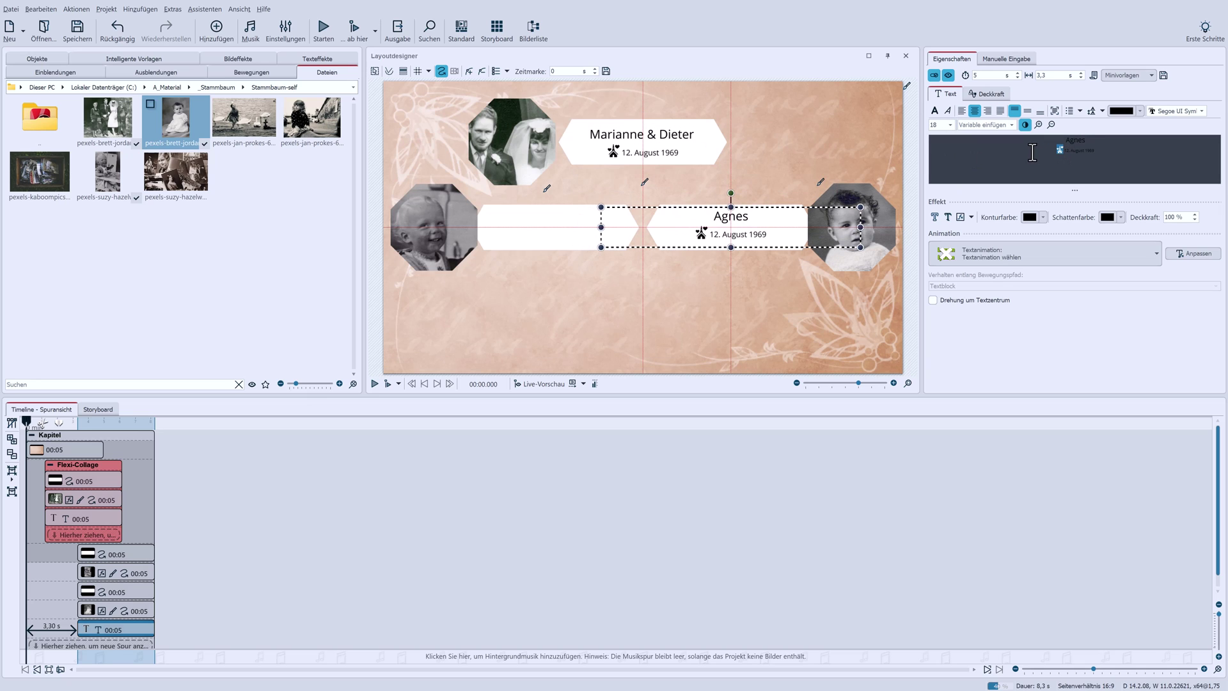
pyautogui.press('super+period')
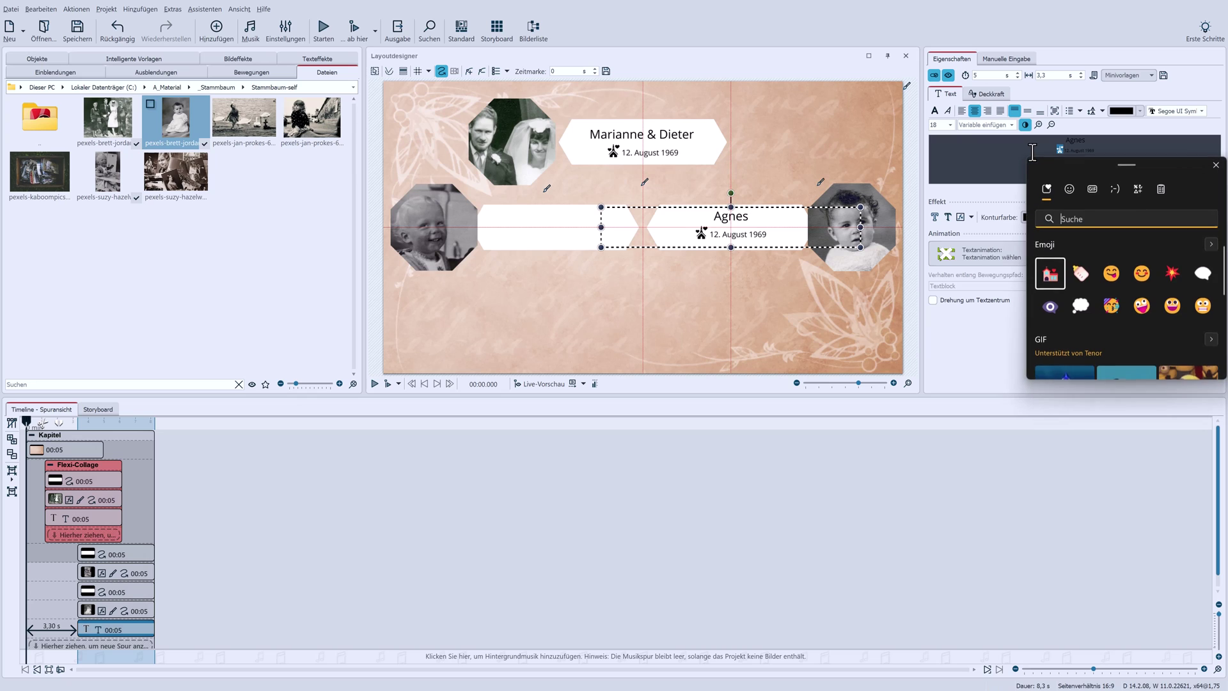
pyautogui.click(1080, 273)
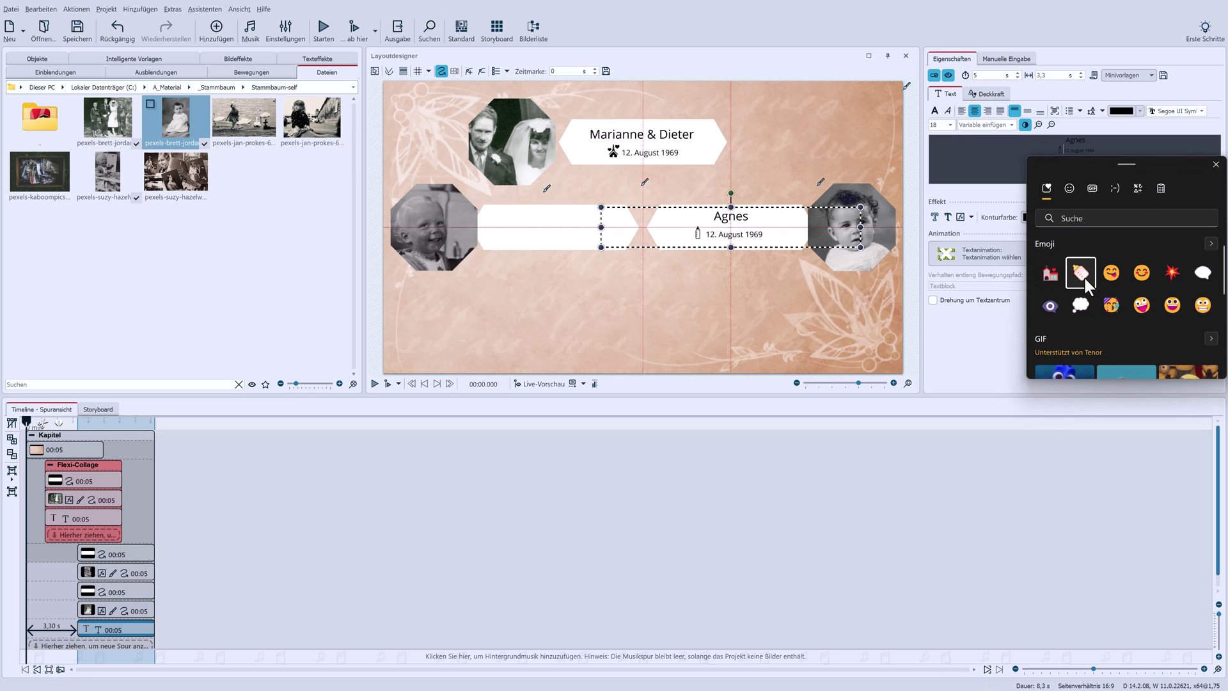
pyautogui.click(1095, 147)
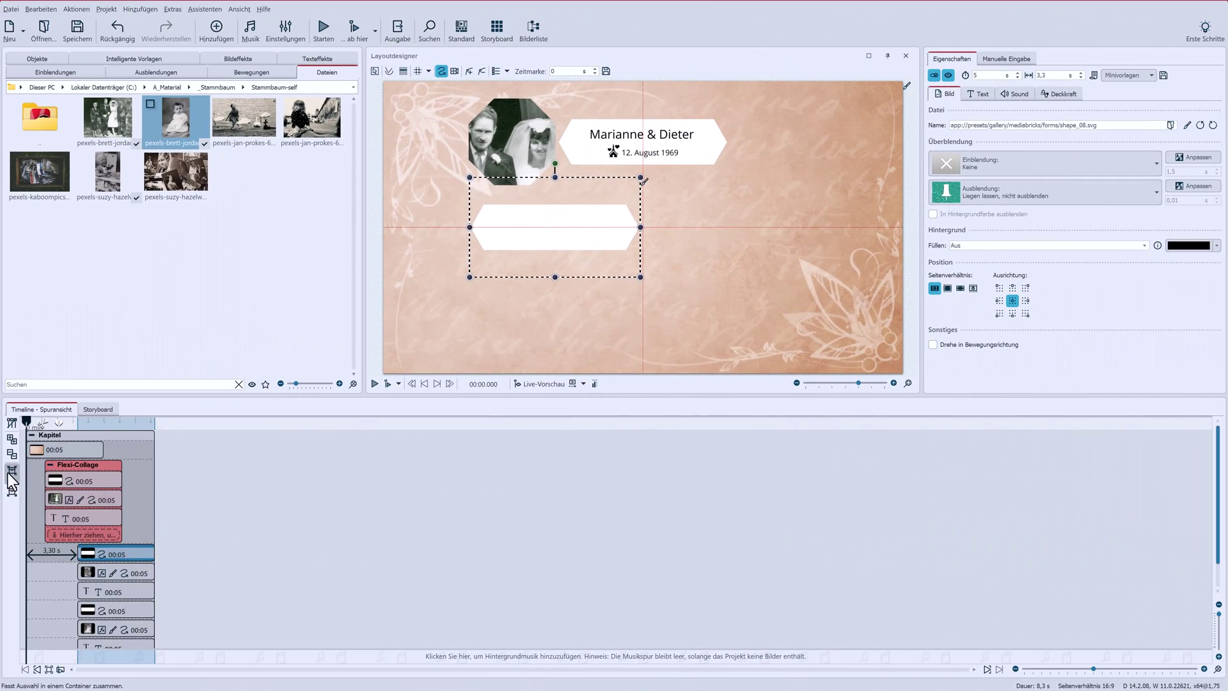
# Step: Group the left child's plate, portrait and text into a Flexi-Collage
pyautogui.click(11, 470)
pyautogui.click(48, 486)
pyautogui.moveTo(101, 605)
pyautogui.mouseDown()
pyautogui.moveTo(90, 578)
pyautogui.moveTo(110, 582)
pyautogui.moveTo(102, 601)
pyautogui.moveTo(121, 601)
pyautogui.mouseUp()
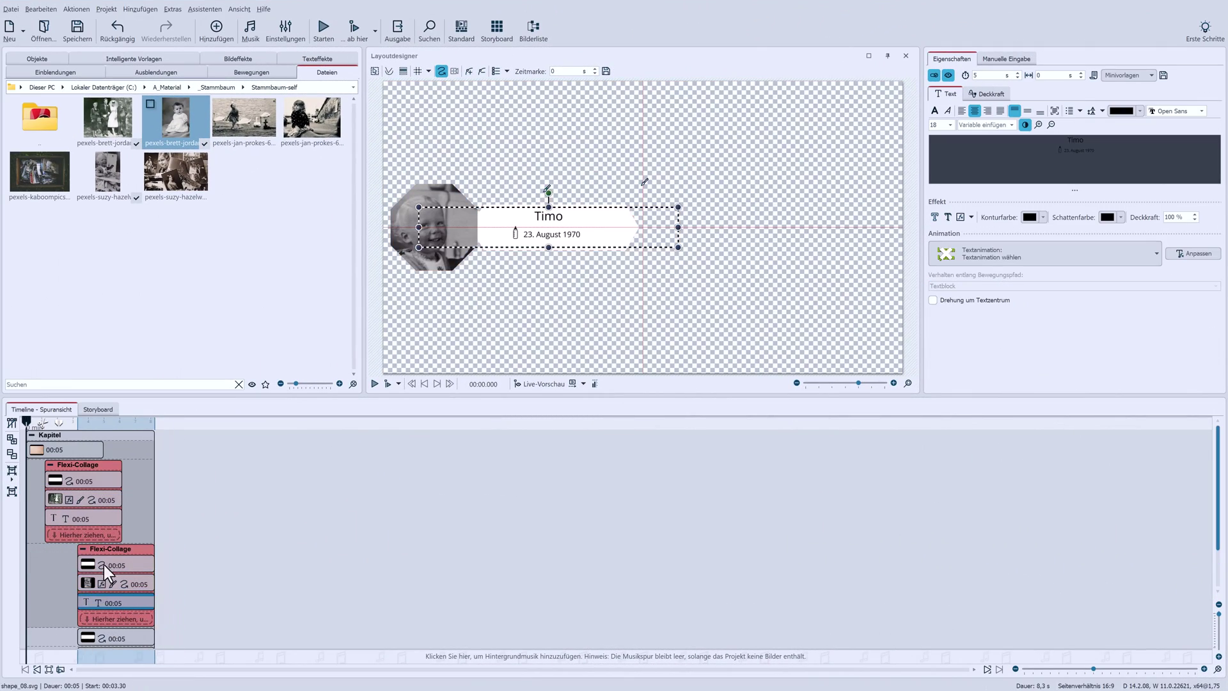
# Step: Give the left child's collage a 1.5 s Schieben fade-in that moves from left to right
pyautogui.click(83, 547)
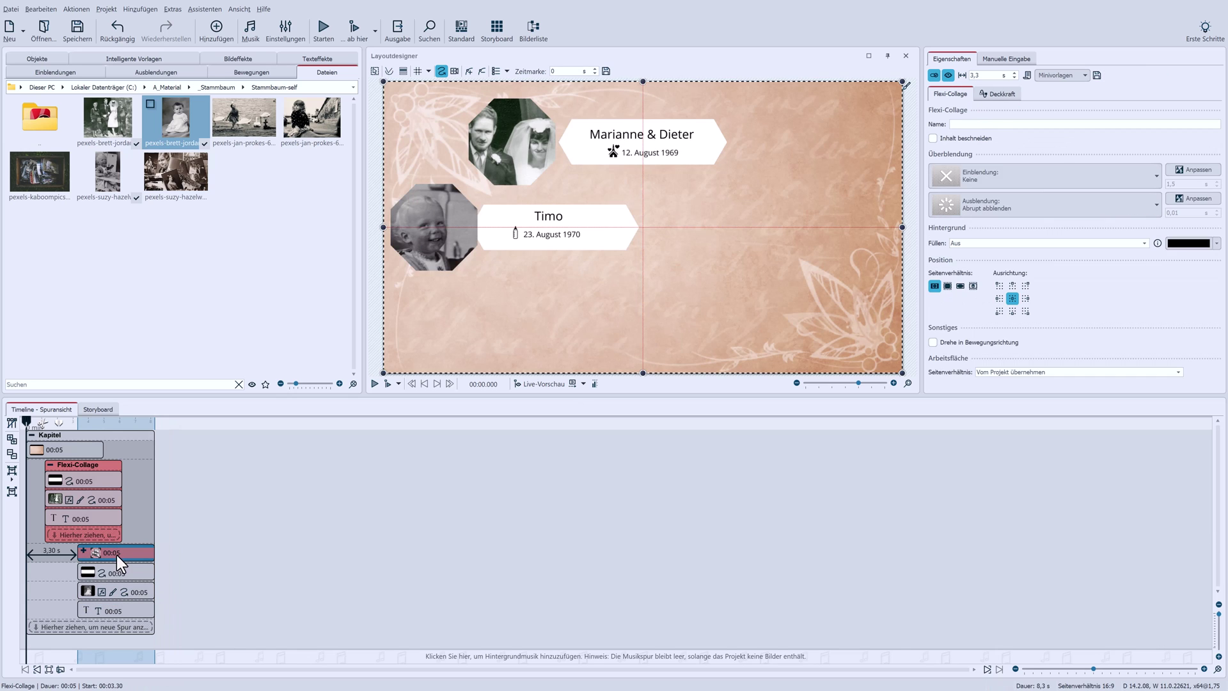
pyautogui.click(1126, 179)
pyautogui.click(1177, 171)
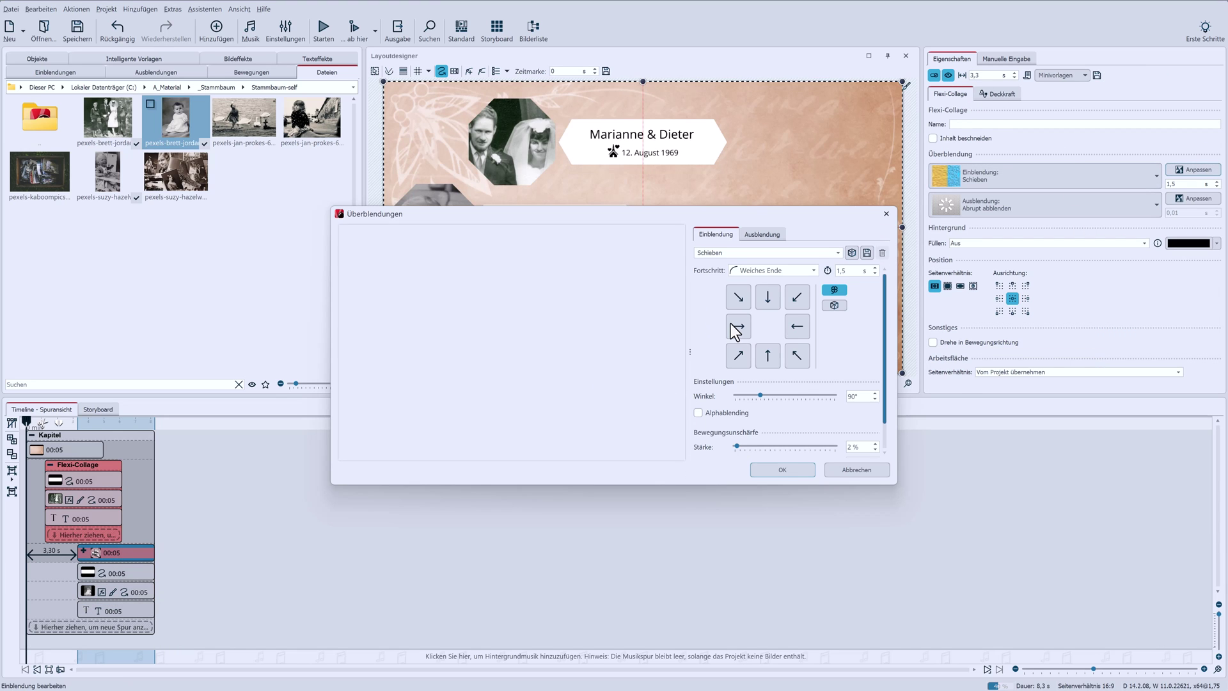
pyautogui.click(781, 469)
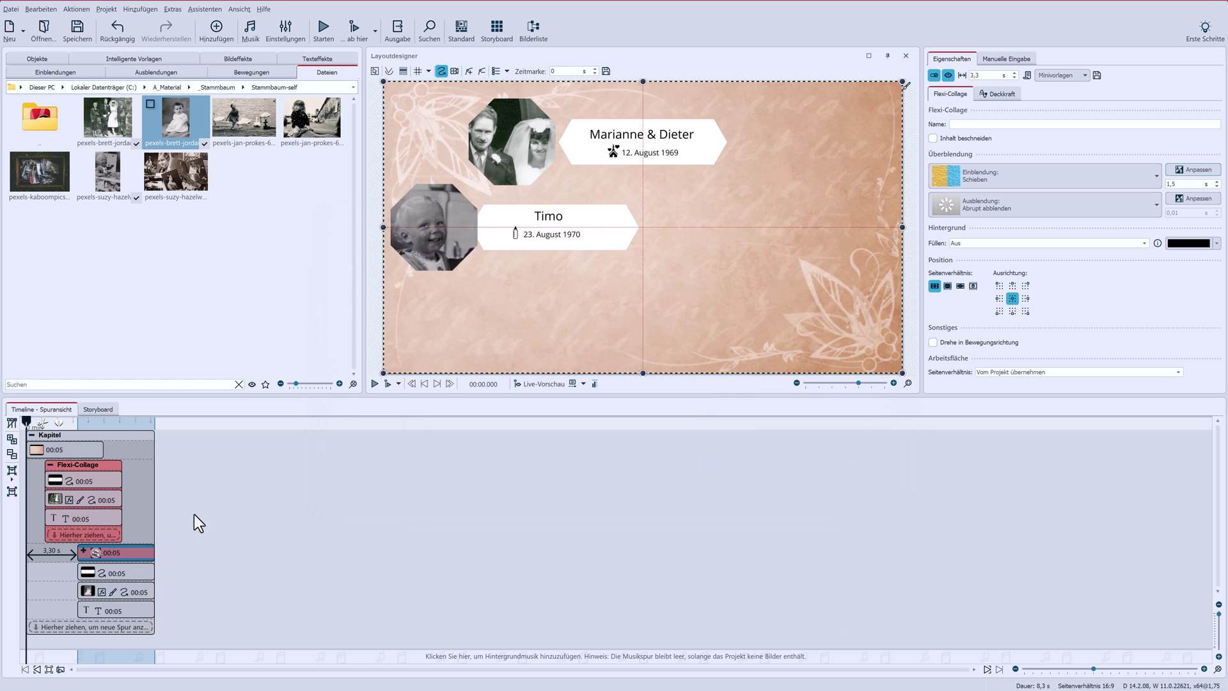
# Step: Group the right child's plate, portrait and text into a second Flexi-Collage
pyautogui.click(97, 575)
pyautogui.click(11, 470)
pyautogui.click(48, 484)
pyautogui.moveTo(109, 618)
pyautogui.mouseDown()
pyautogui.moveTo(119, 597)
pyautogui.moveTo(110, 613)
pyautogui.moveTo(130, 615)
pyautogui.moveTo(114, 616)
pyautogui.mouseUp()
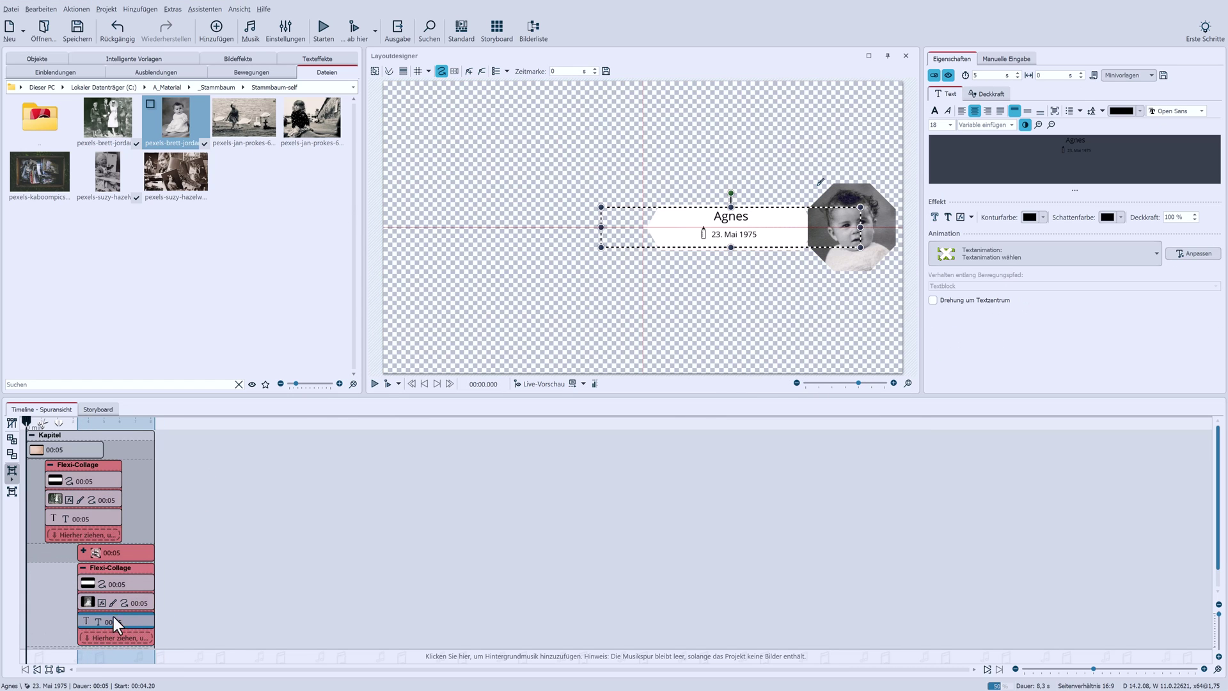
# Step: Give the right child's collage a 1.5 s Schieben fade-in that moves from right to left, and collapse the collage
pyautogui.click(108, 570)
pyautogui.click(1148, 175)
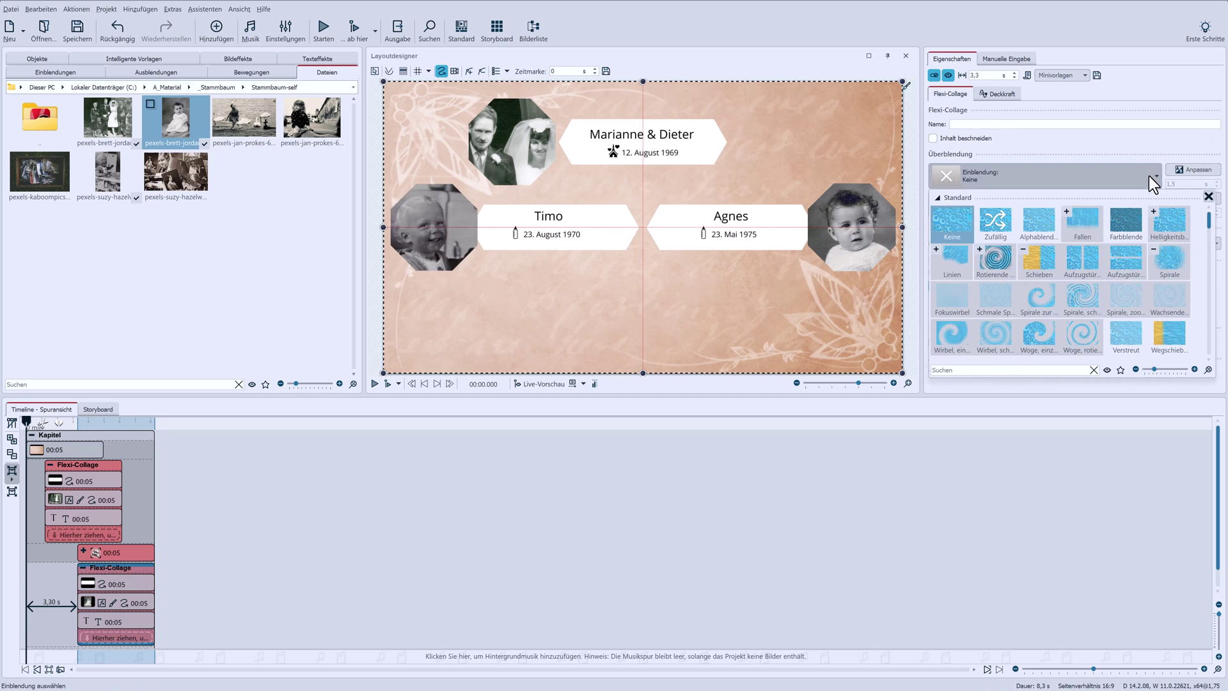
pyautogui.click(1187, 170)
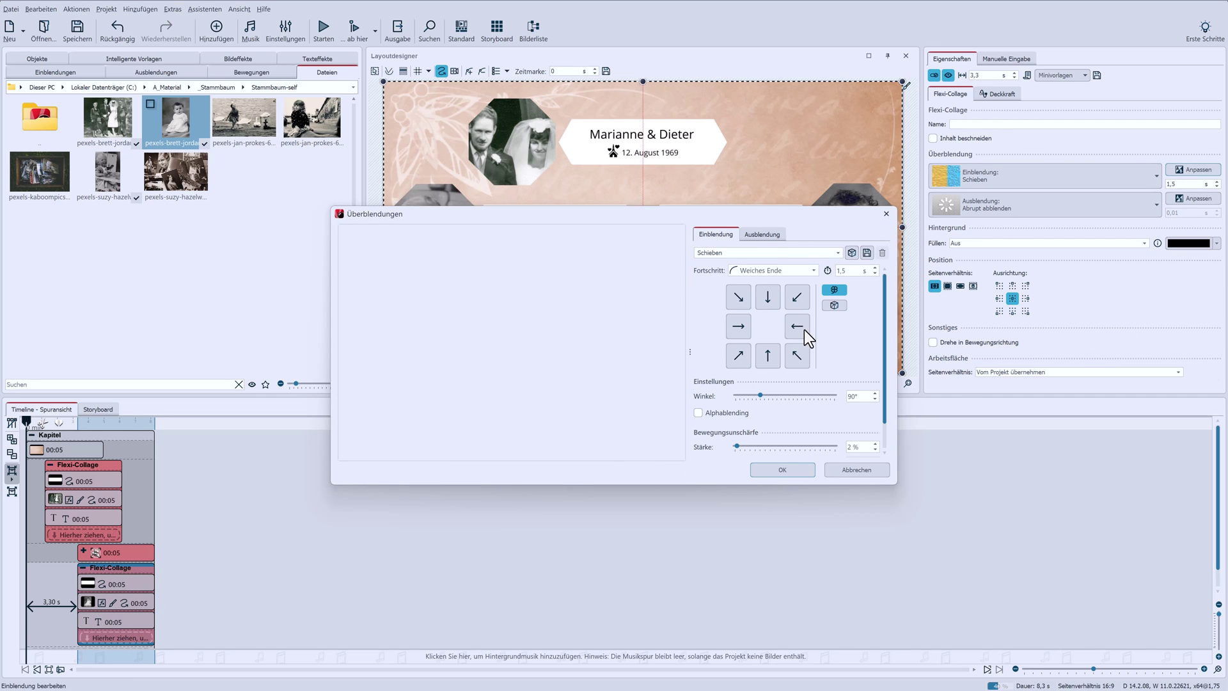
pyautogui.click(804, 328)
pyautogui.click(784, 471)
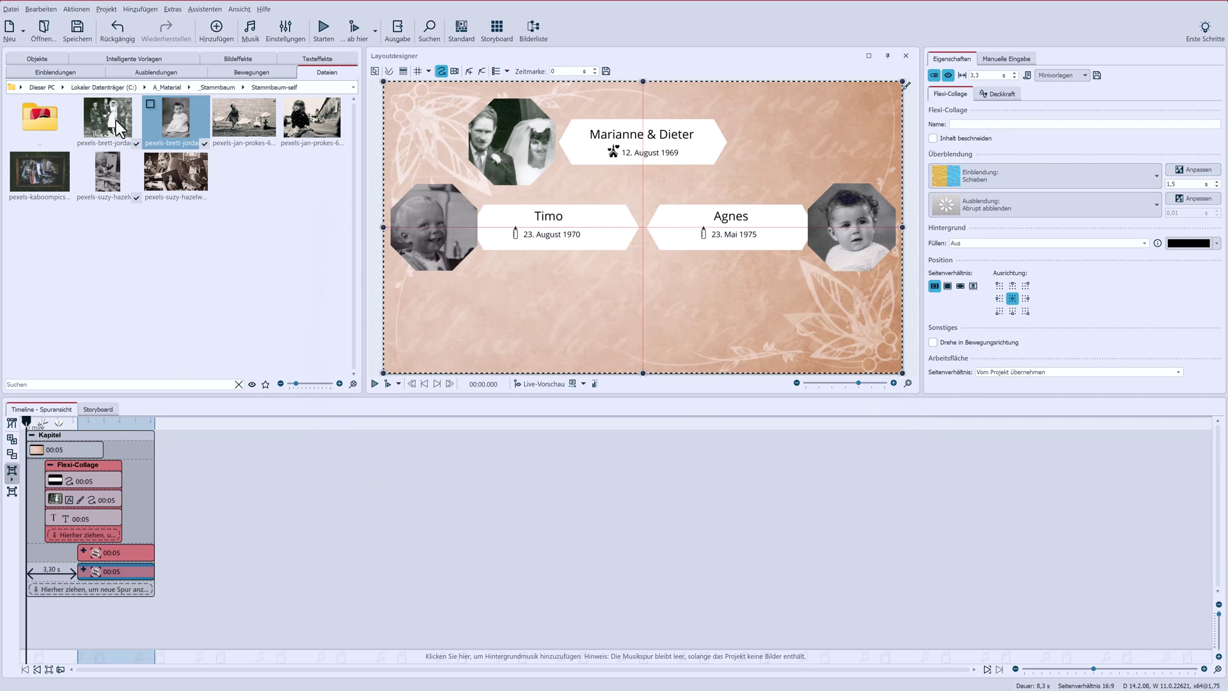
# Step: Add a uniform simple path above the child collages and reduce it to a straight vertical line from the grandparents' plate to the slide's centre
pyautogui.click(33, 59)
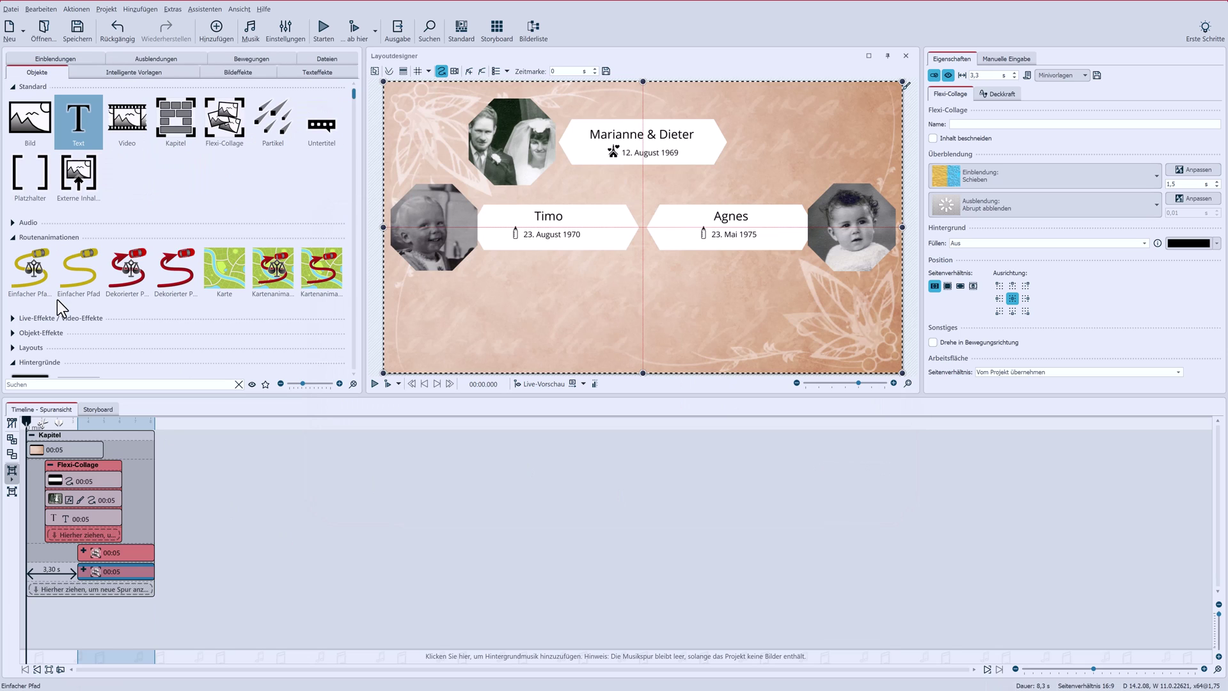
pyautogui.moveTo(35, 263); pyautogui.dragTo(116, 550)
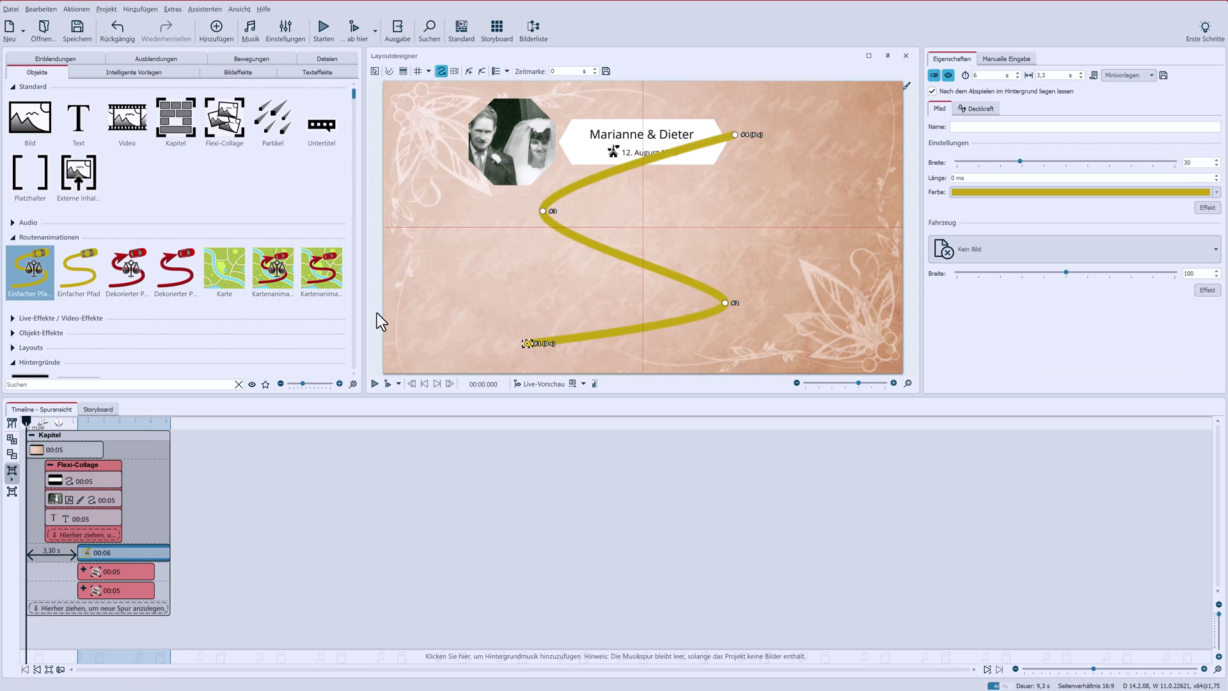
pyautogui.click(543, 211)
pyautogui.click(481, 71)
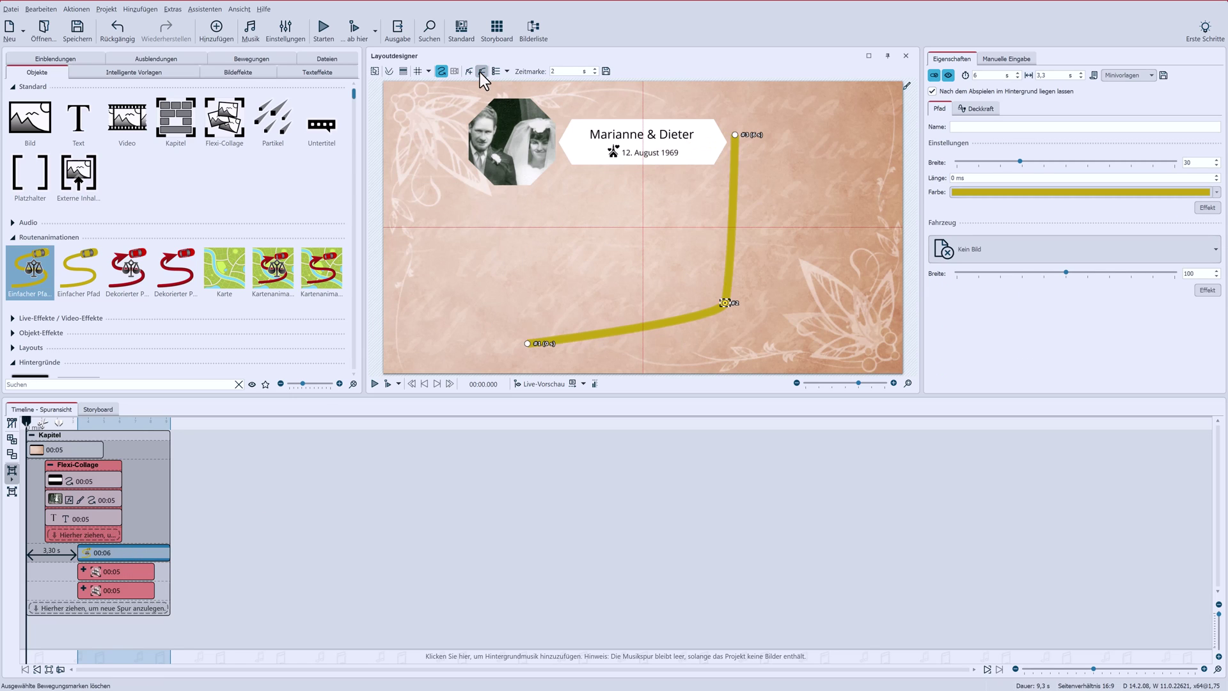
pyautogui.click(481, 71)
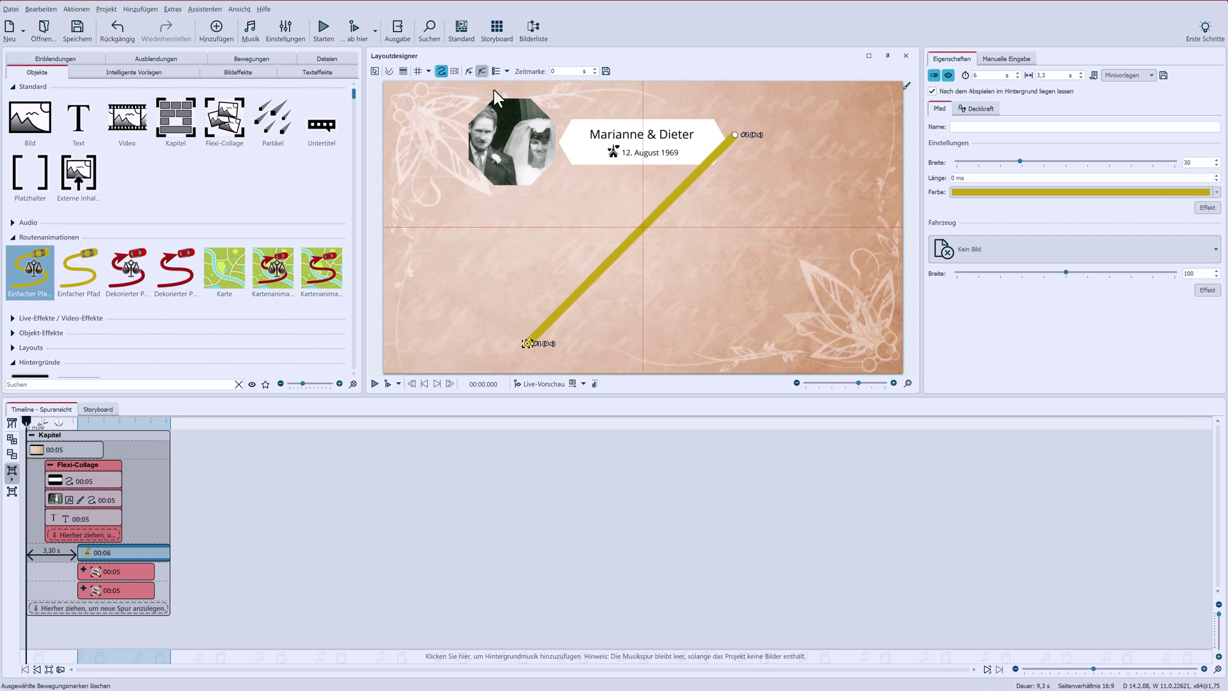
pyautogui.moveTo(525, 343); pyautogui.dragTo(645, 172)
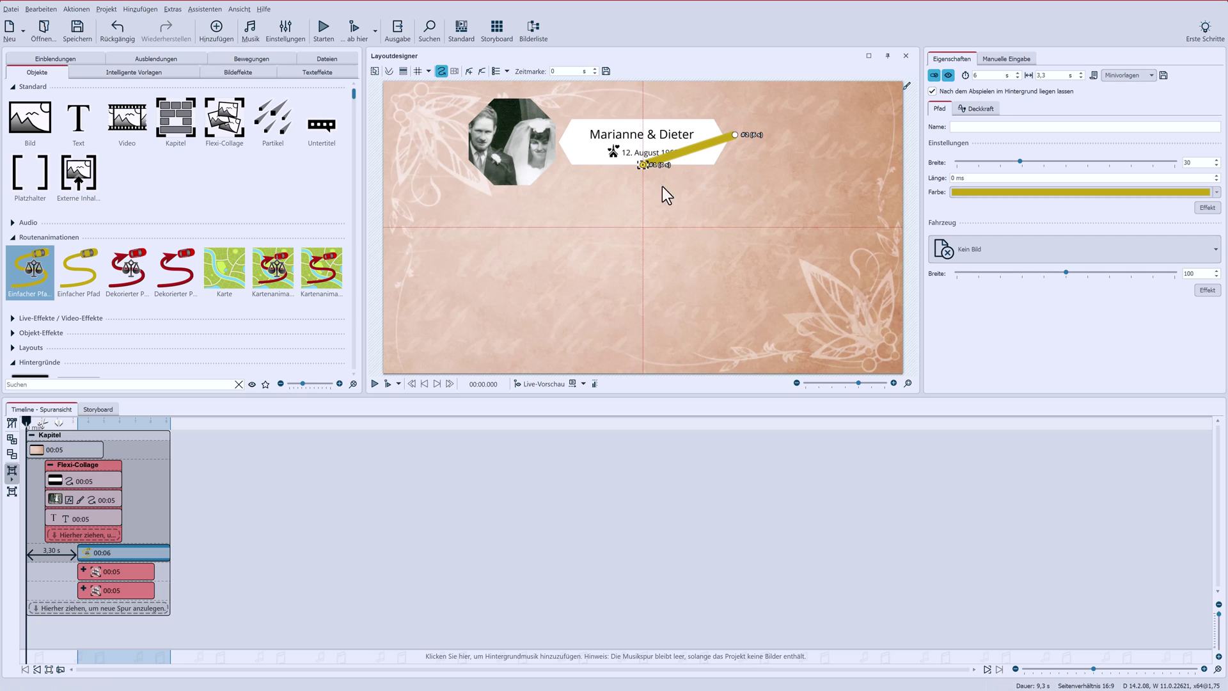
pyautogui.moveTo(735, 136); pyautogui.dragTo(643, 229)
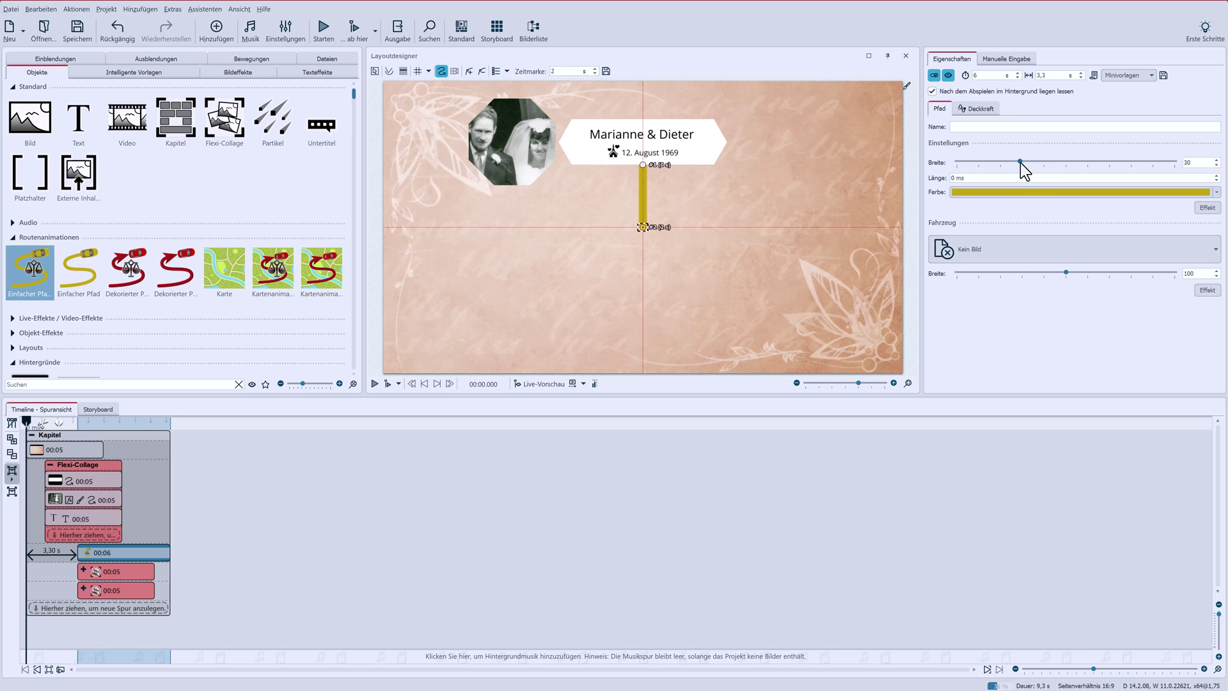
# Step: Set the connecting path's width to 11.36 and its colour to brown 9A723C
pyautogui.moveTo(1019, 163); pyautogui.dragTo(997, 163)
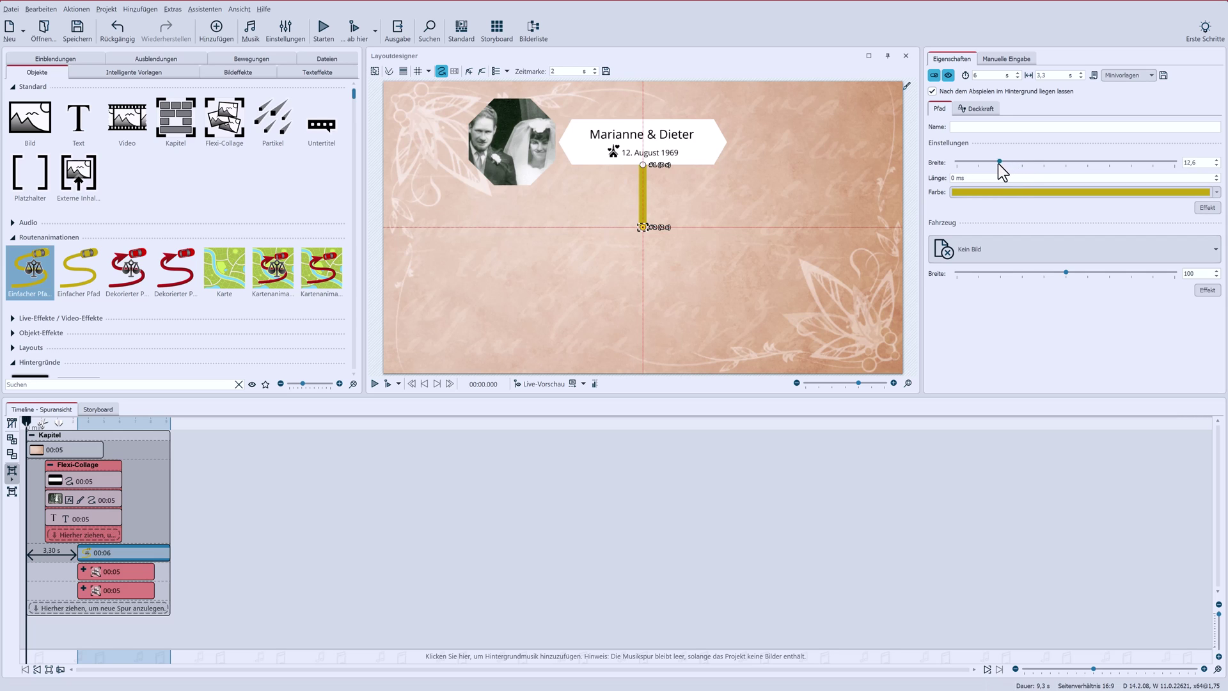
pyautogui.click(1013, 197)
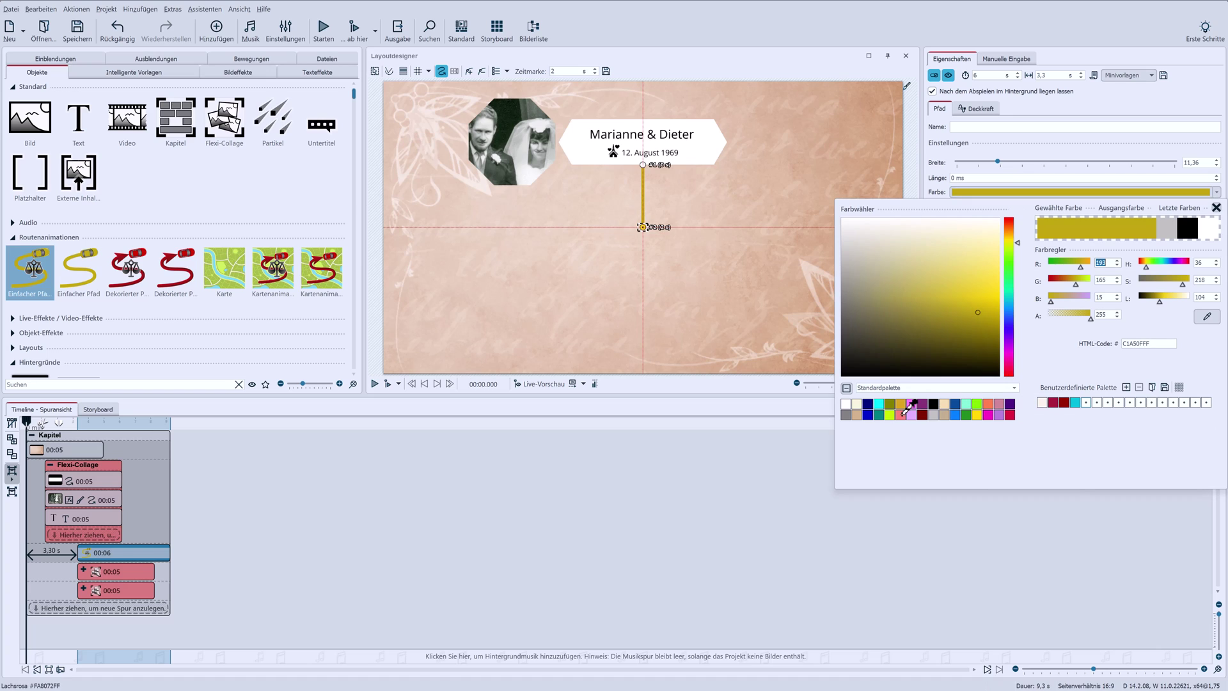
pyautogui.click(858, 414)
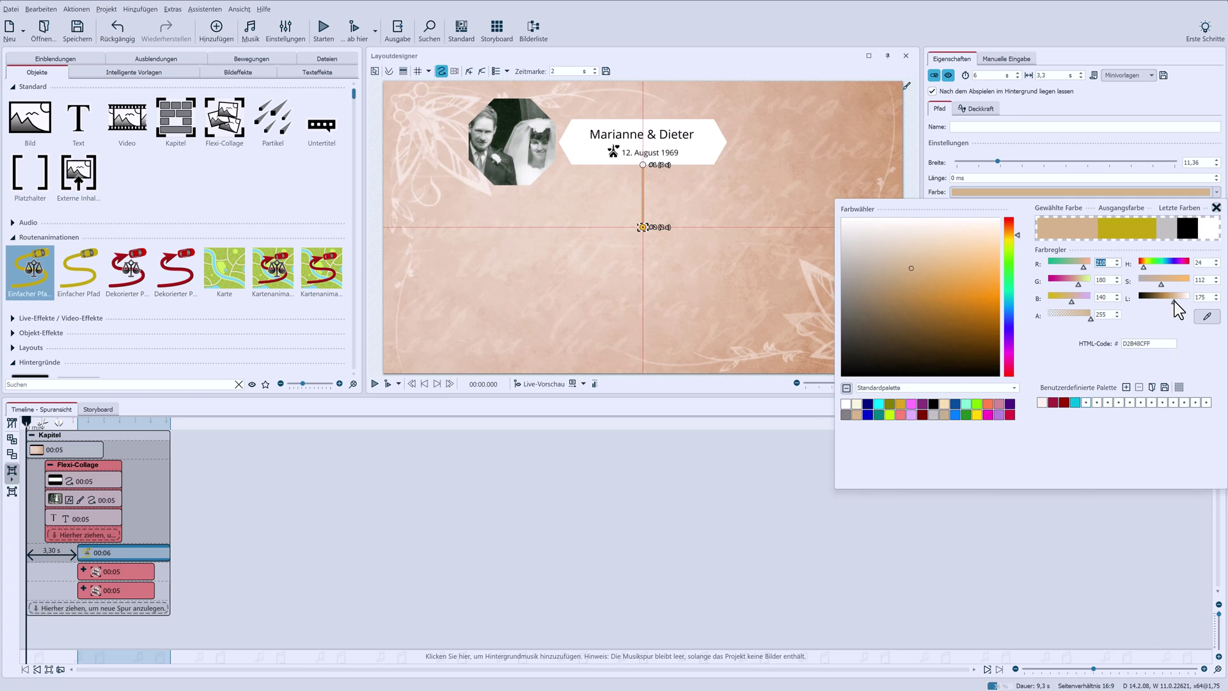
pyautogui.moveTo(1174, 301); pyautogui.dragTo(1153, 304)
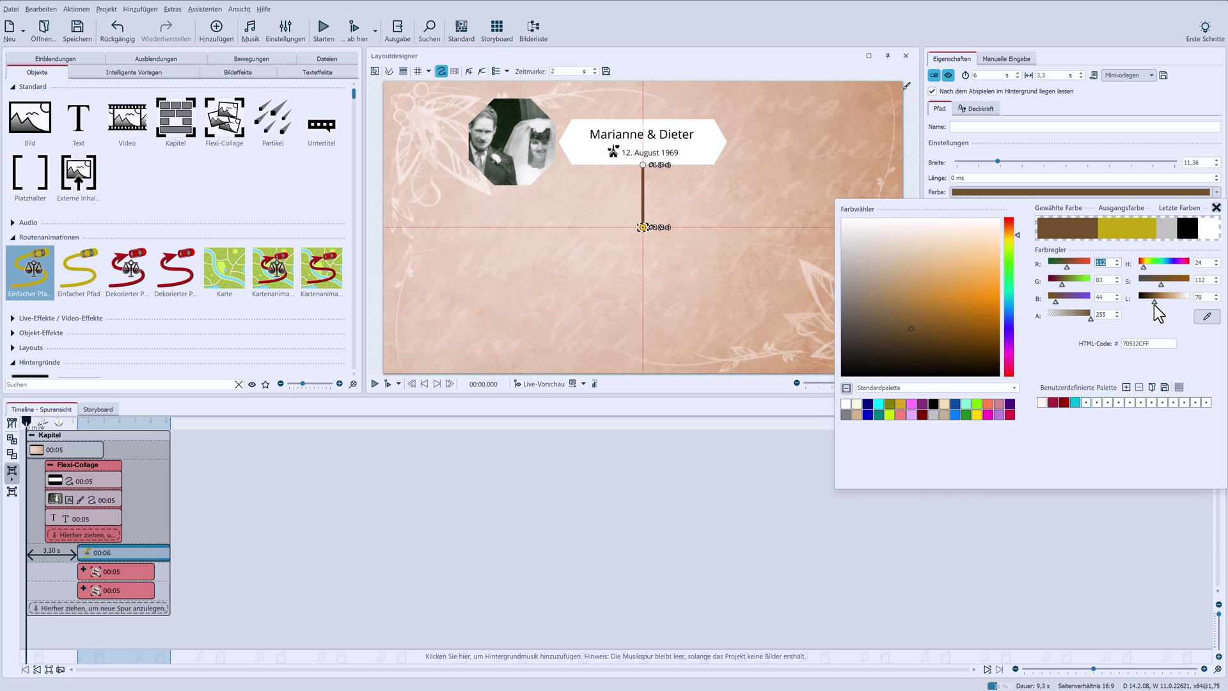
pyautogui.moveTo(1154, 305); pyautogui.dragTo(1160, 303)
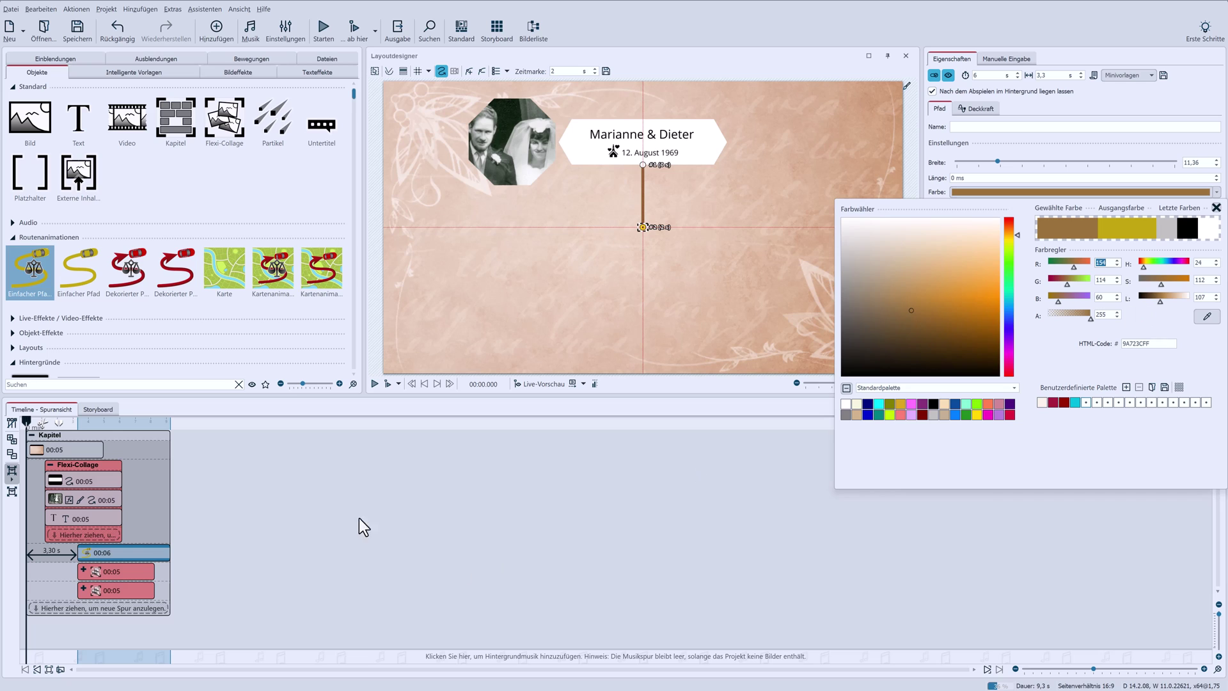
# Step: Shorten the connecting path's duration to 5 s to match the child collages, and preview the animation
pyautogui.click(161, 554)
pyautogui.moveTo(161, 554); pyautogui.dragTo(155, 553)
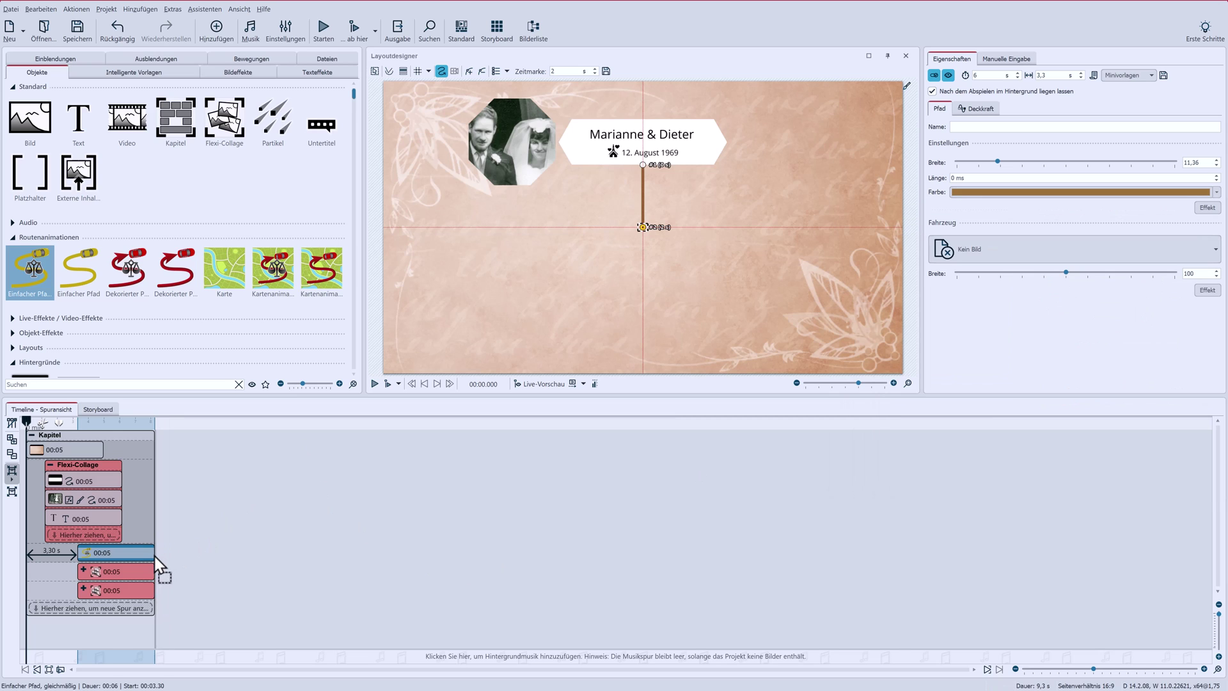
pyautogui.click(375, 383)
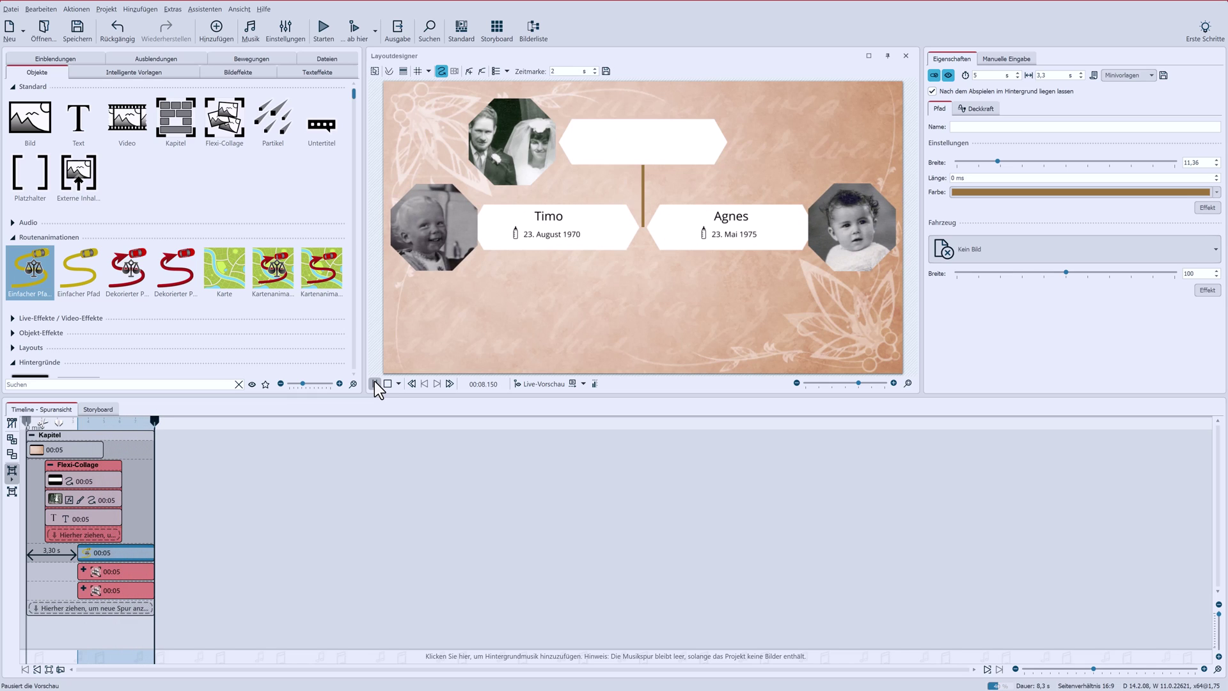
# Step: Set the grandparents' text animation to "Liegen lassen, nicht ausblenden" for its fade-out
pyautogui.click(106, 514)
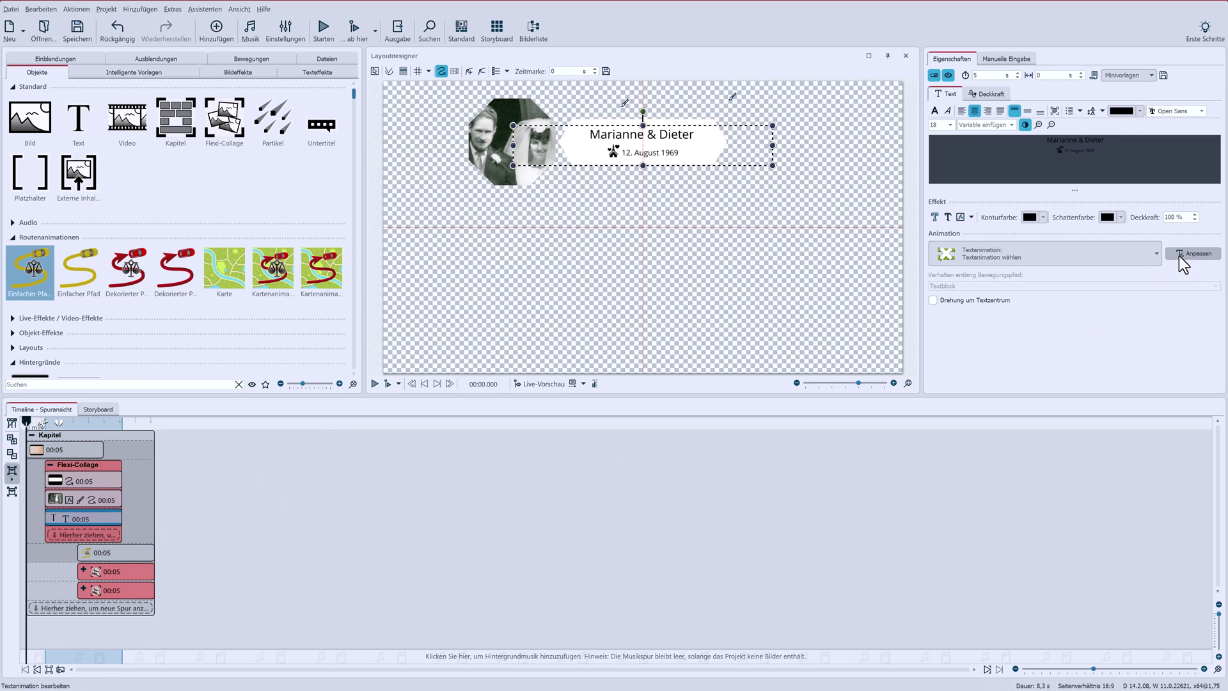
pyautogui.click(1188, 253)
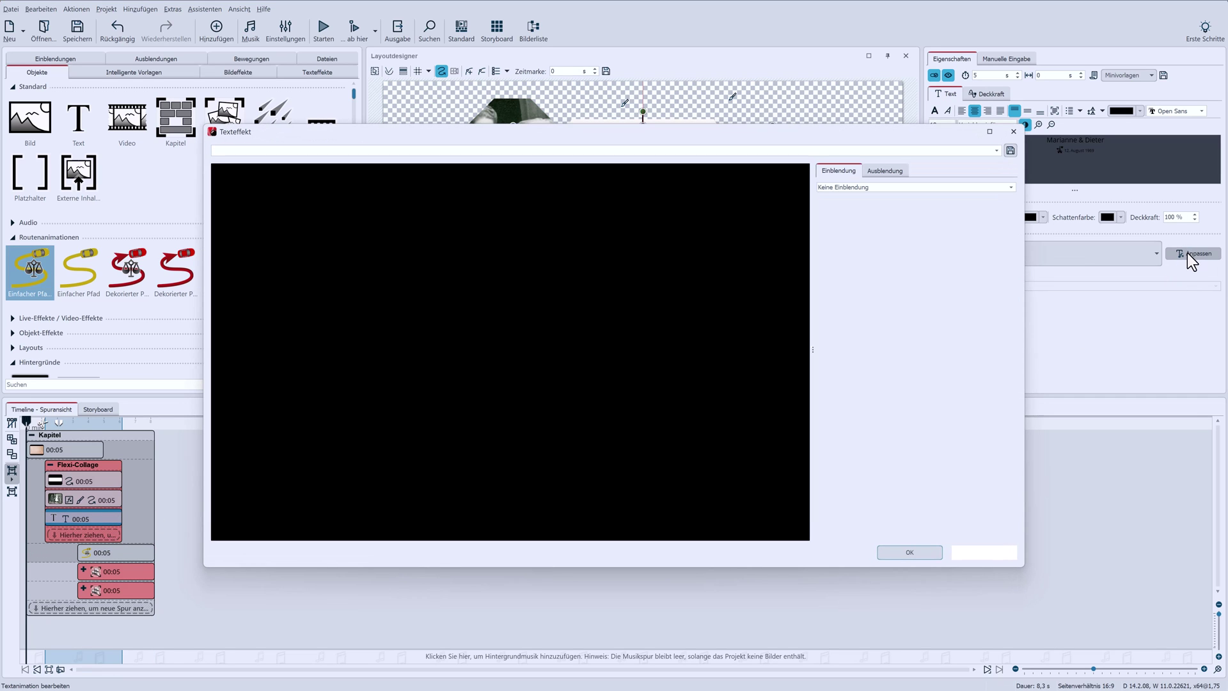
pyautogui.click(883, 171)
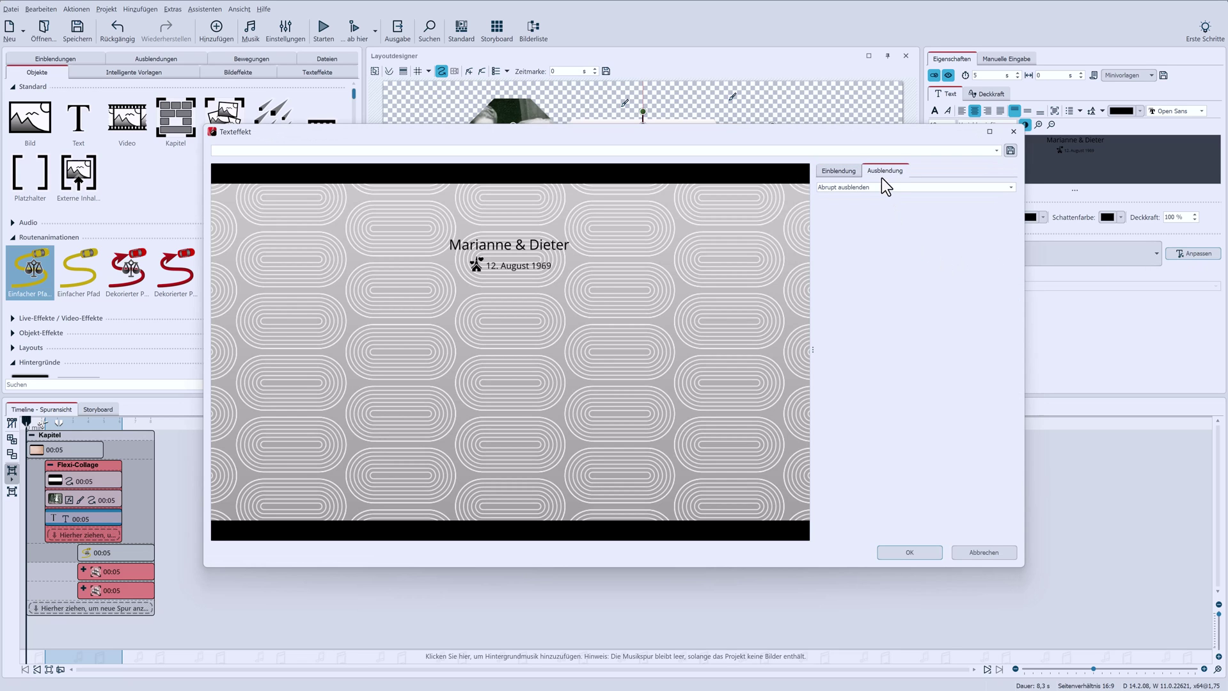
pyautogui.click(881, 187)
pyautogui.click(877, 203)
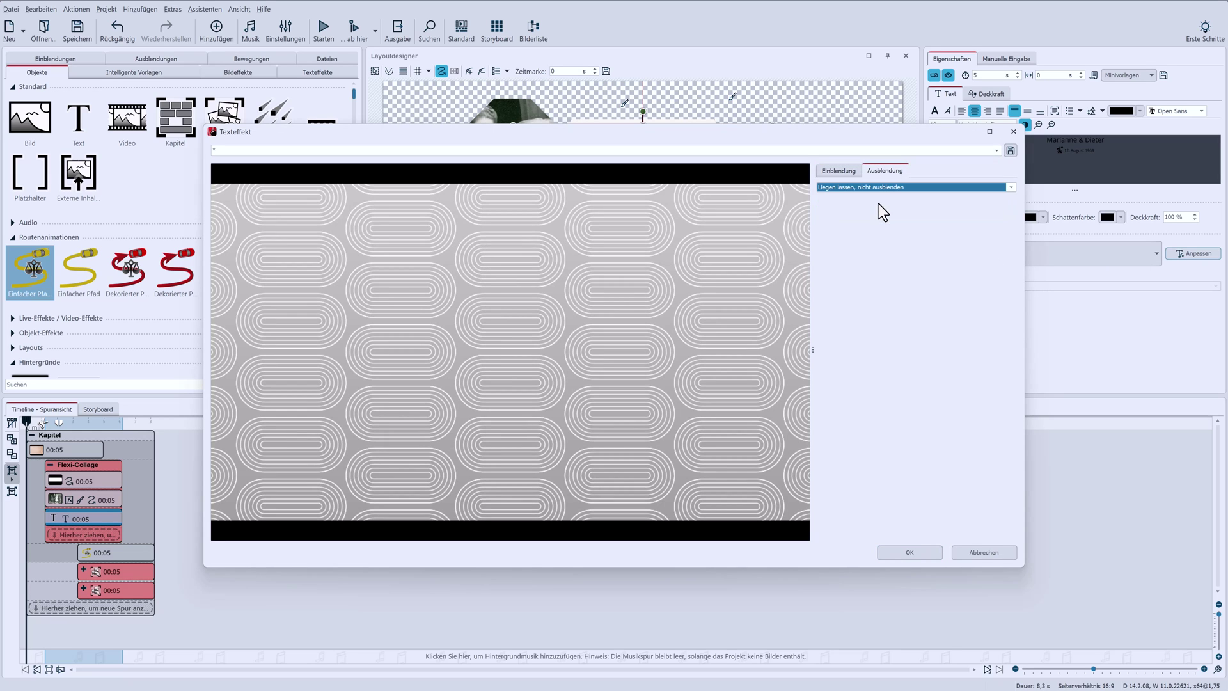
pyautogui.click(907, 552)
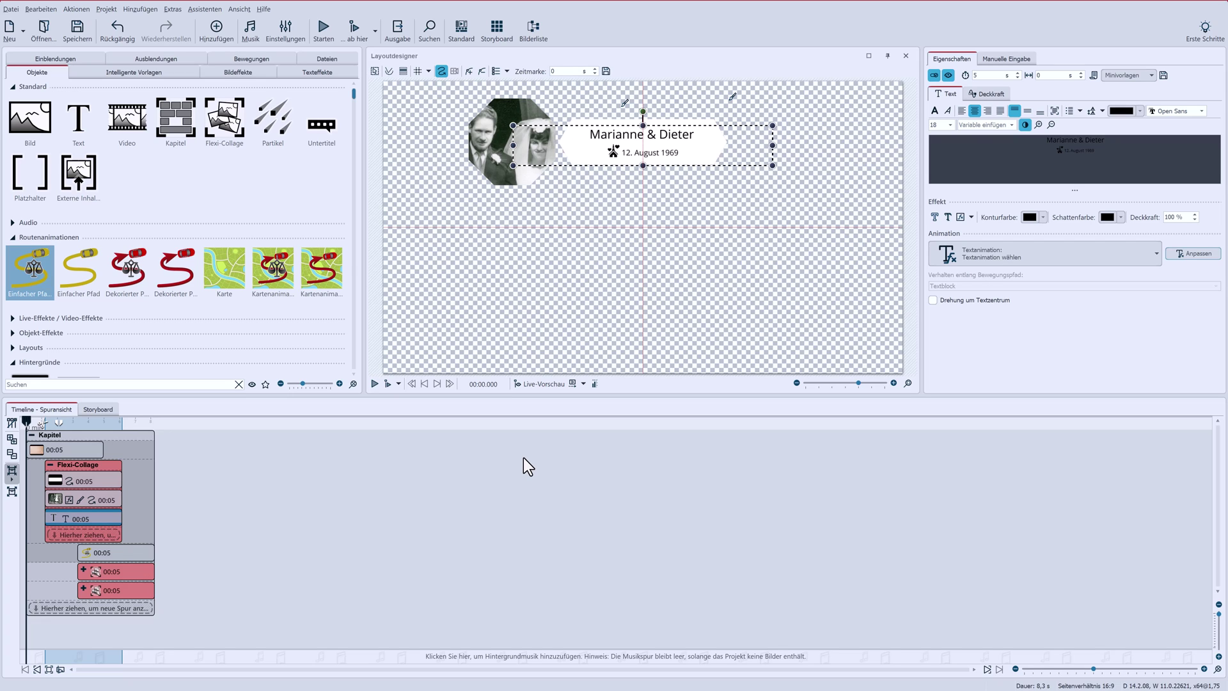
# Step: Preview the family tree animation in full screen to check the grandparents' text and the connecting line
pyautogui.click(323, 33)
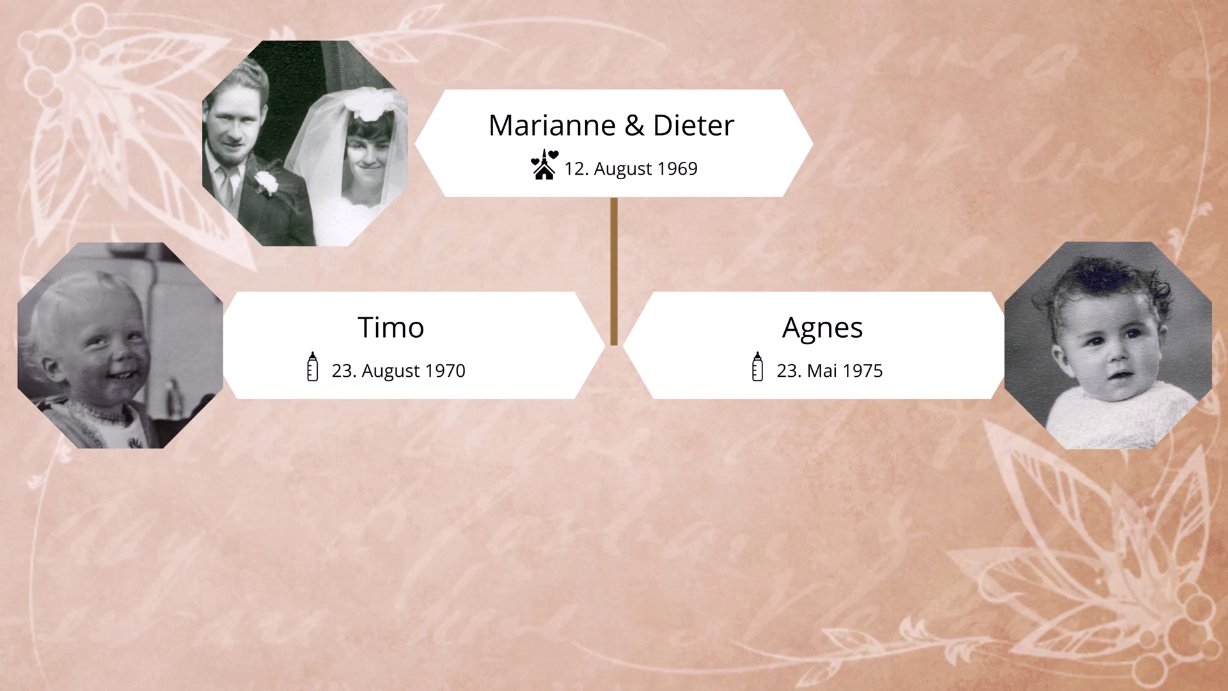
pyautogui.press('Escape')
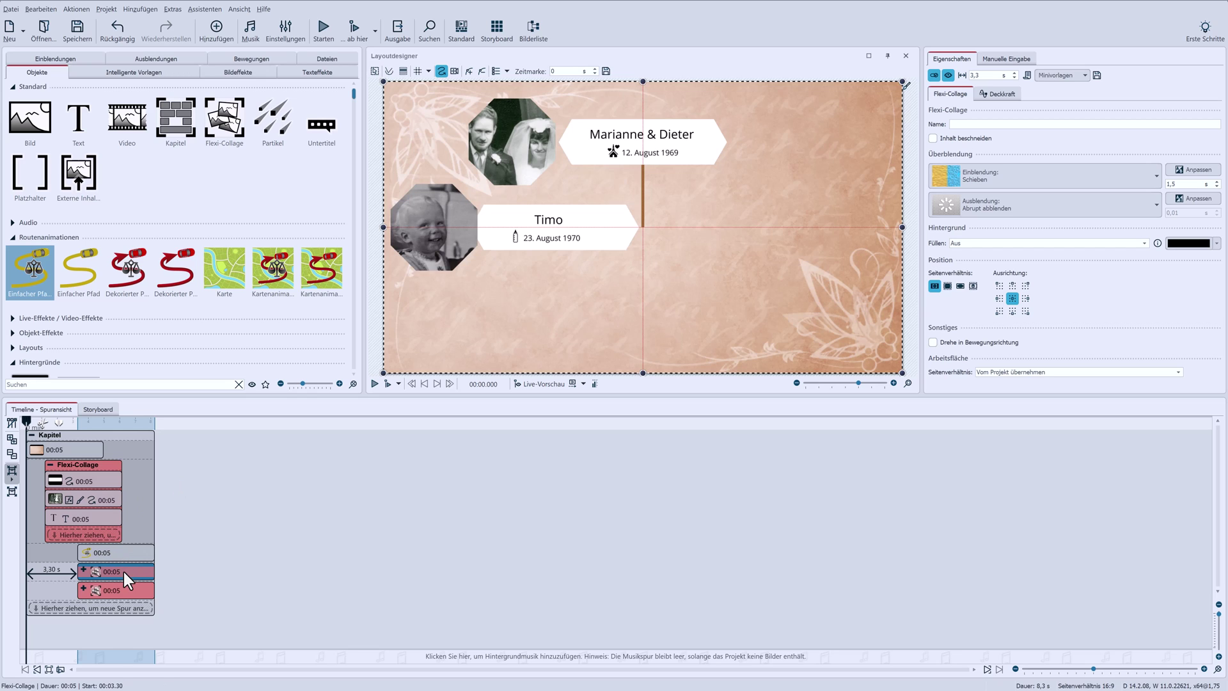
# Step: Duplicate the left child's collage onto a new track starting at 7.2 s and place the copy directly below the original
pyautogui.moveTo(119, 569); pyautogui.dragTo(144, 608)
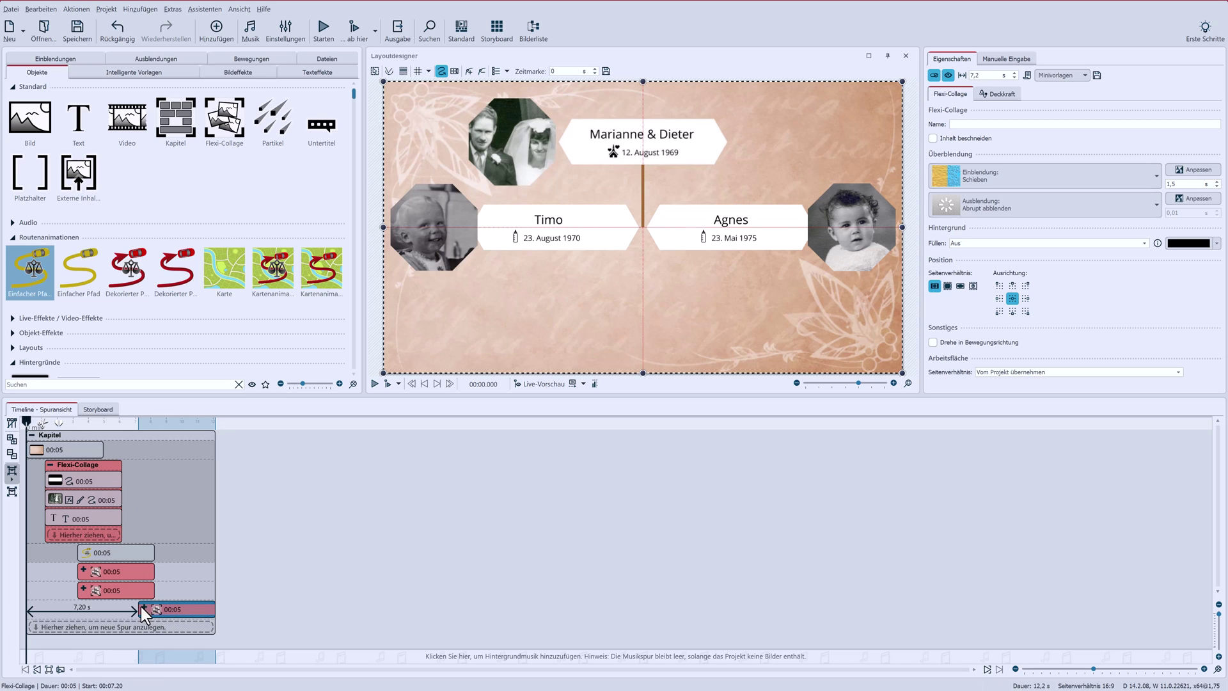
pyautogui.click(142, 605)
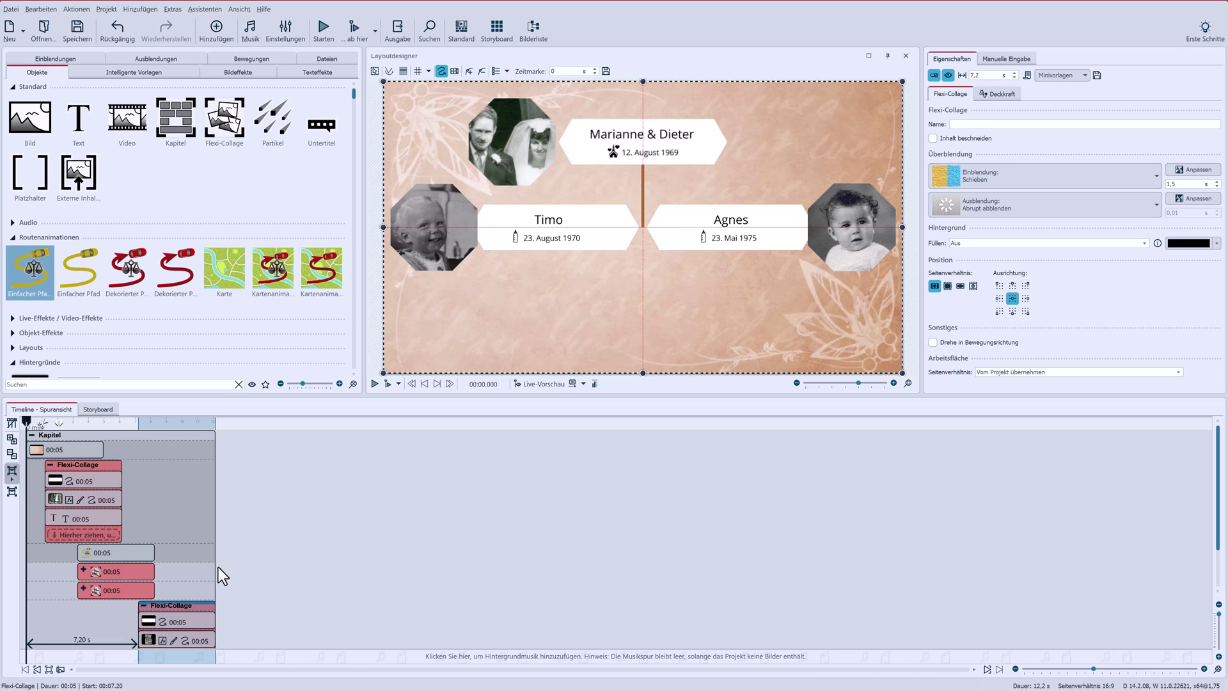
pyautogui.moveTo(563, 242); pyautogui.dragTo(552, 322)
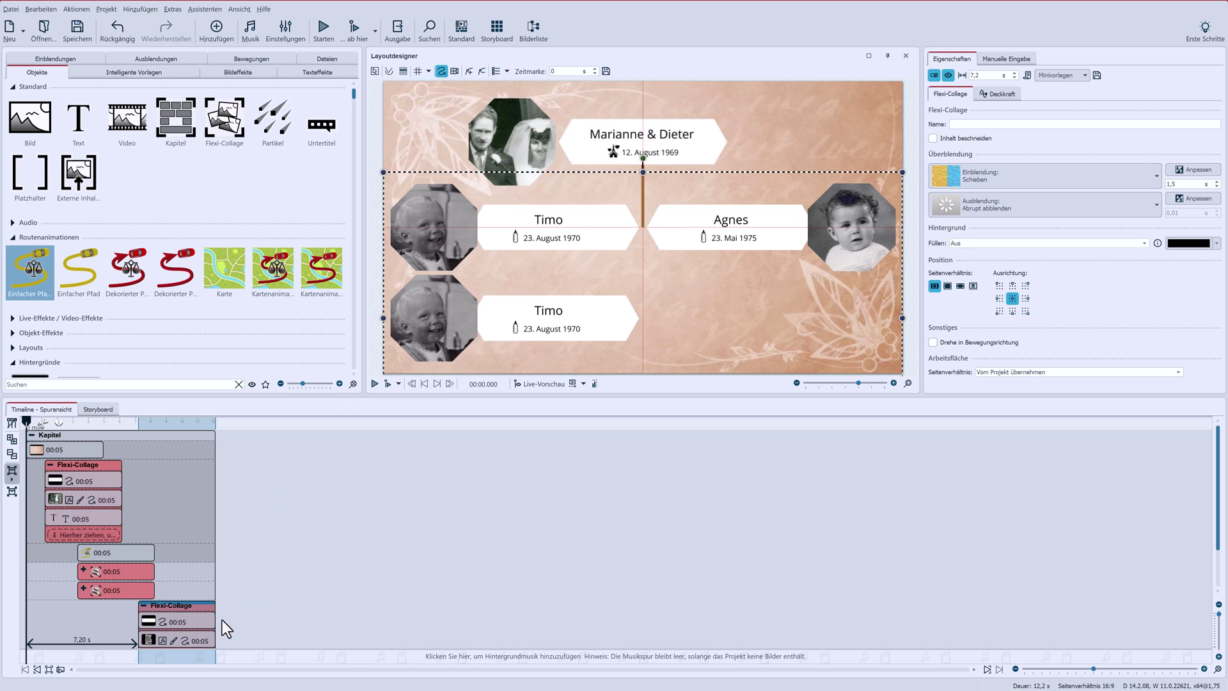
# Step: Add "Kind 1 von" before the name in the duplicated collage's text and collapse the collage
pyautogui.click(178, 620)
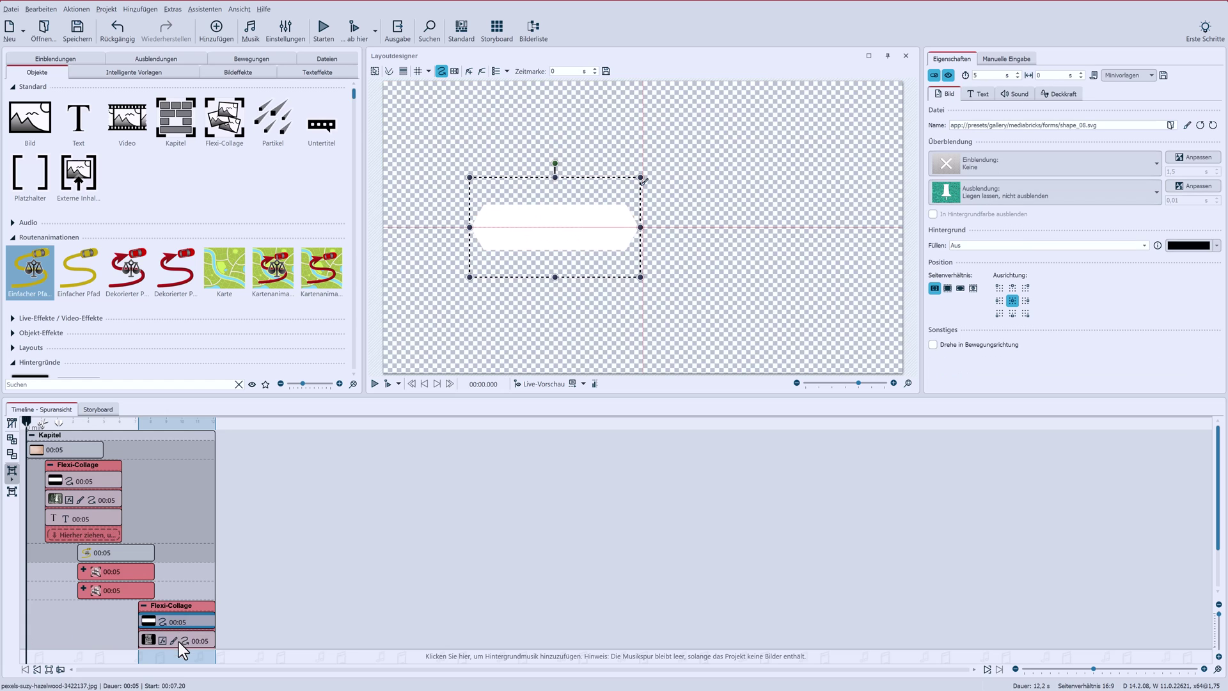
pyautogui.click(178, 644)
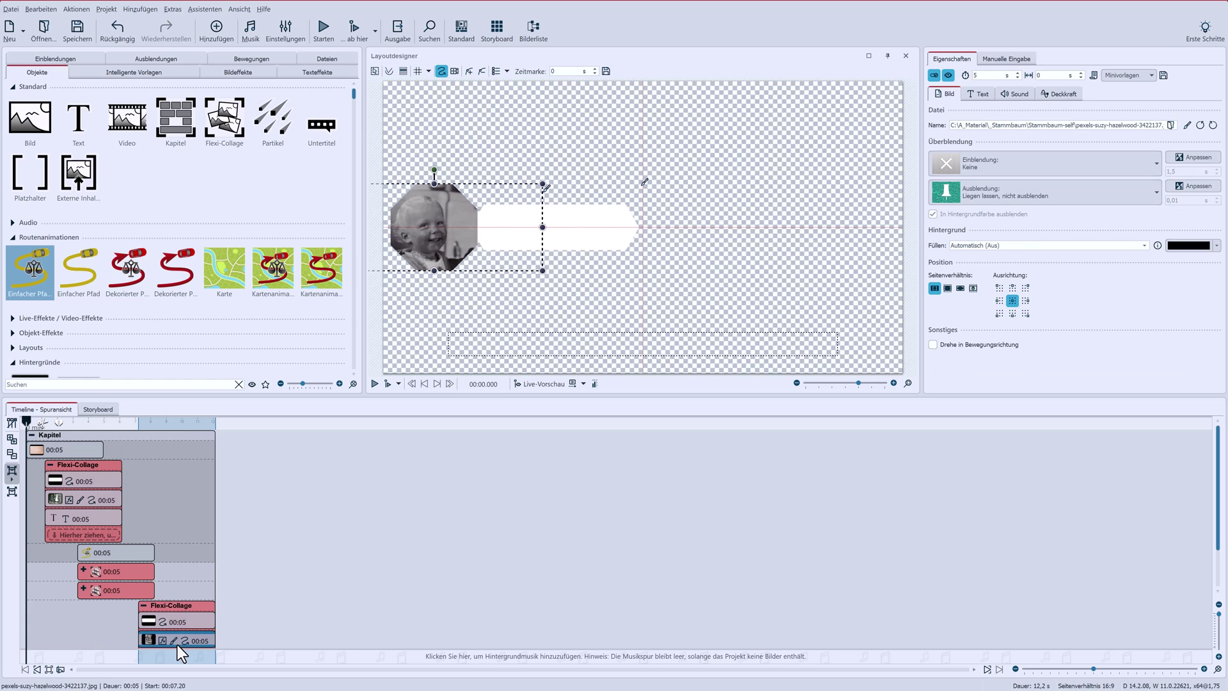
pyautogui.click(181, 605)
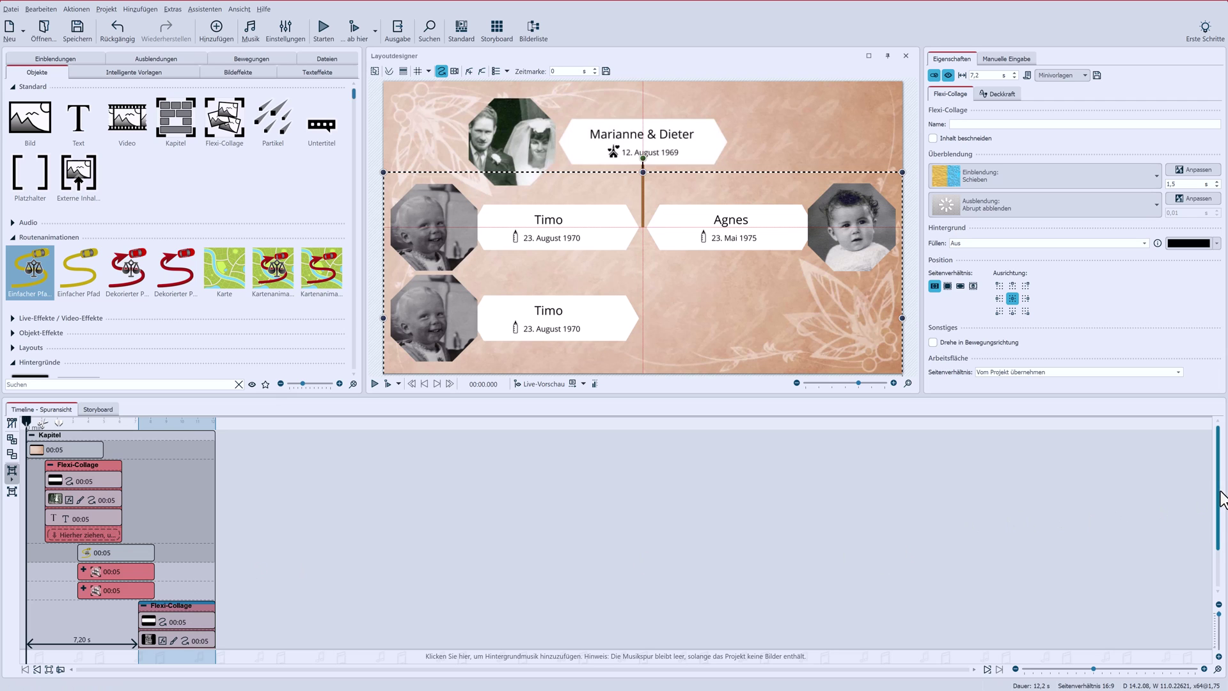
pyautogui.scroll(-1, 1218, 511)
pyautogui.moveTo(1218, 512); pyautogui.dragTo(1216, 547)
pyautogui.click(175, 597)
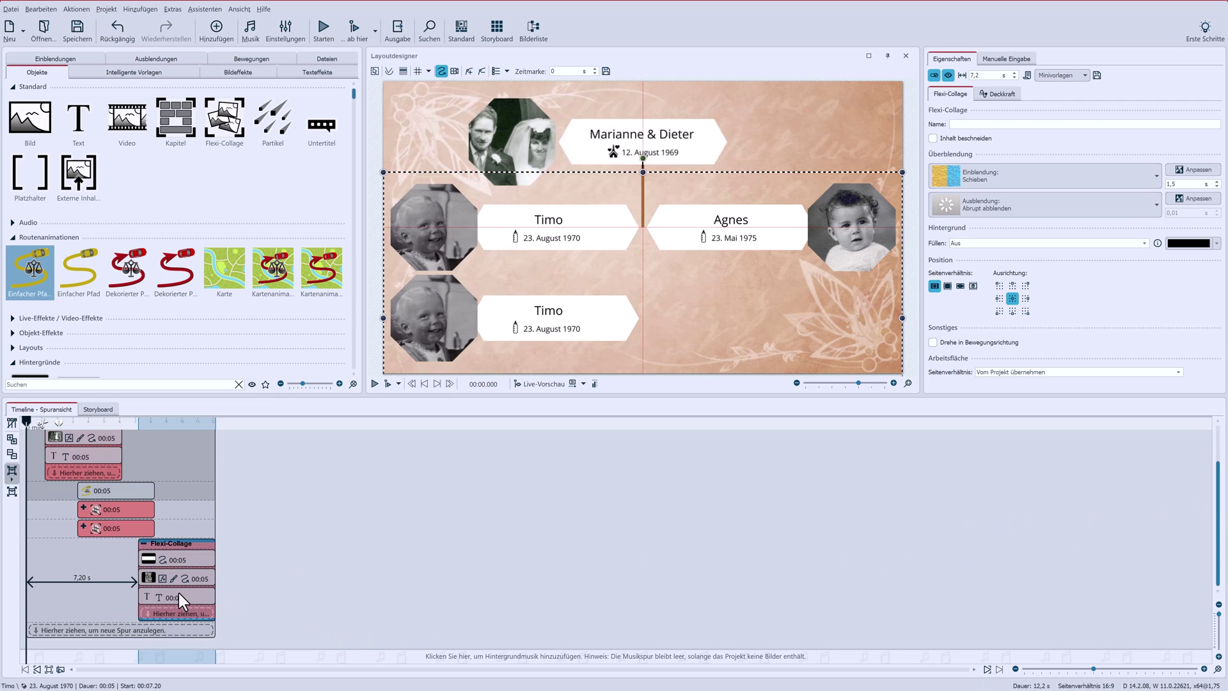
pyautogui.click(1069, 140)
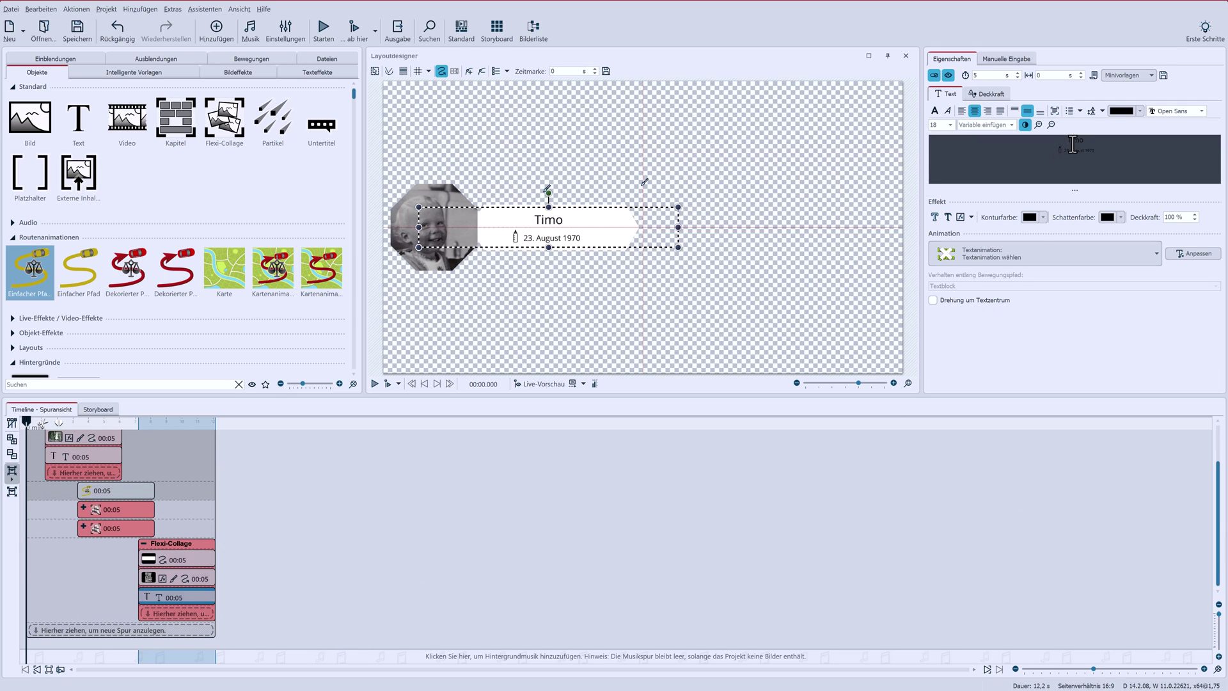
pyautogui.write('Kind 1 von')
pyautogui.click(160, 544)
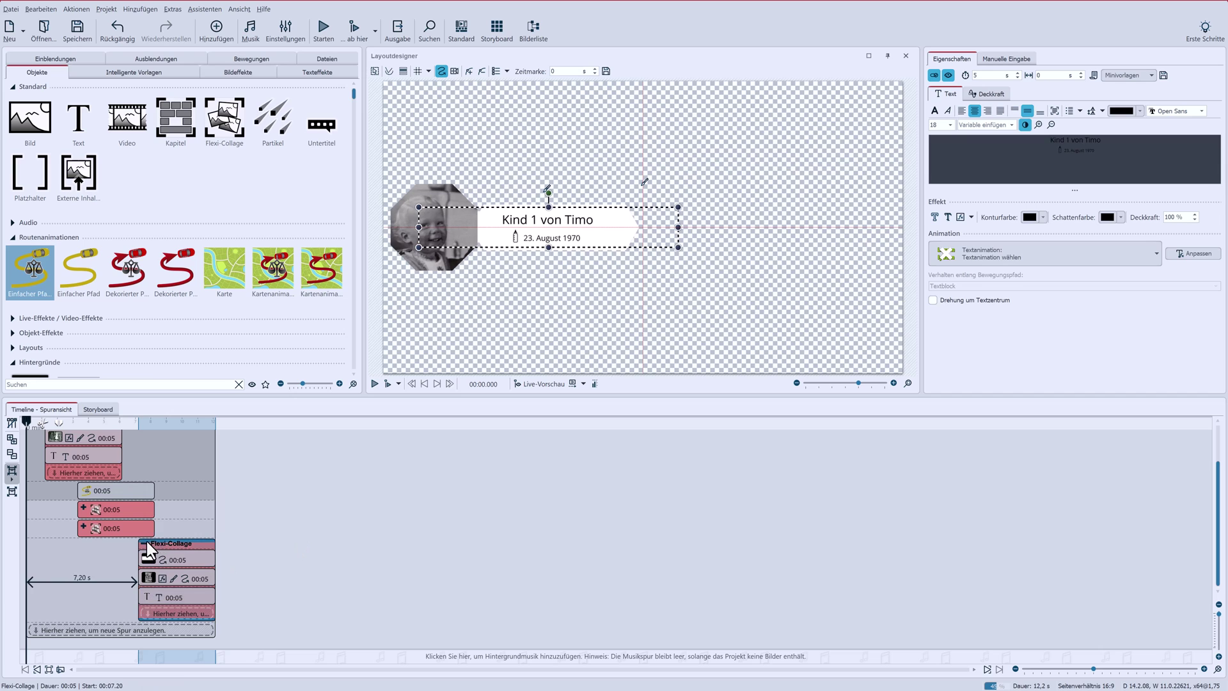
pyautogui.click(143, 543)
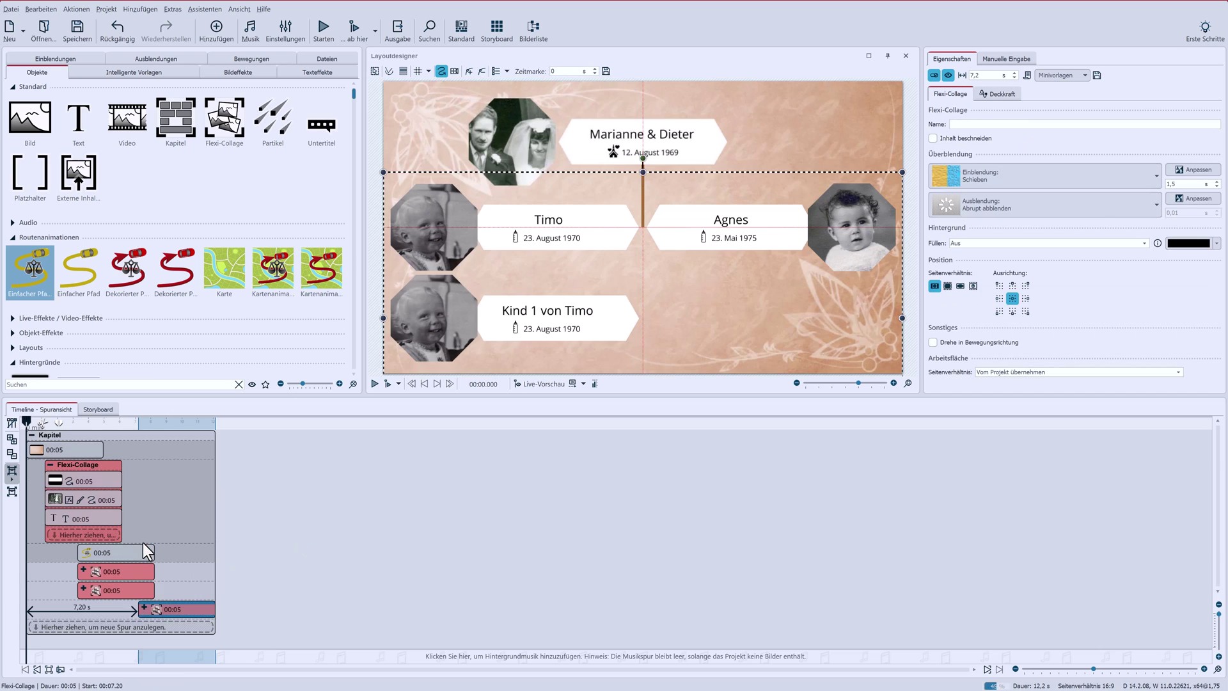
# Step: Duplicate the right child's collage below the original at 7.2 s and relabel it "Kind 2 von" plus the left child's name
pyautogui.click(115, 587)
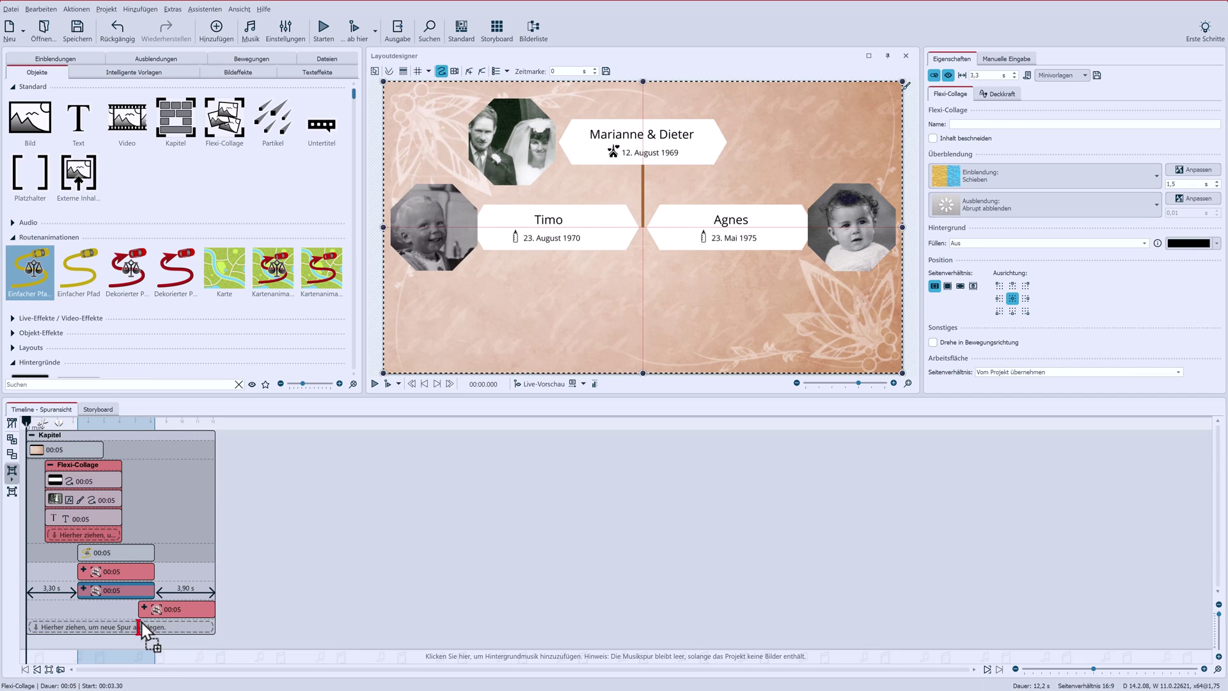
pyautogui.moveTo(142, 623); pyautogui.dragTo(143, 624)
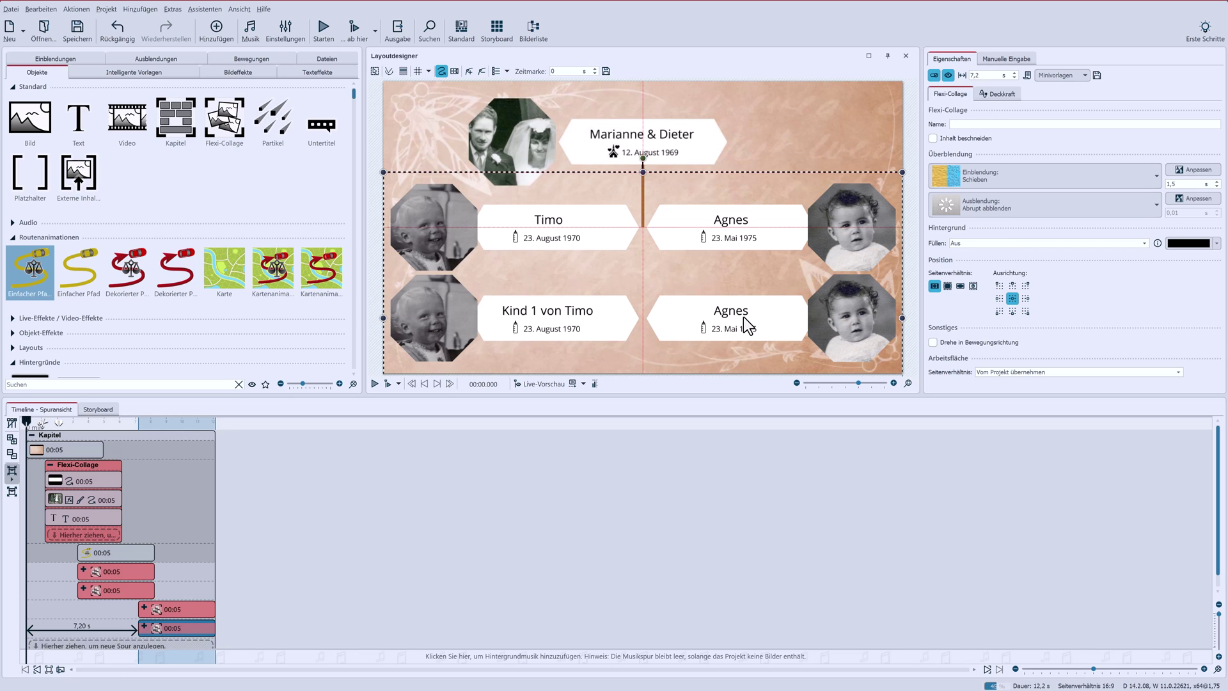
pyautogui.click(143, 625)
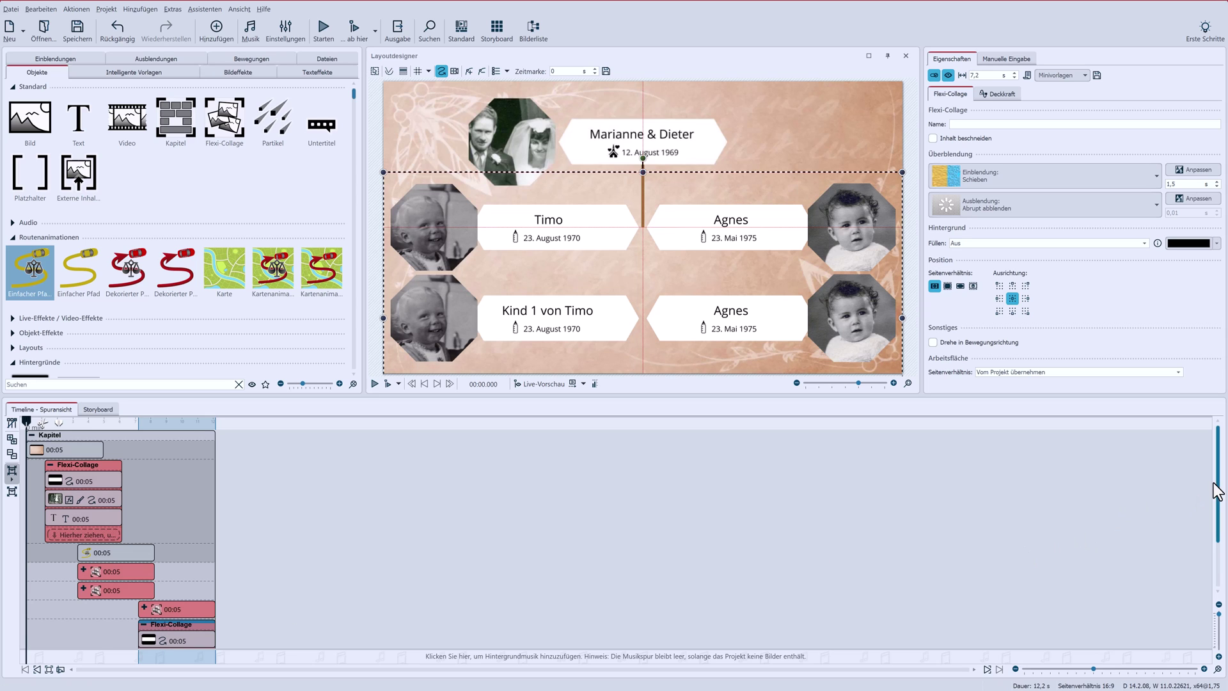
pyautogui.moveTo(1218, 490); pyautogui.dragTo(1218, 537)
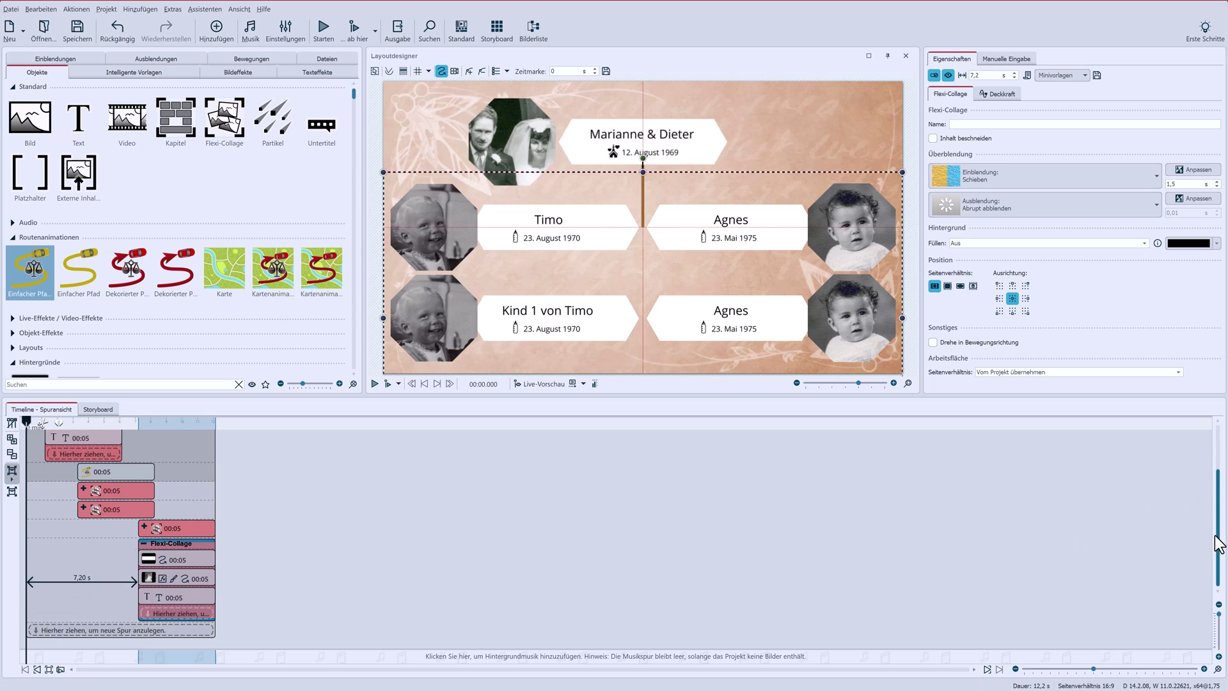
pyautogui.click(204, 595)
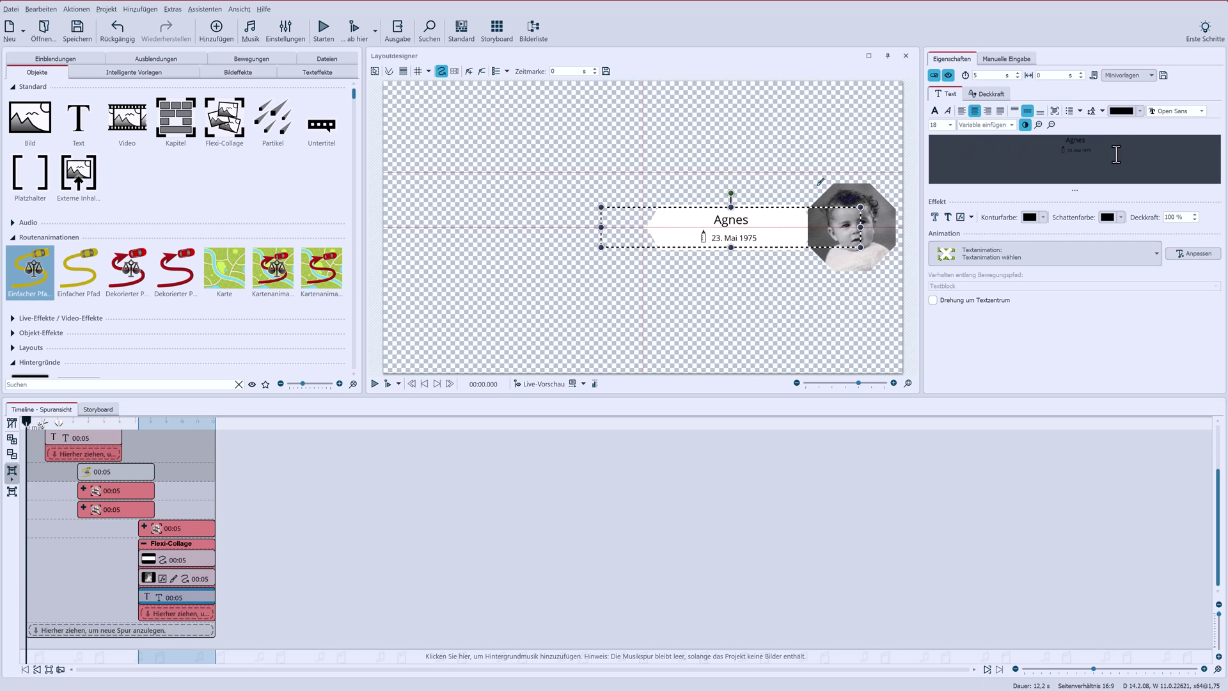
pyautogui.moveTo(1095, 140); pyautogui.dragTo(1046, 137)
pyautogui.write('Kind 2 von Timo')
pyautogui.click(141, 543)
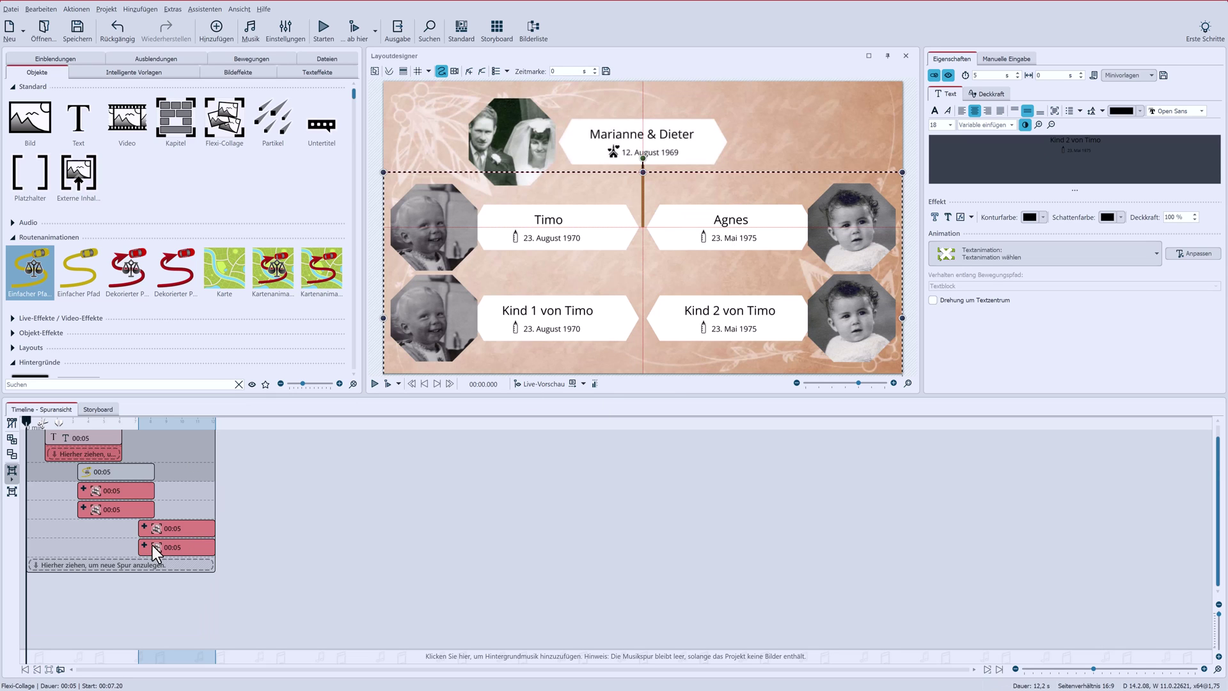
# Step: Duplicate the brown connecting path at 7.2 s and run it vertically from the left child's plate to the first grandchild's plate
pyautogui.click(102, 473)
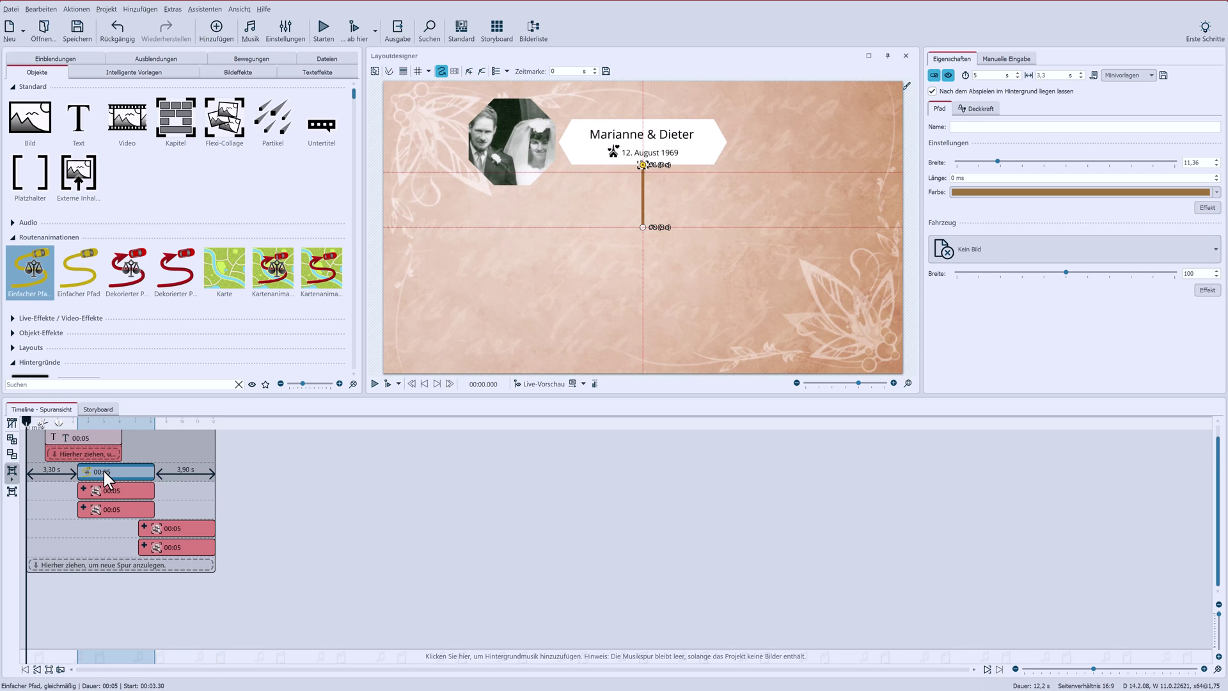
pyautogui.moveTo(104, 470); pyautogui.dragTo(142, 522)
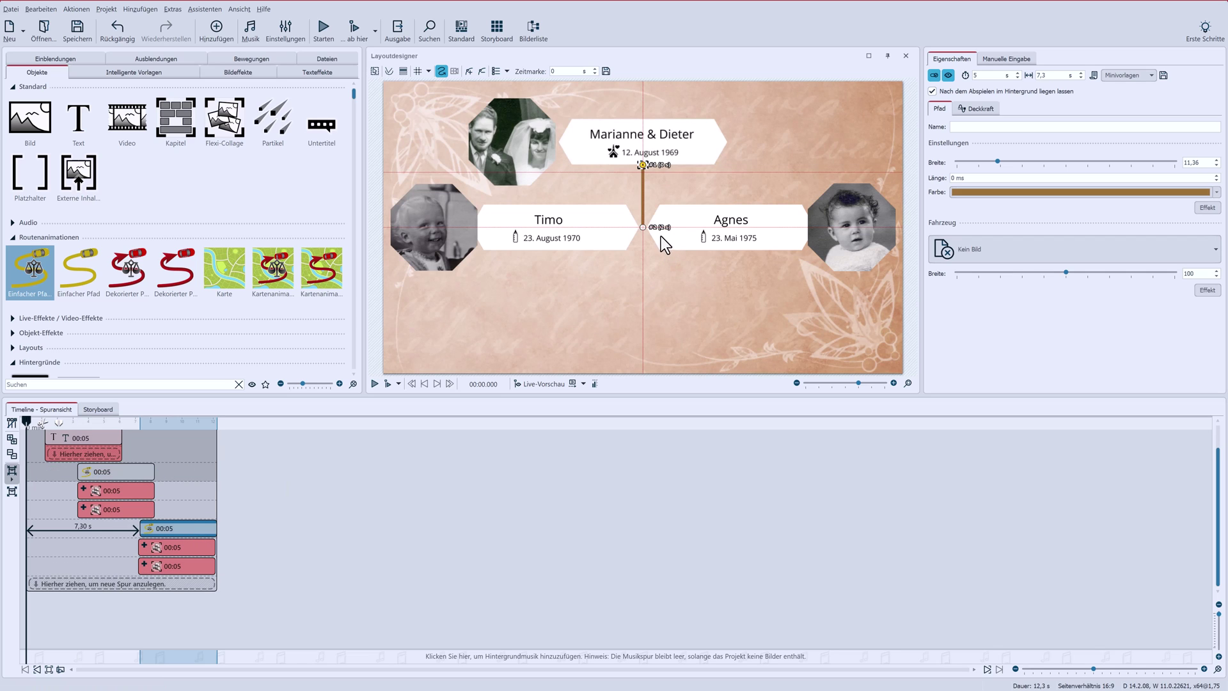
pyautogui.moveTo(642, 165); pyautogui.dragTo(552, 251)
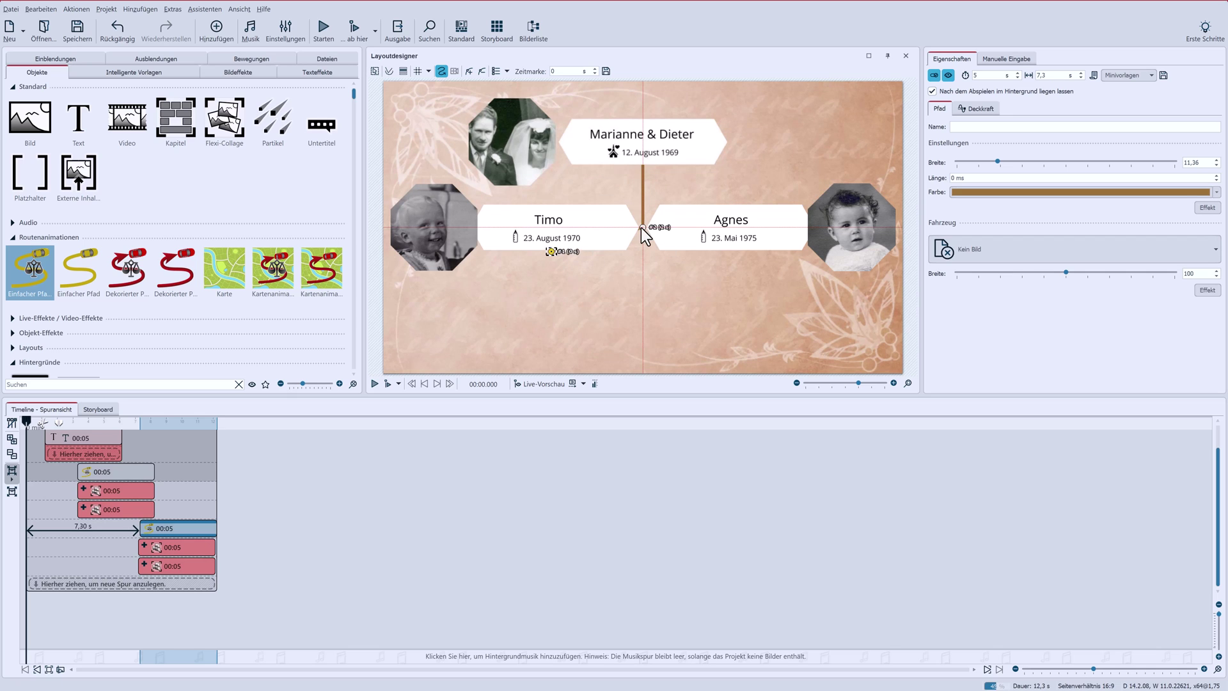
pyautogui.moveTo(642, 228); pyautogui.dragTo(550, 309)
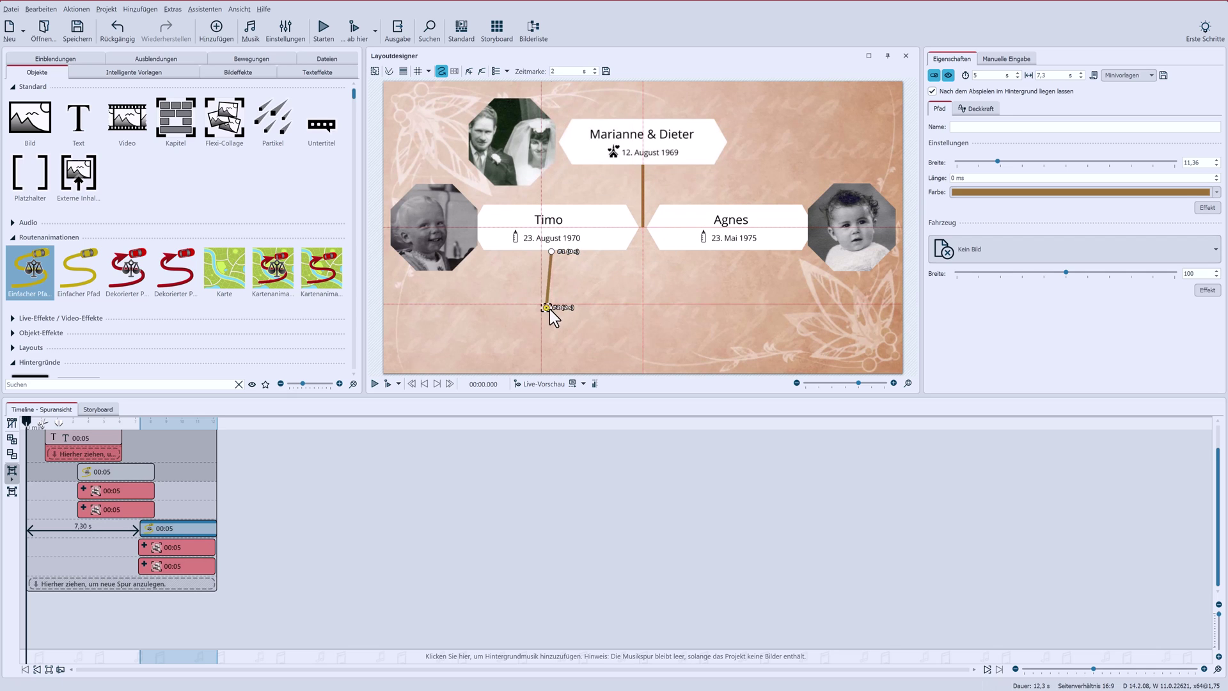
pyautogui.moveTo(190, 531); pyautogui.dragTo(162, 557)
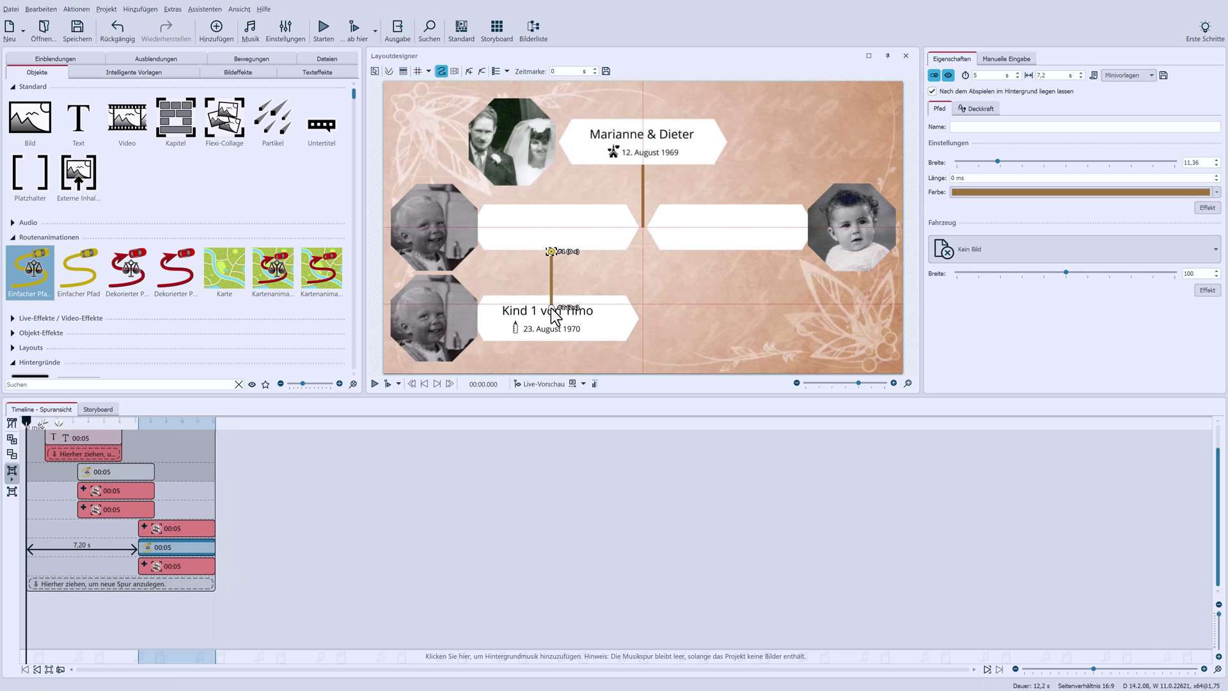
pyautogui.moveTo(554, 305); pyautogui.dragTo(550, 296)
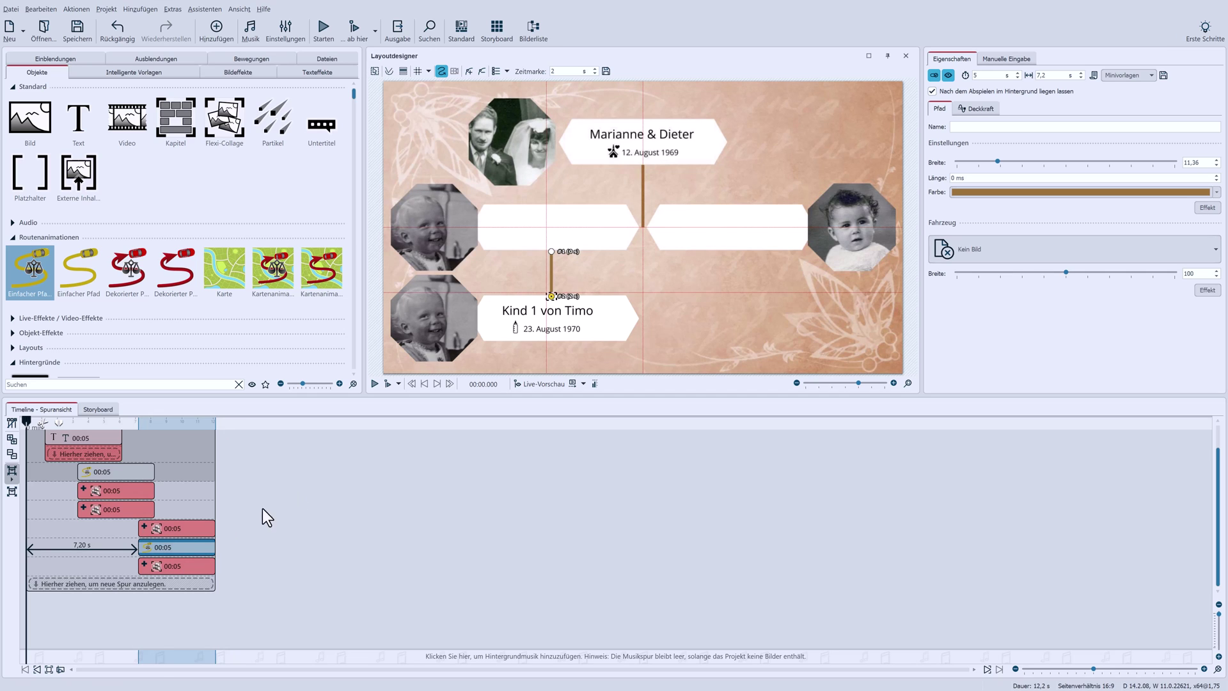
# Step: Duplicate the vertical path onto a new track and reshape it as an angled branch from the line's middle to the second grandchild's plate
pyautogui.moveTo(162, 546)
pyautogui.mouseDown()
pyautogui.moveTo(147, 580)
pyautogui.moveTo(194, 596)
pyautogui.mouseUp()
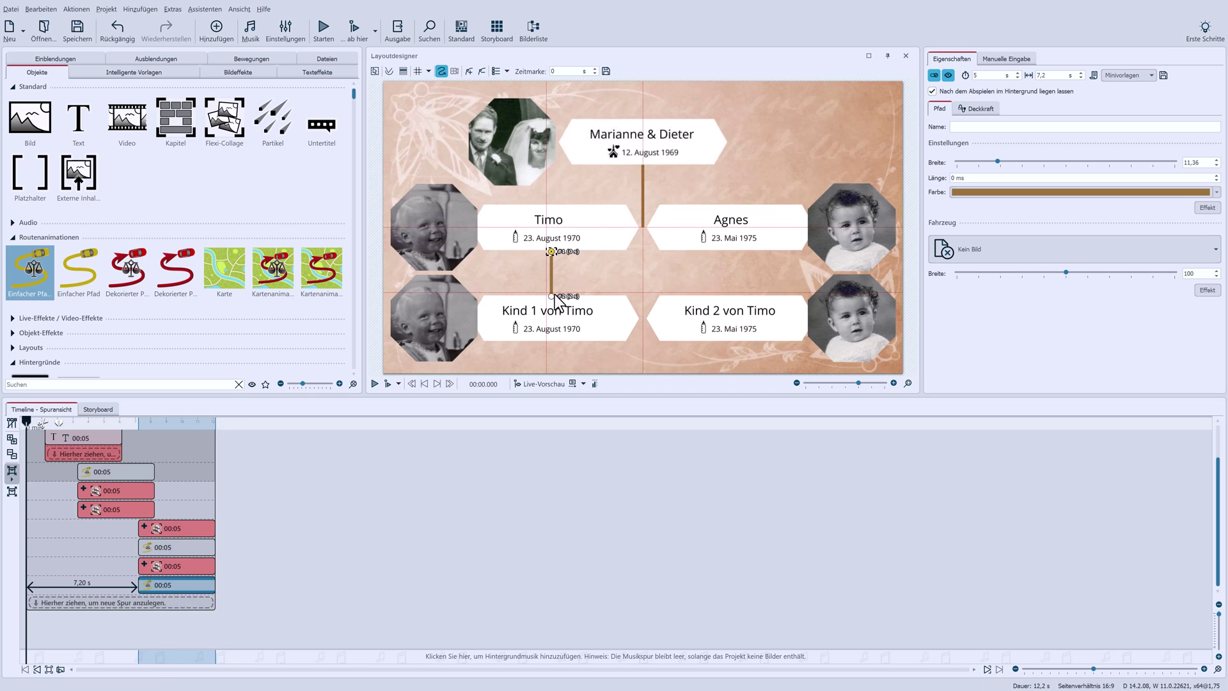
pyautogui.moveTo(551, 251); pyautogui.dragTo(743, 274)
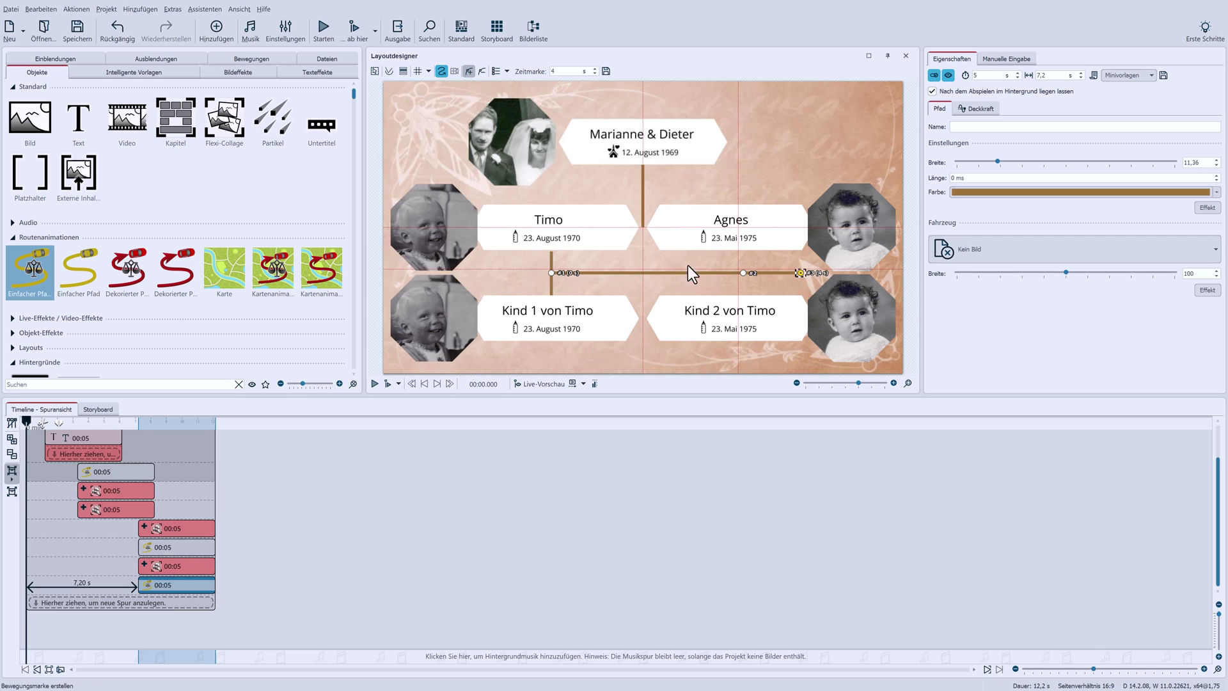
pyautogui.click(770, 286)
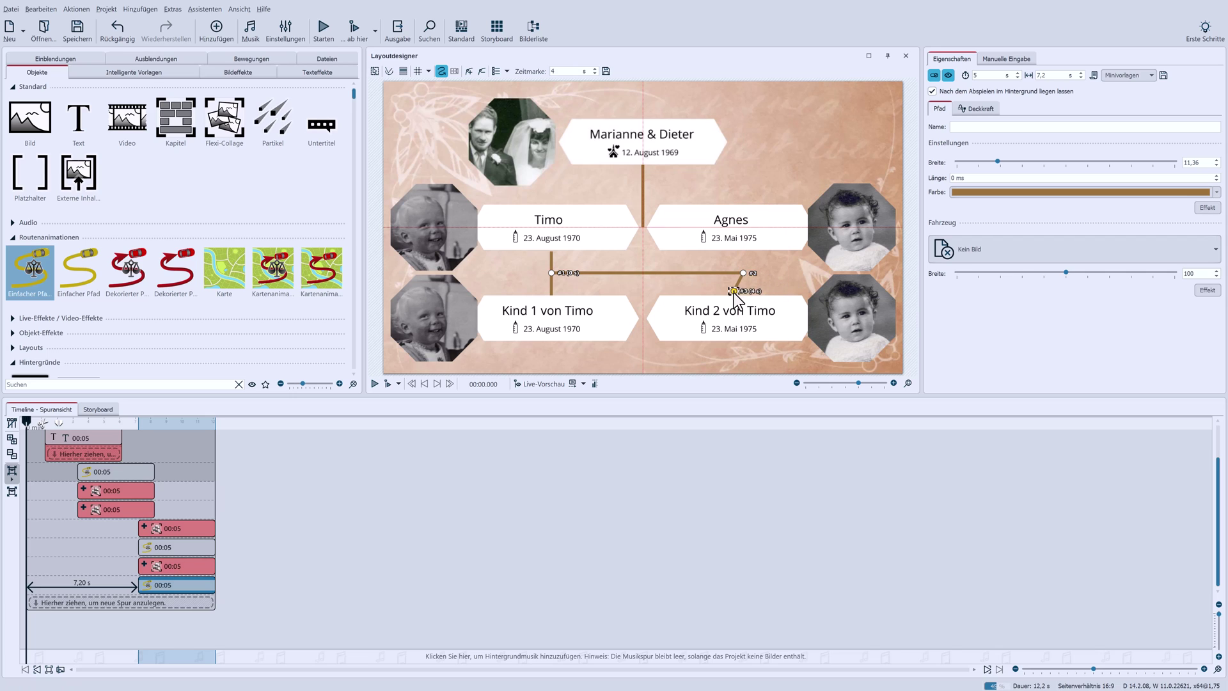
pyautogui.moveTo(734, 293); pyautogui.dragTo(743, 298)
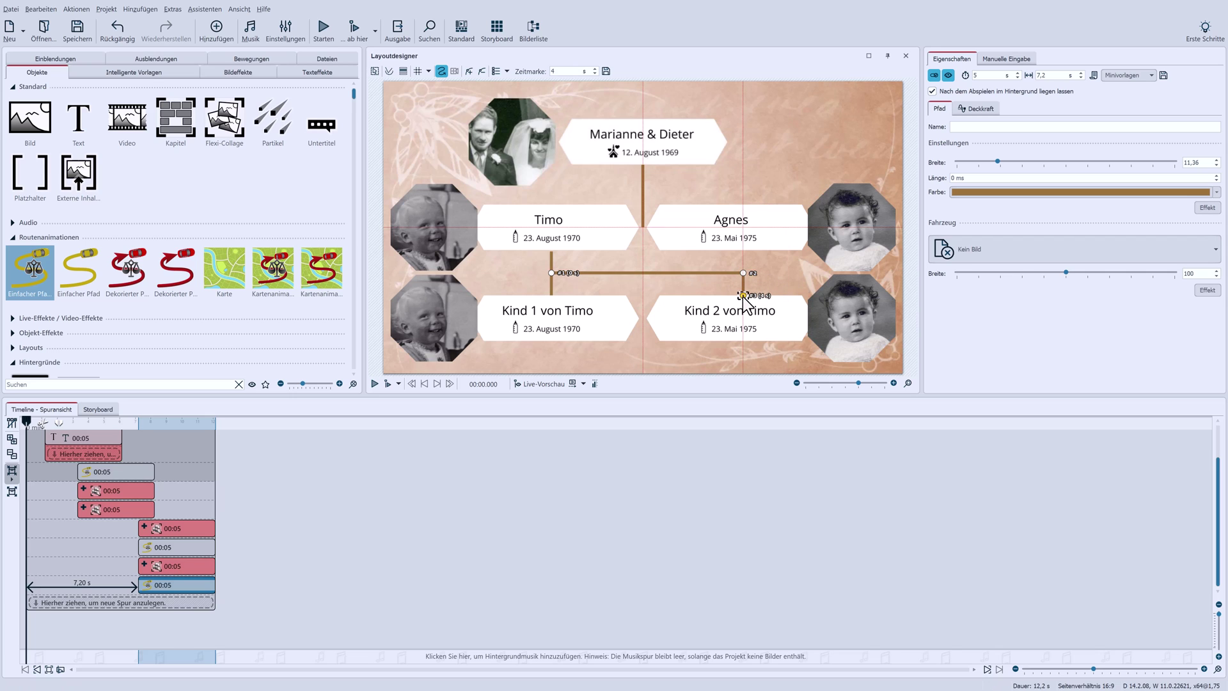
# Step: Set the angled branch path's motion duration to 2 s
pyautogui.rightClick(743, 295)
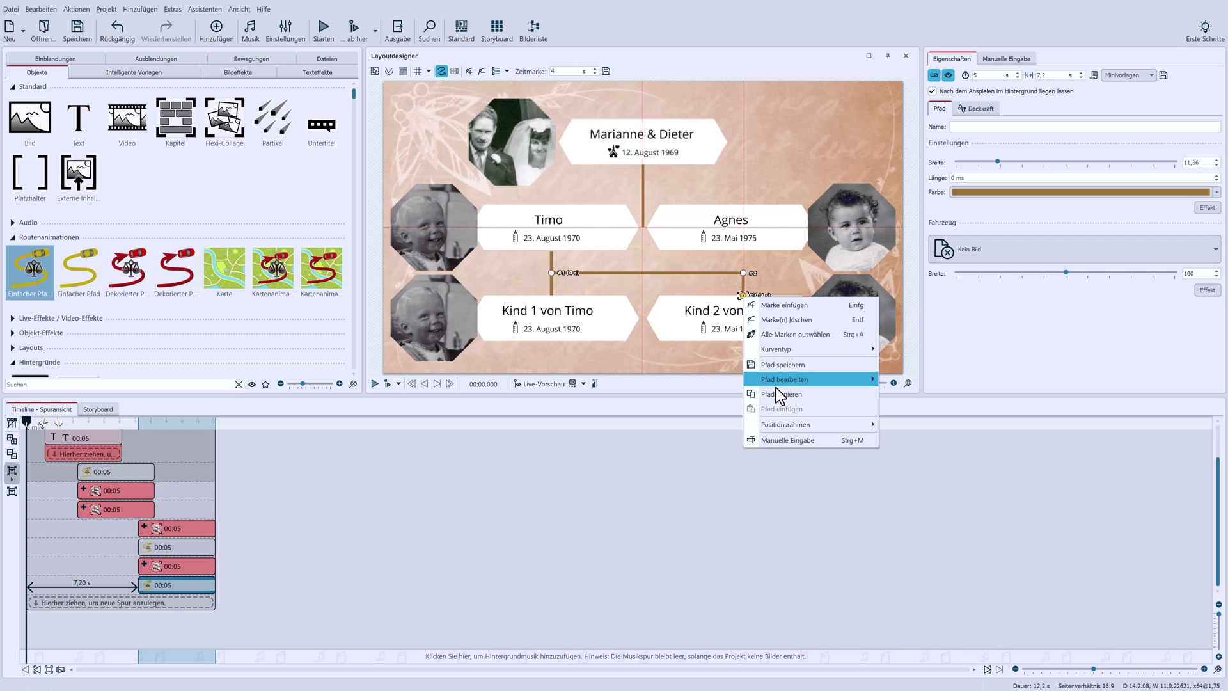
pyautogui.moveTo(825, 380)
pyautogui.click(901, 396)
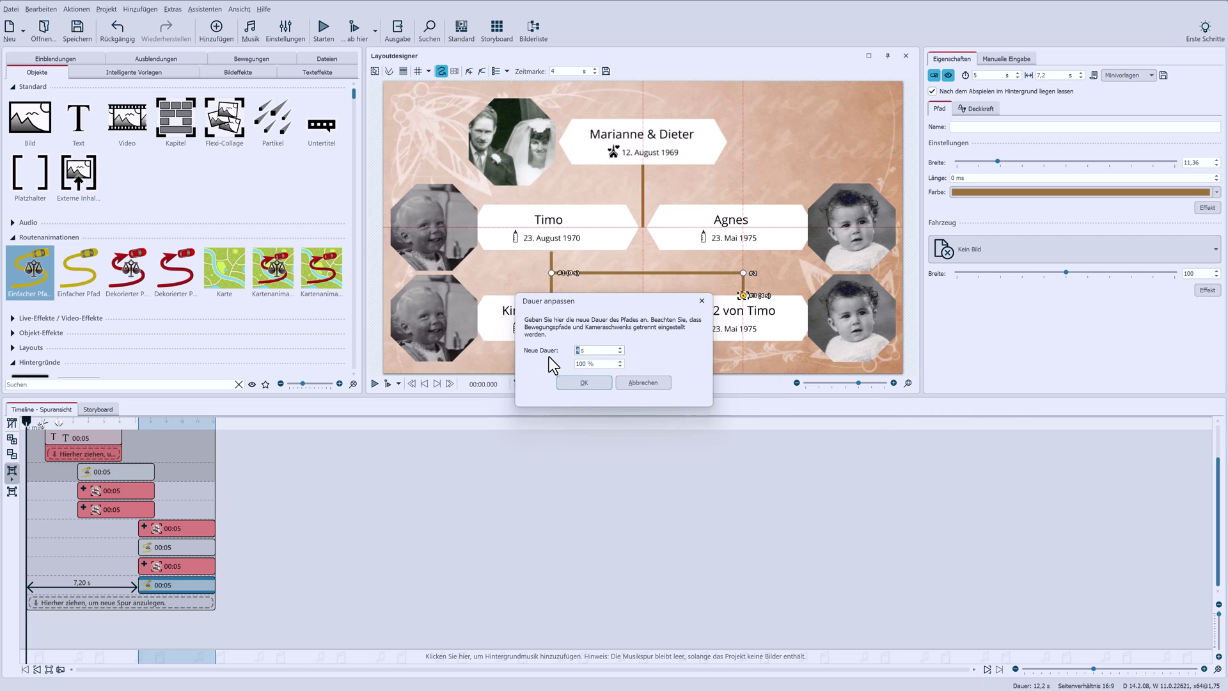
pyautogui.write('2')
pyautogui.press('Return')
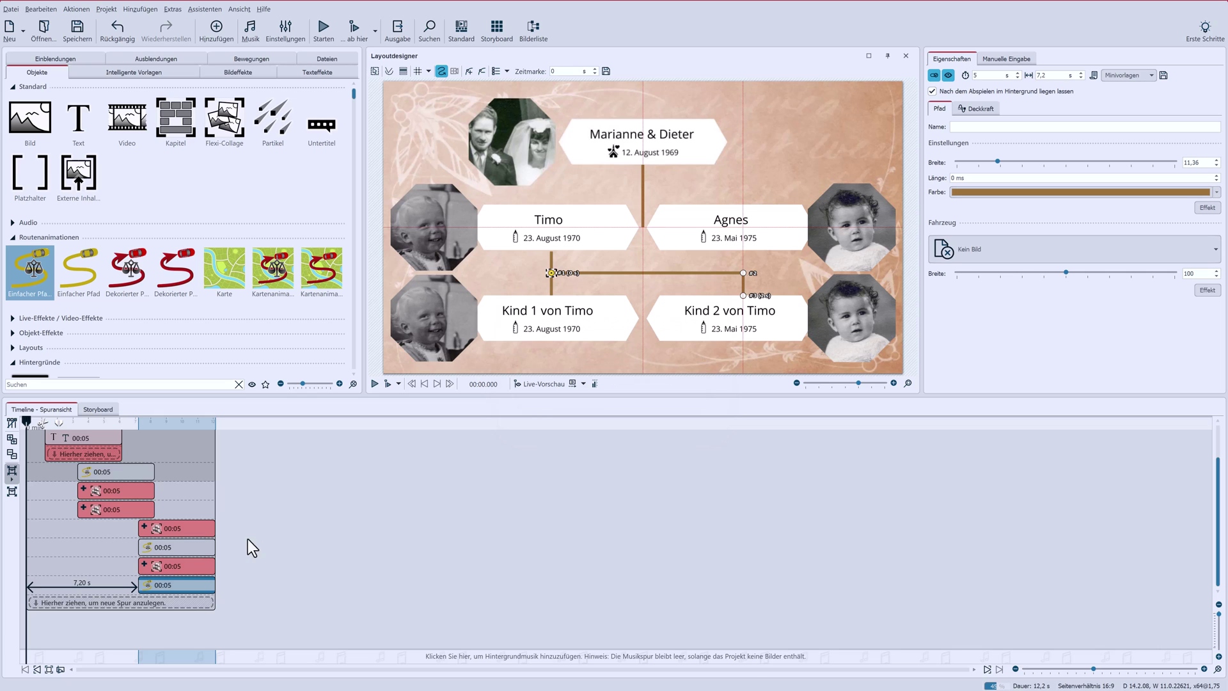
# Step: Reorder the tracks so the vertical path precedes the first grandchild's collage and the branch path precedes the second grandchild's collage
pyautogui.moveTo(144, 546); pyautogui.dragTo(170, 527)
pyautogui.click(164, 566)
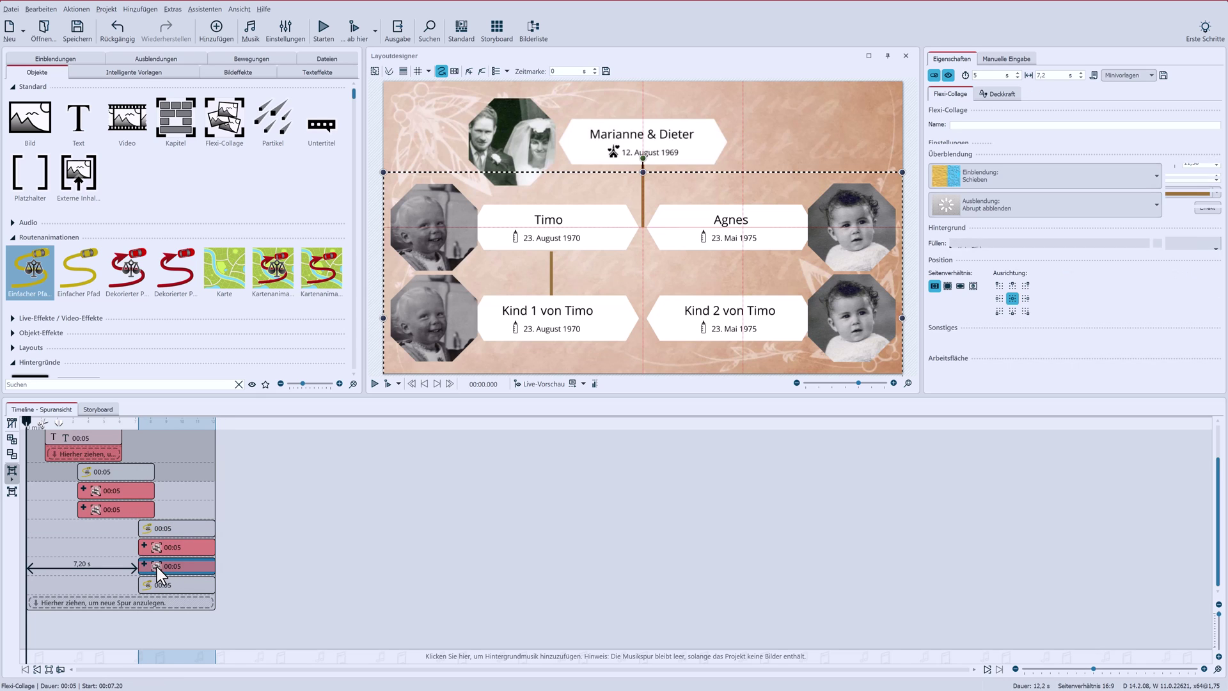
pyautogui.moveTo(158, 586); pyautogui.dragTo(145, 553)
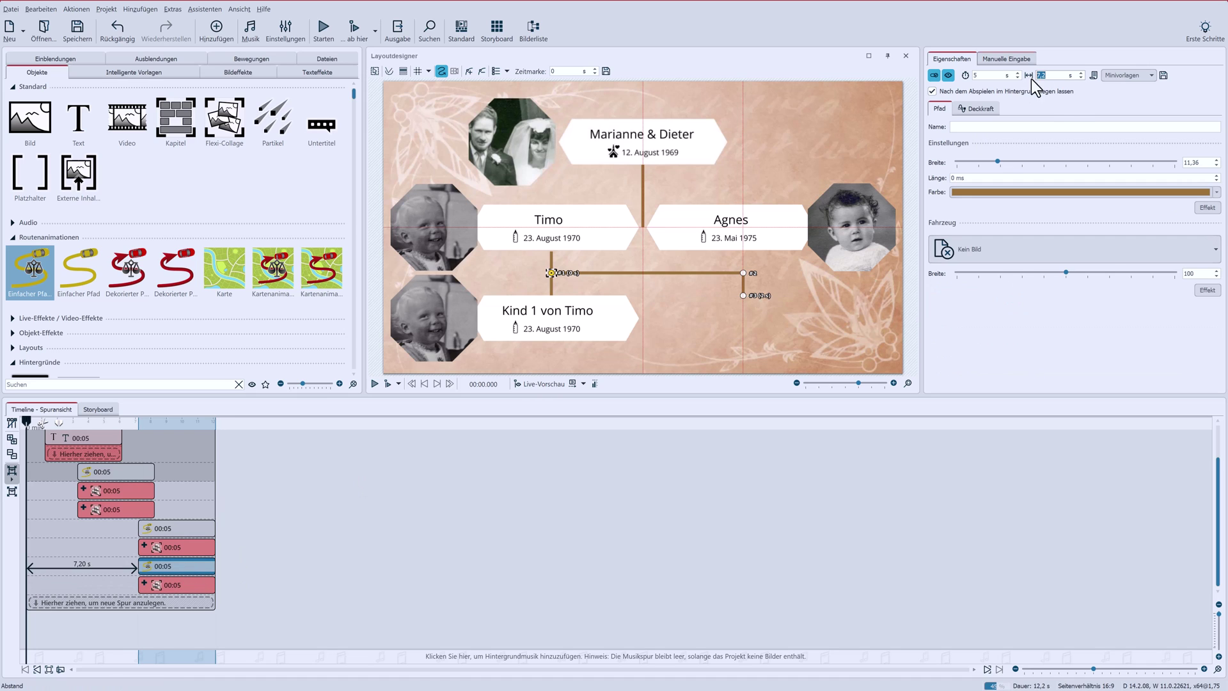
# Step: Set the start distance of the angled branch path and of the second grandchild's collage to 9 s
pyautogui.press('Return')
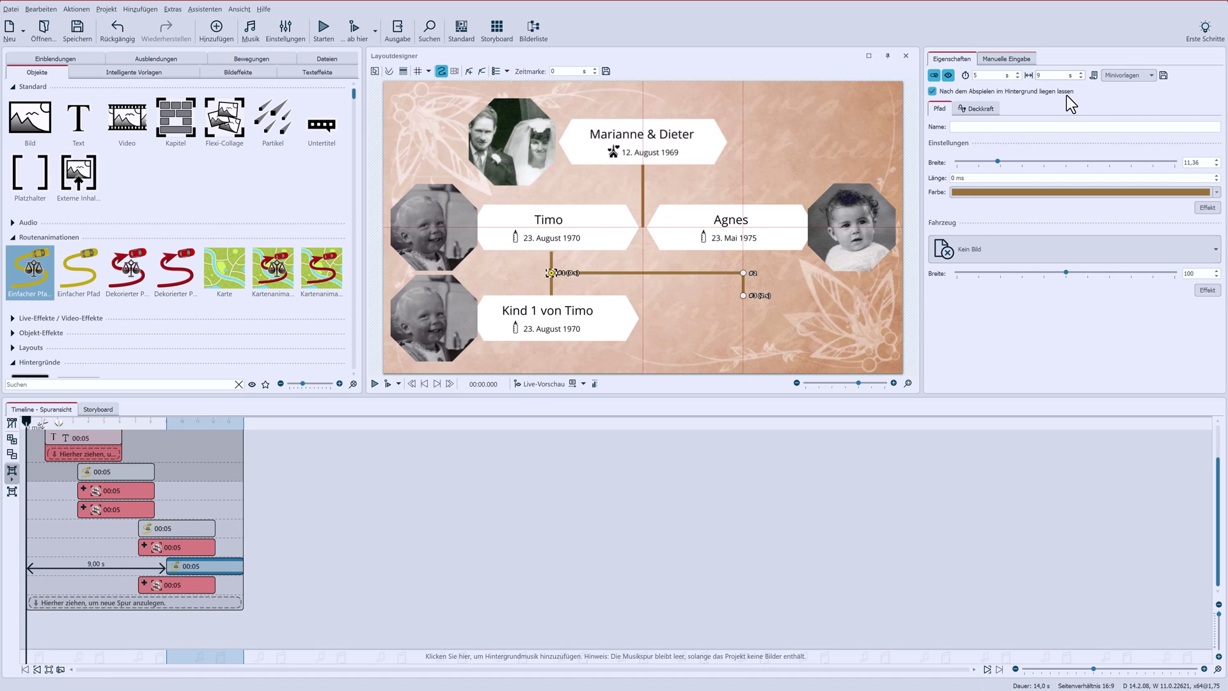
pyautogui.click(170, 585)
pyautogui.doubleClick(982, 75)
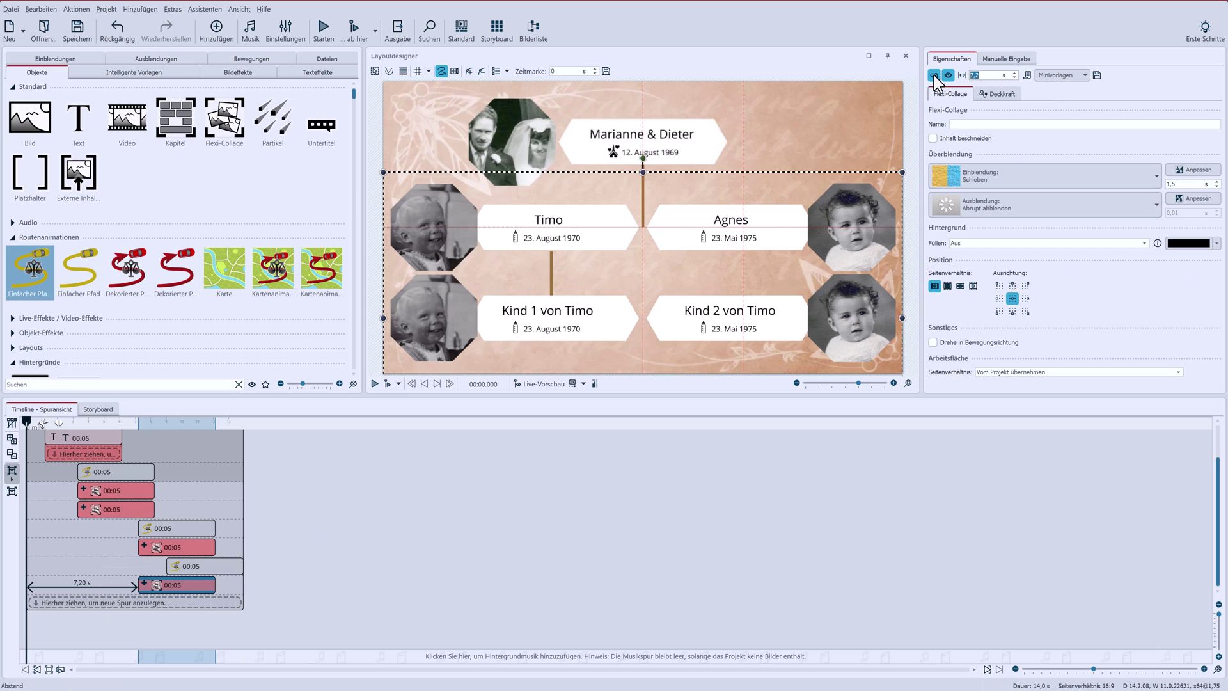
pyautogui.write('9')
pyautogui.press('Return')
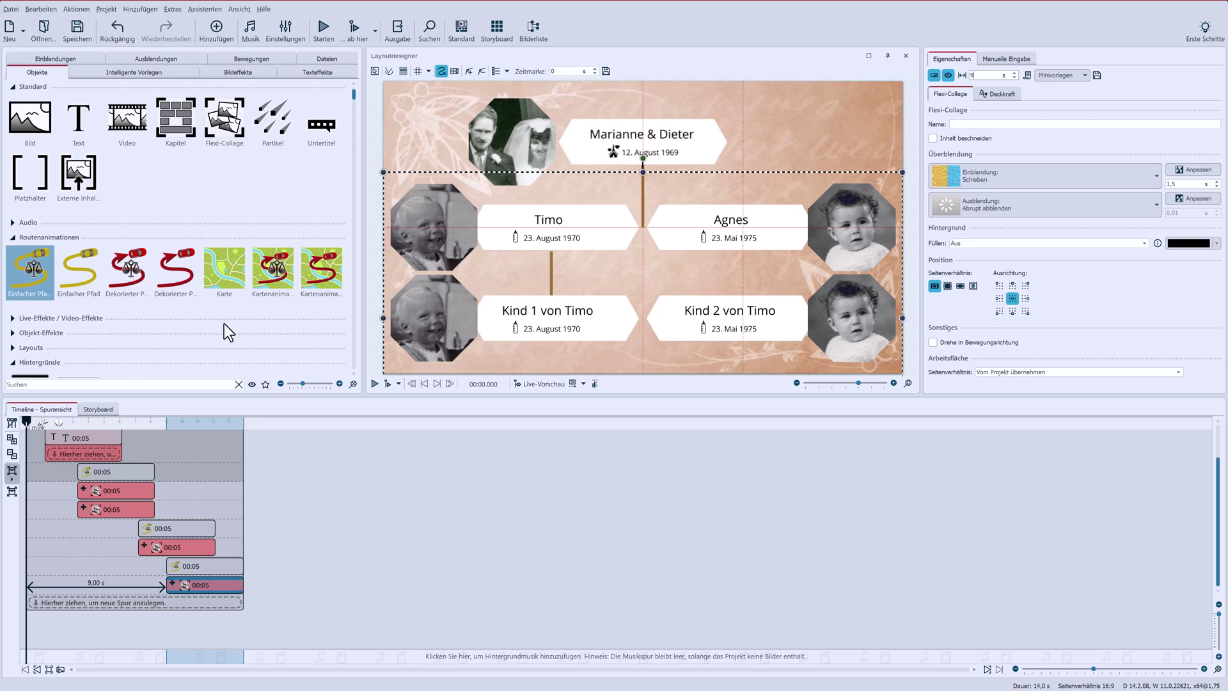
# Step: Apply the shadow effect (Schatten-Effekt) to the family tree's portrait collages and collapse them in the timeline
pyautogui.scroll(-1, 223, 324)
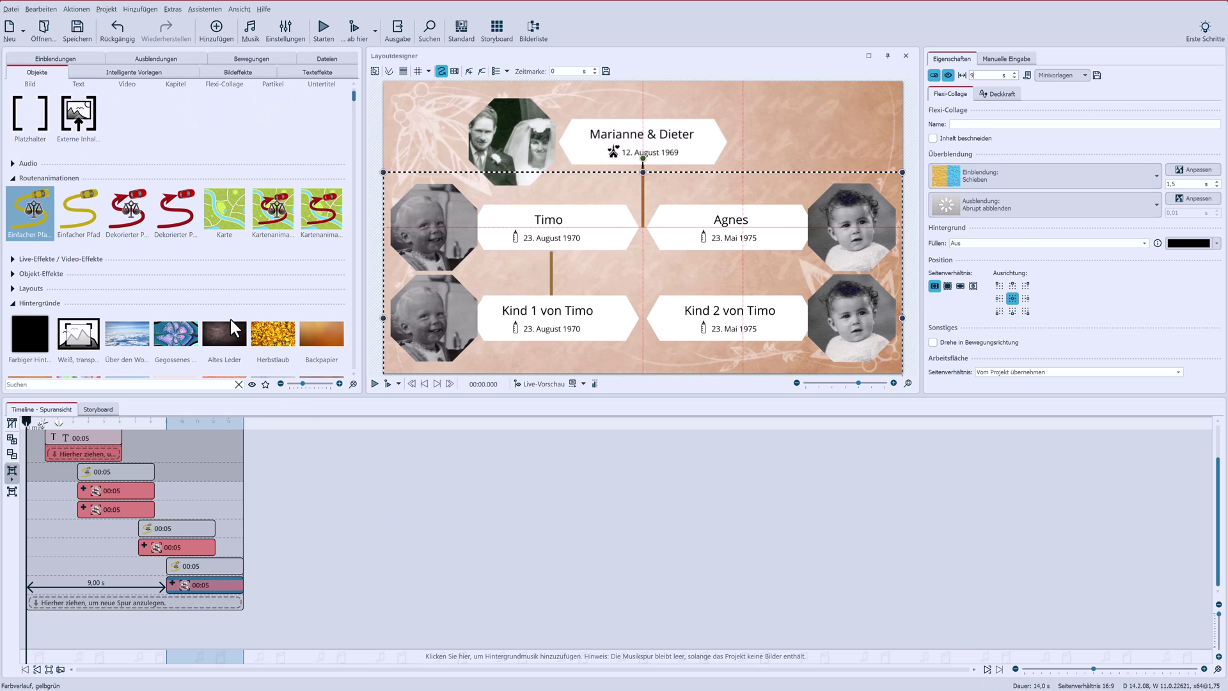
pyautogui.click(14, 259)
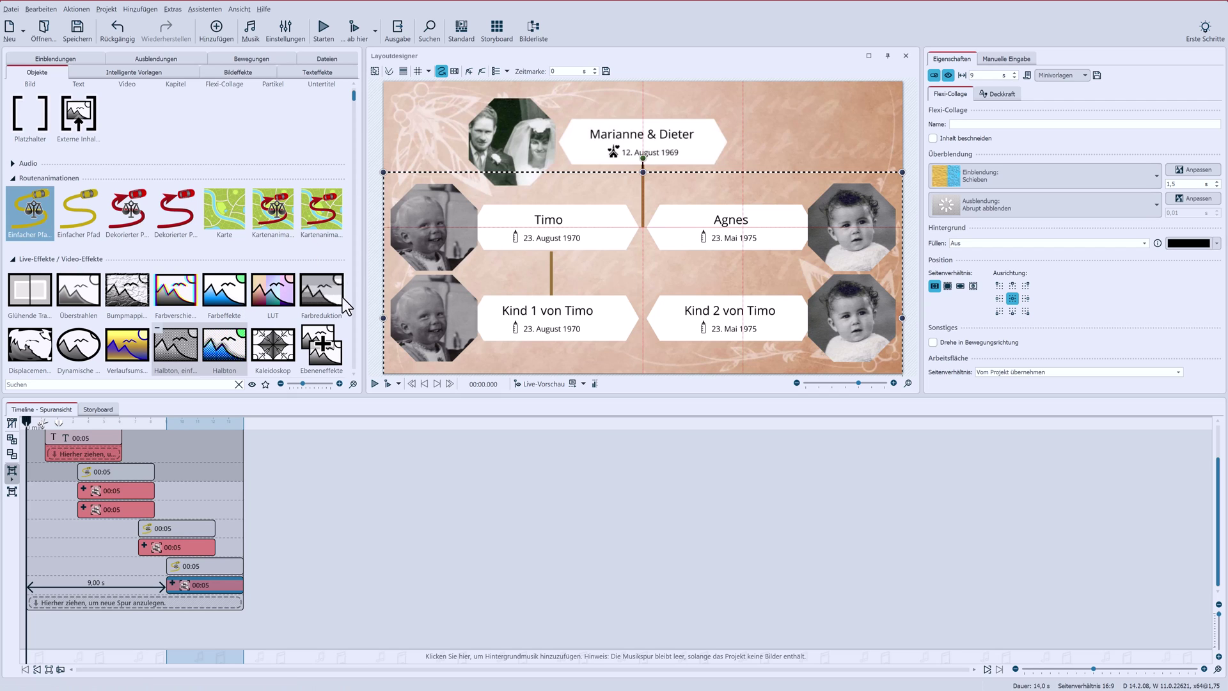
pyautogui.scroll(-2, 344, 305)
pyautogui.scroll(-3, 346, 308)
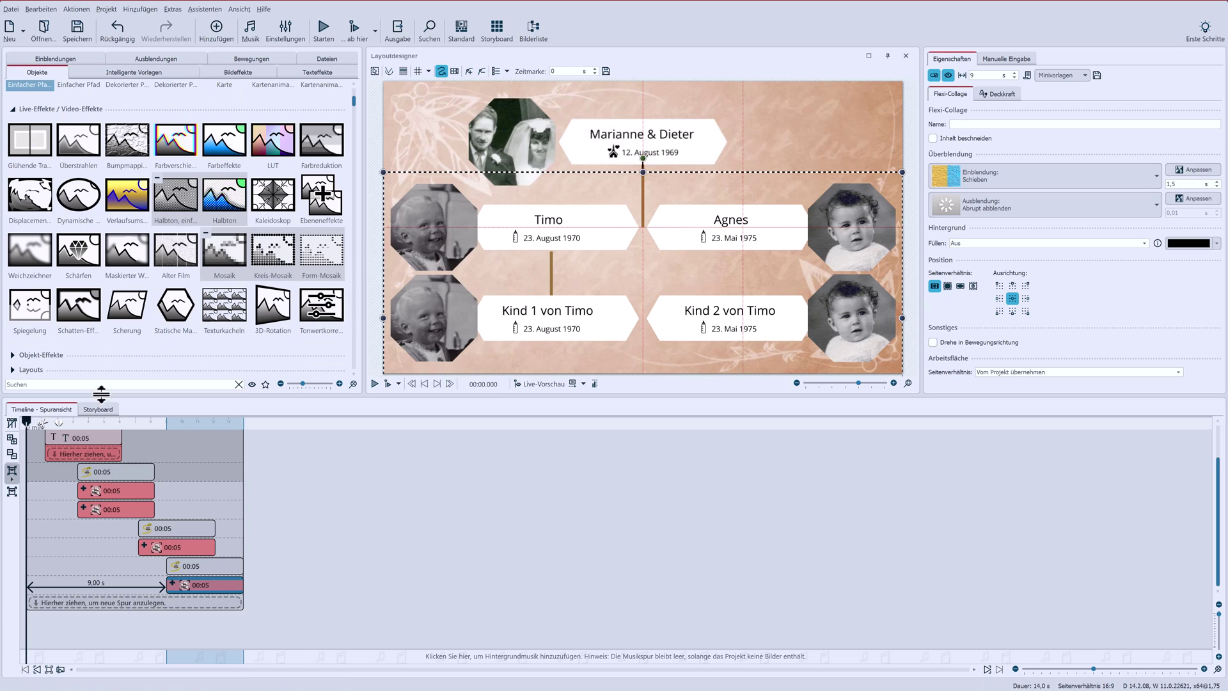
pyautogui.moveTo(78, 307); pyautogui.dragTo(200, 591)
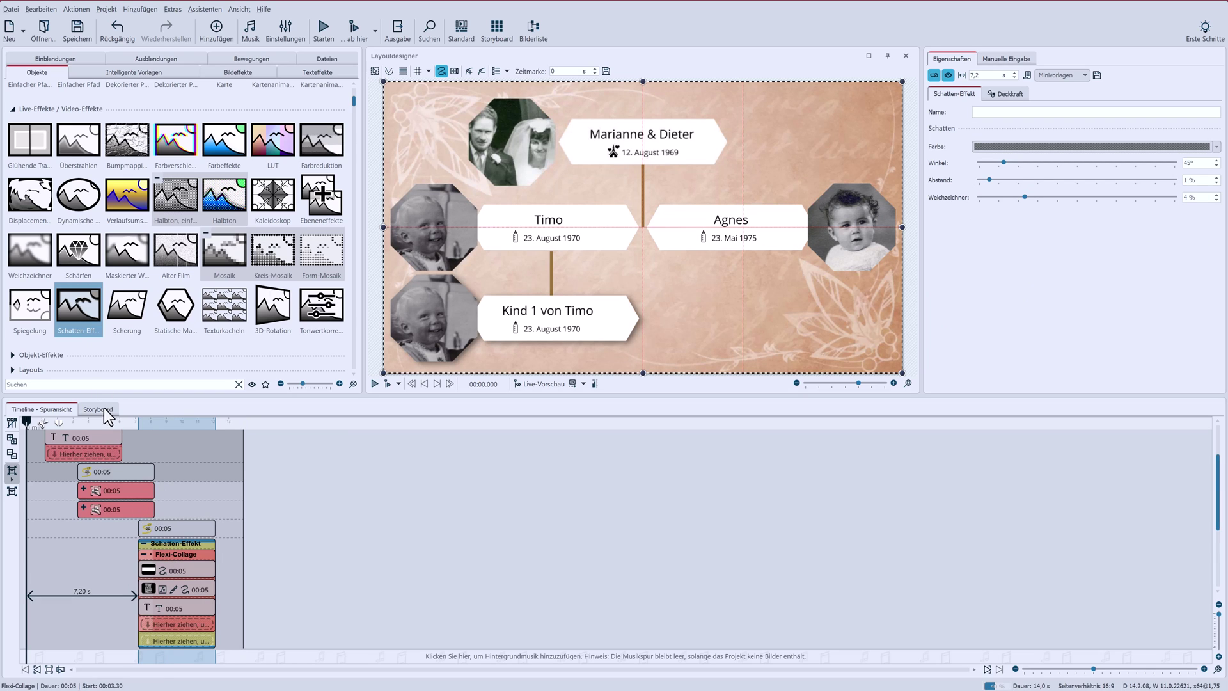
pyautogui.moveTo(78, 308); pyautogui.dragTo(120, 493)
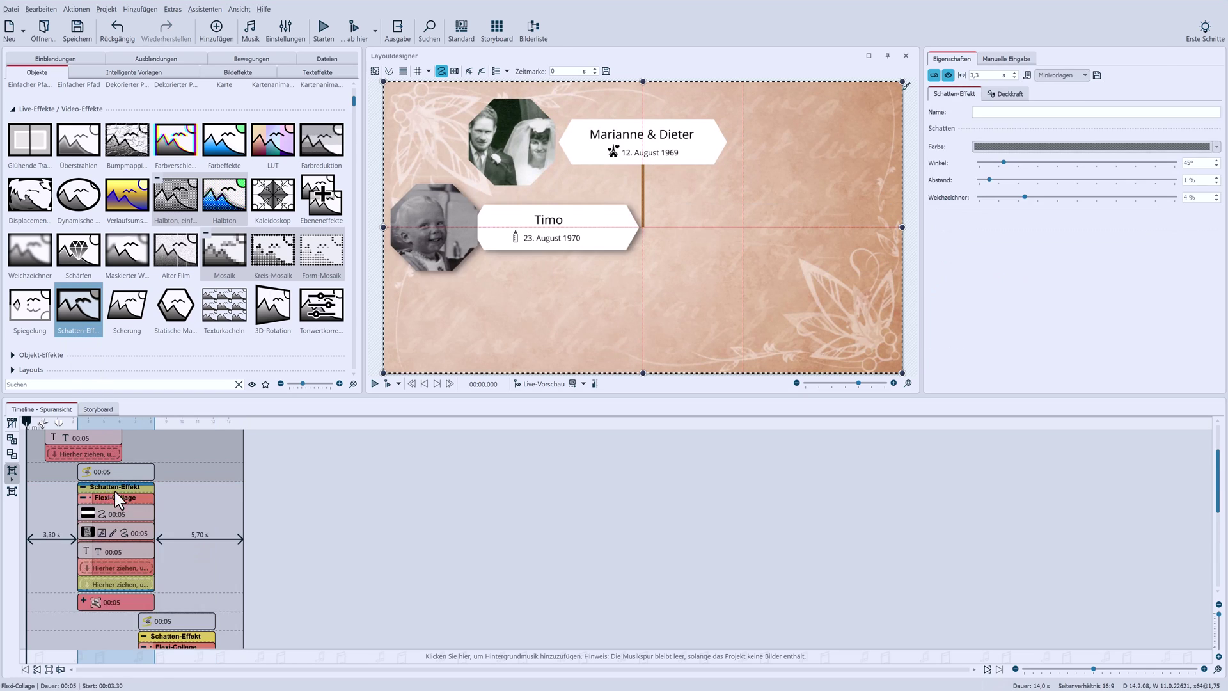
pyautogui.click(82, 486)
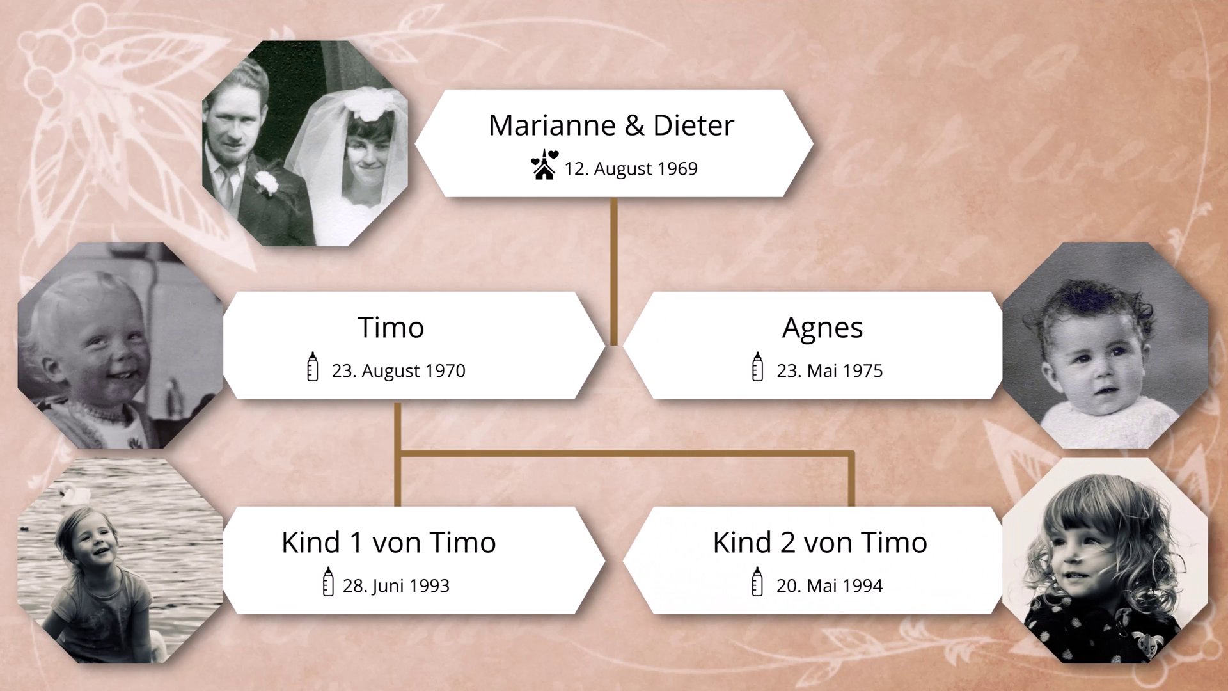
pyautogui.press('Escape')
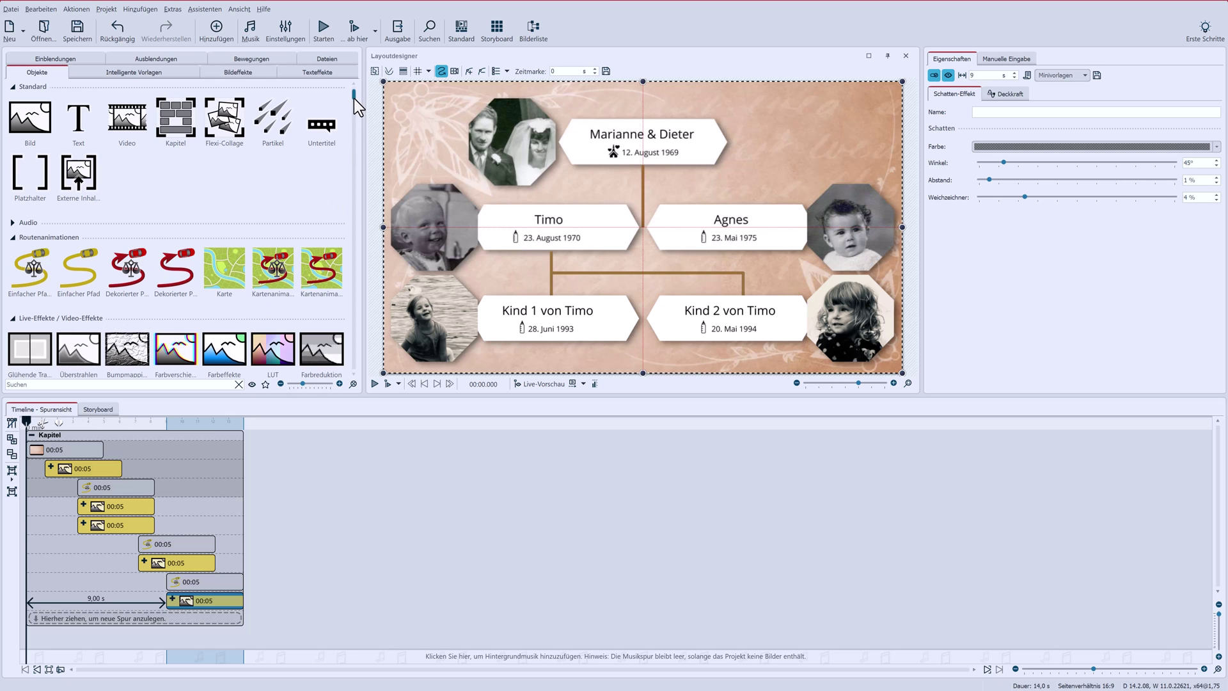
# Step: Add the Floral background after the family tree chapter and wrap it in its own chapter
pyautogui.moveTo(354, 98); pyautogui.dragTo(351, 115)
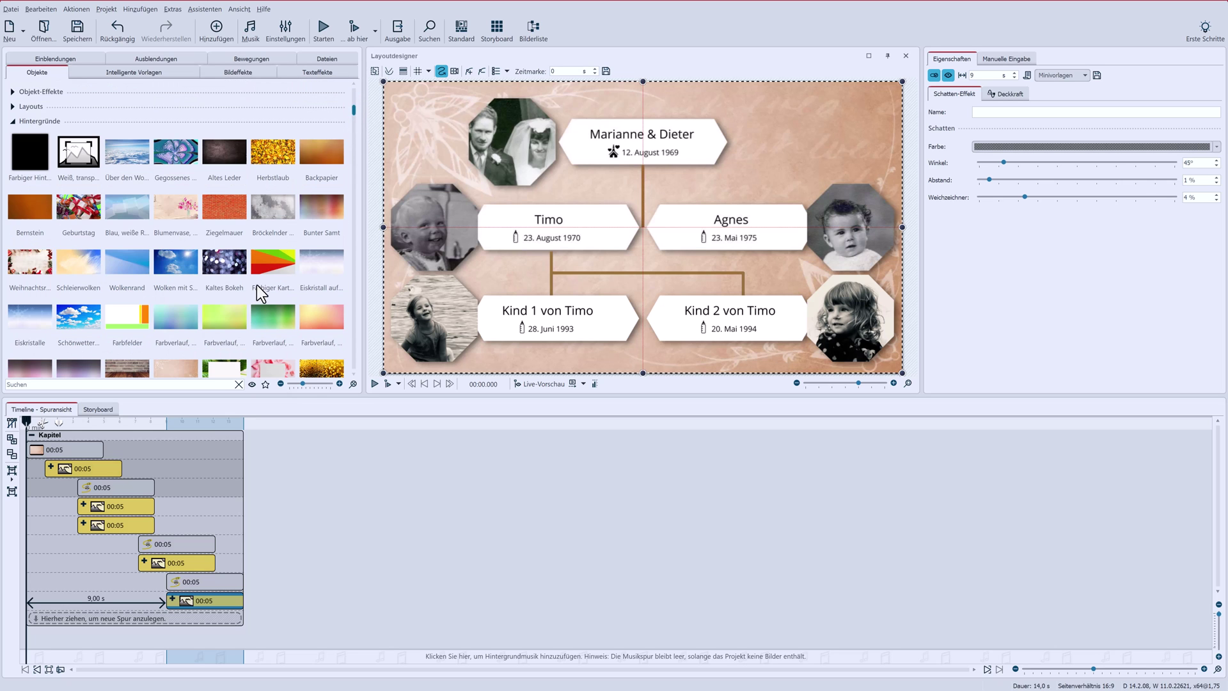
pyautogui.moveTo(178, 344); pyautogui.dragTo(264, 447)
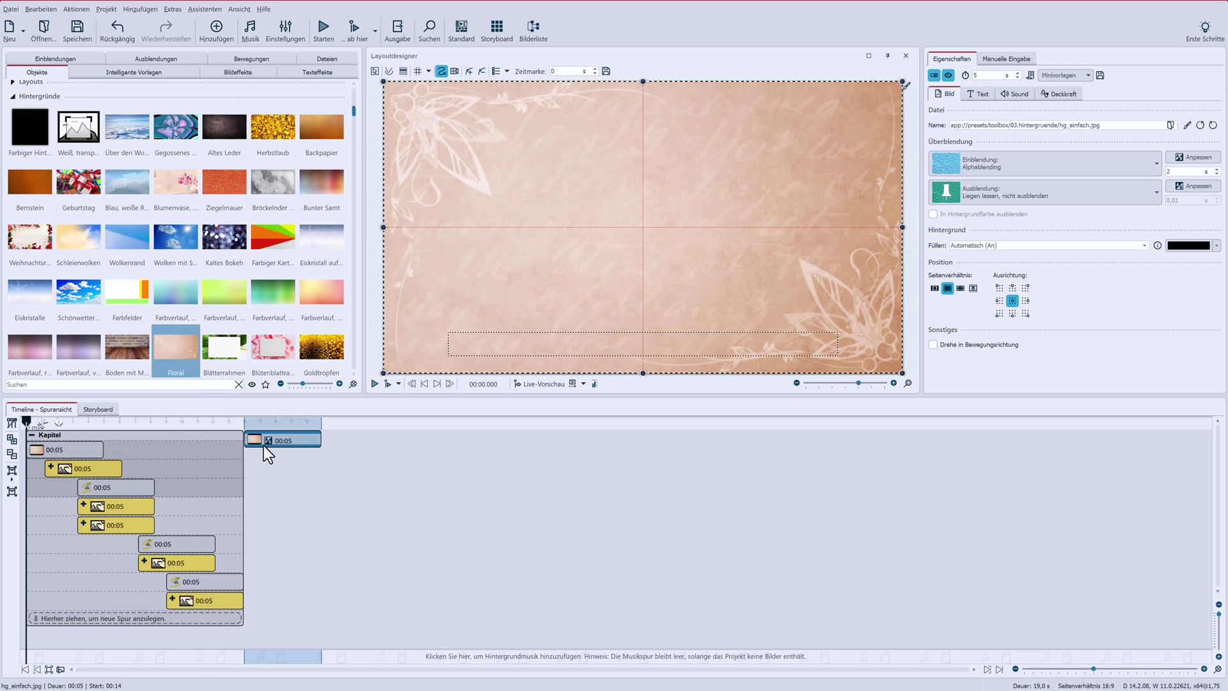
pyautogui.click(13, 471)
pyautogui.click(37, 473)
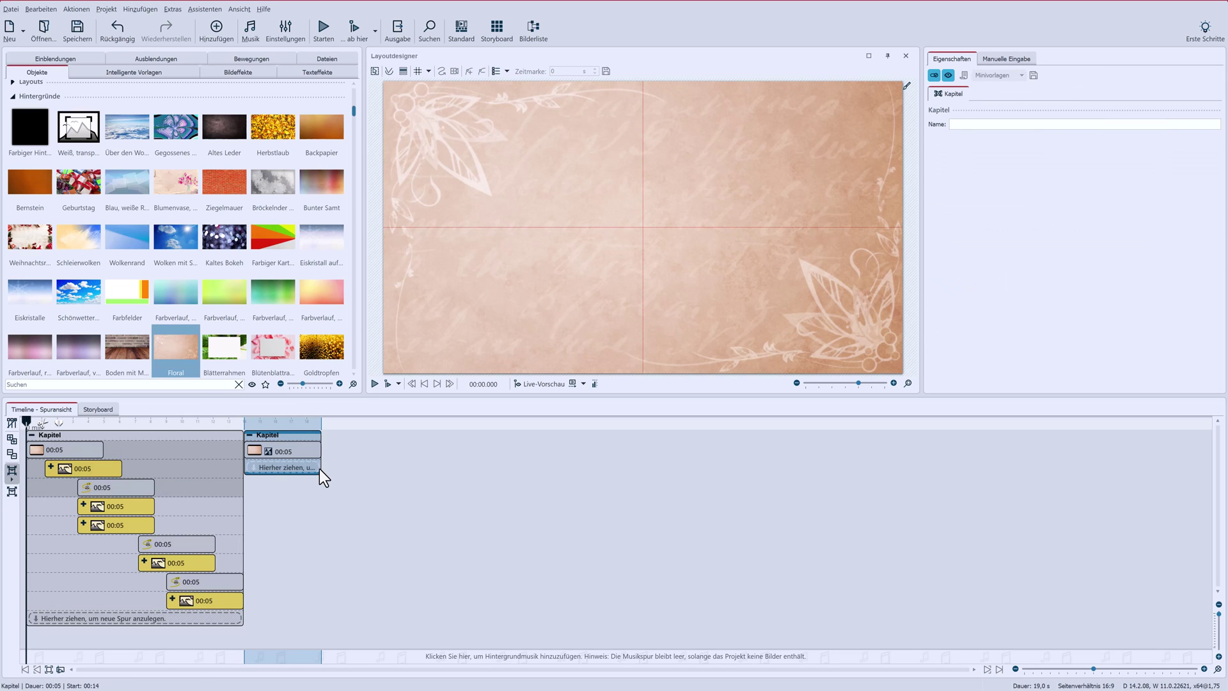
# Step: Insert the two grandchildren photos in succession on a new track of the second chapter, starting at 1.8 s
pyautogui.click(325, 60)
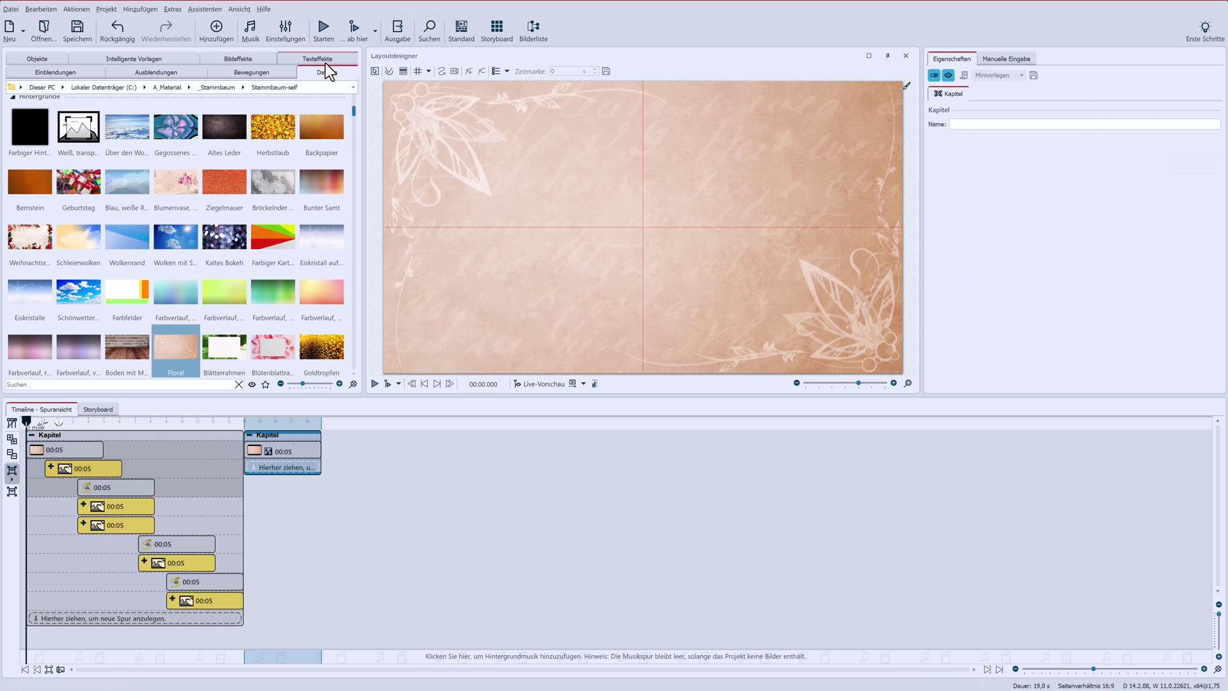
pyautogui.moveTo(236, 113); pyautogui.dragTo(276, 463)
pyautogui.moveTo(306, 113)
pyautogui.mouseDown()
pyautogui.moveTo(347, 507)
pyautogui.moveTo(343, 468)
pyautogui.mouseUp()
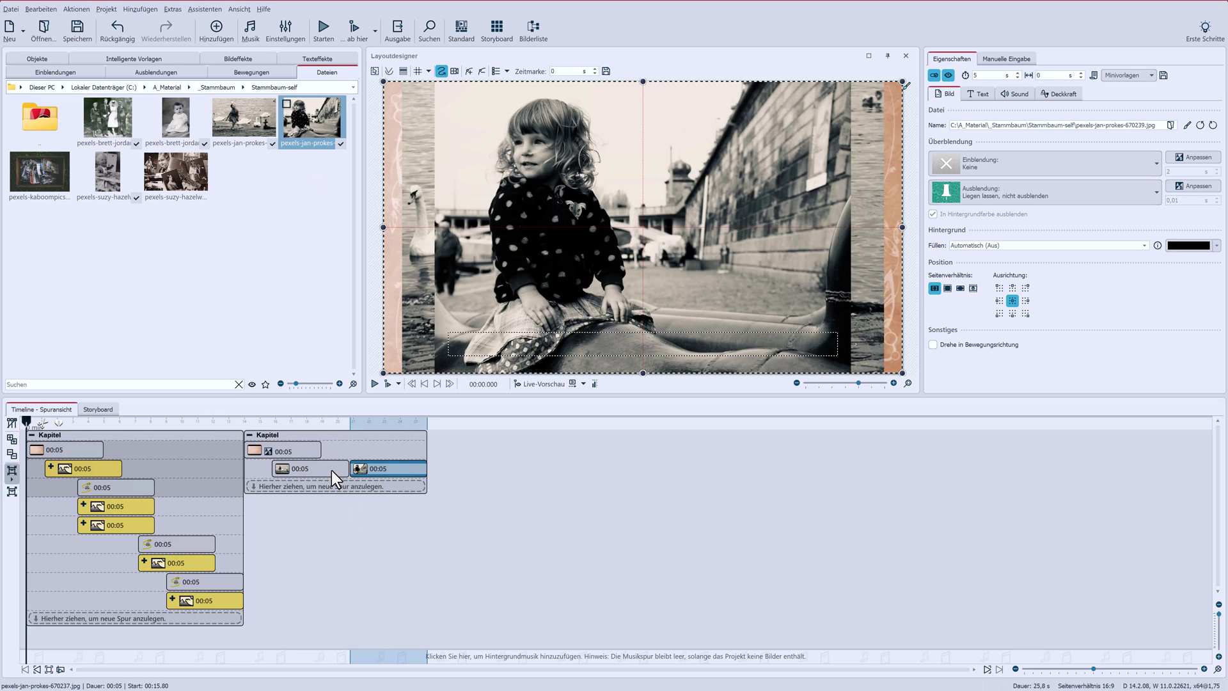
# Step: Apply the Antiker Fotorand frame with shadow to both grandchildren photos
pyautogui.keyDown('ctrl'); pyautogui.click(332, 470); pyautogui.keyUp('ctrl')
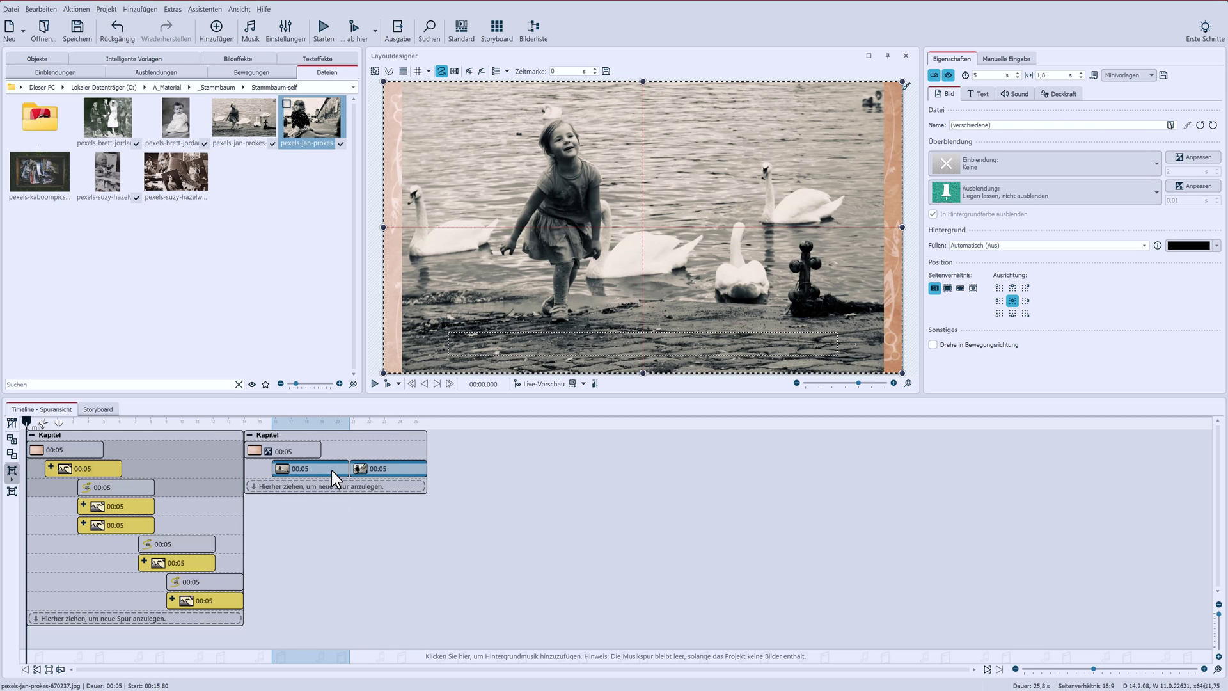
pyautogui.click(229, 57)
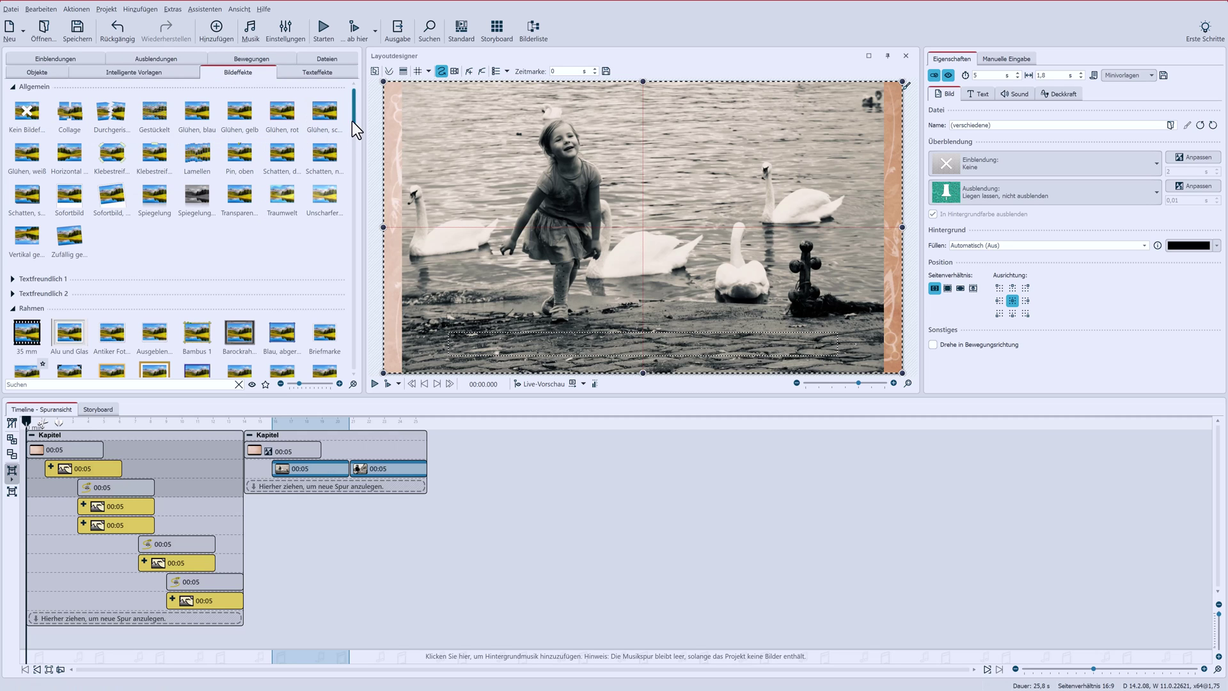
pyautogui.doubleClick(114, 334)
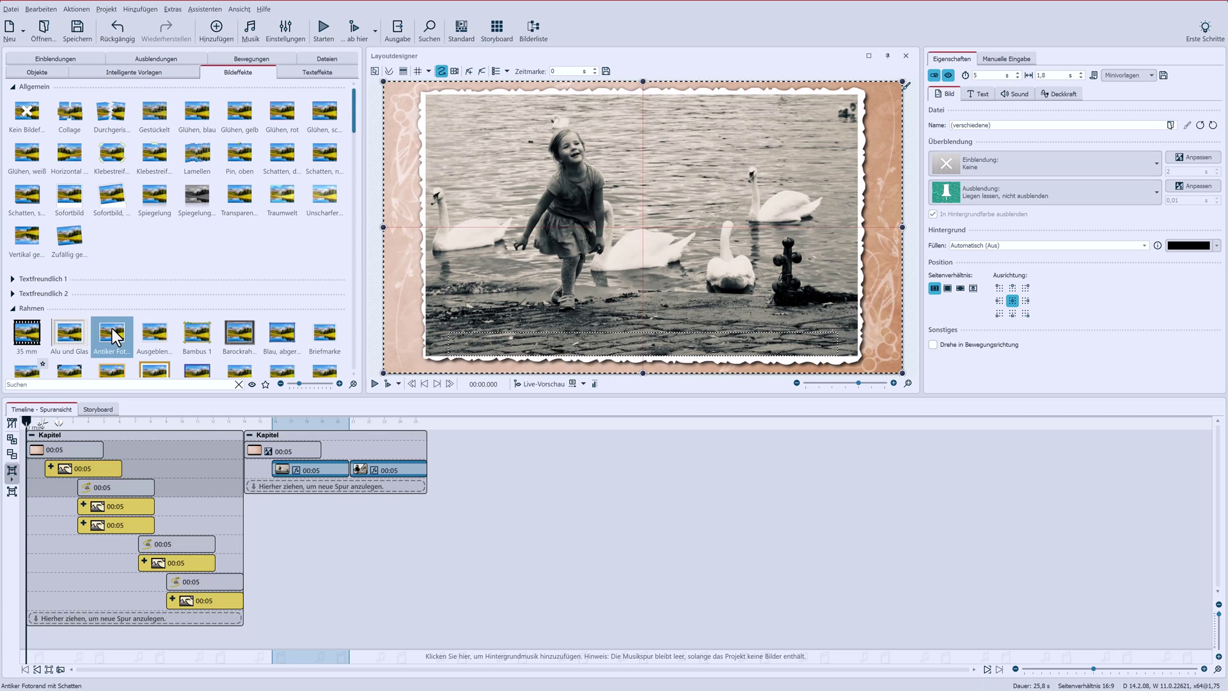
# Step: Animate the swan photo to start outside the slide's left edge and reach the slide centre at a 2 s motion mark
pyautogui.click(335, 470)
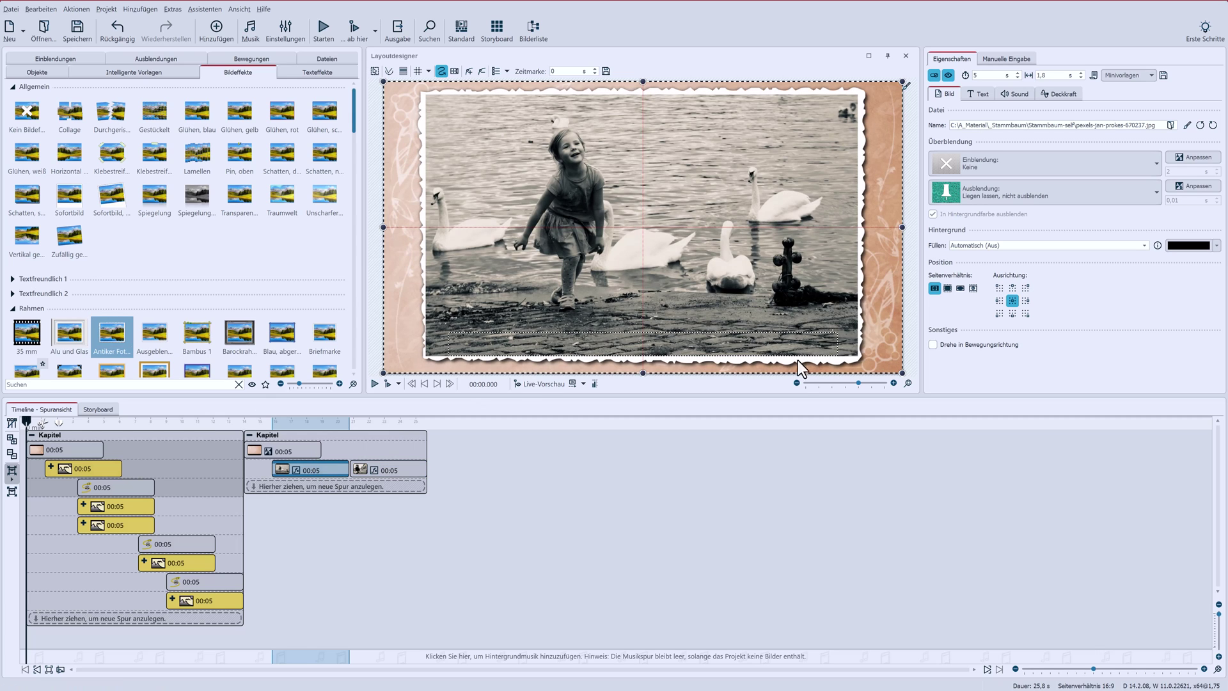
pyautogui.click(797, 382)
pyautogui.click(797, 382)
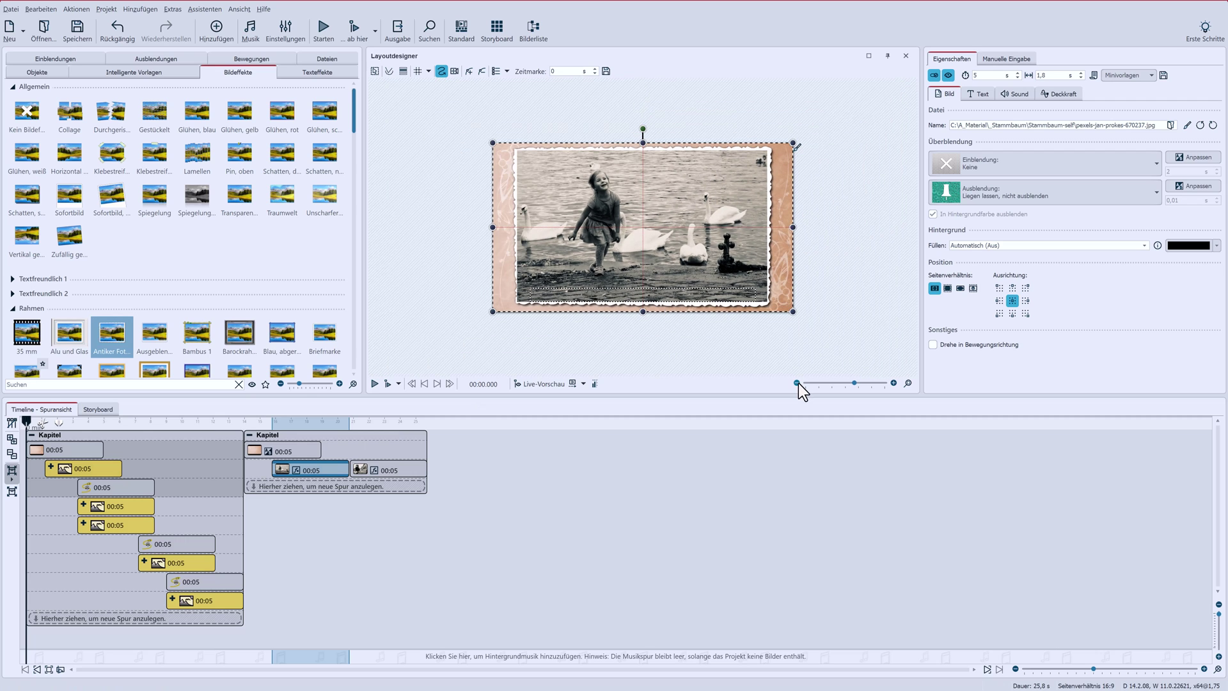
pyautogui.moveTo(608, 232); pyautogui.dragTo(324, 235)
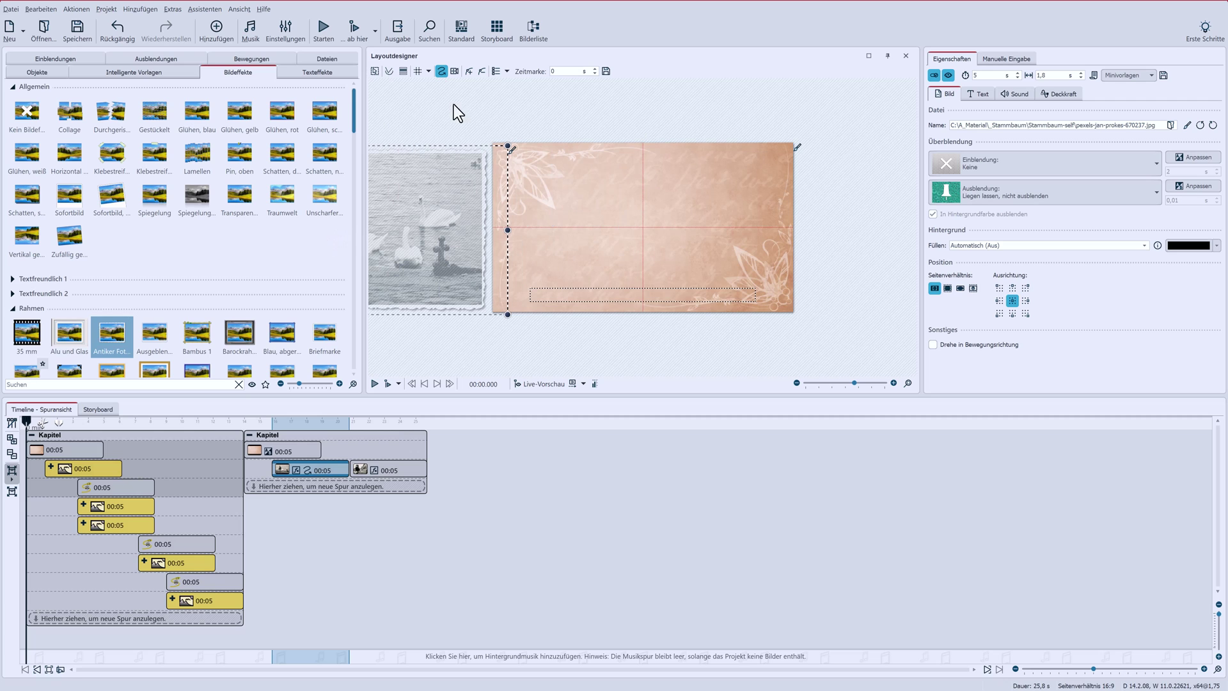
pyautogui.click(467, 71)
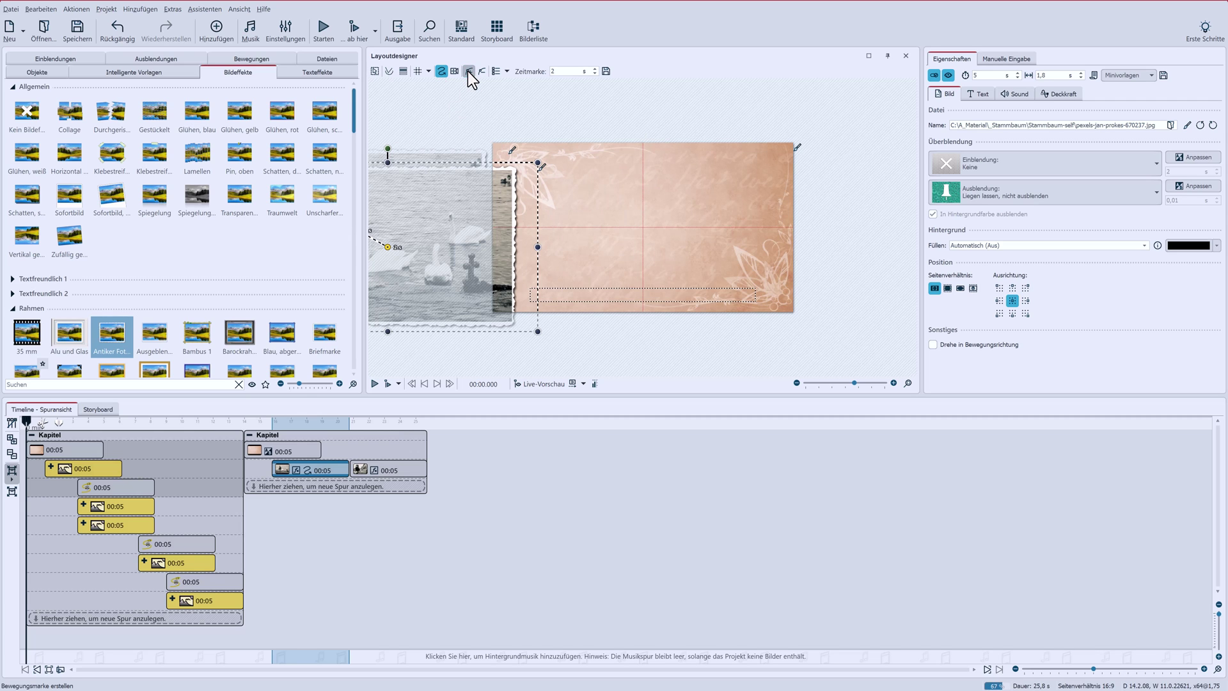
pyautogui.moveTo(499, 268); pyautogui.dragTo(749, 240)
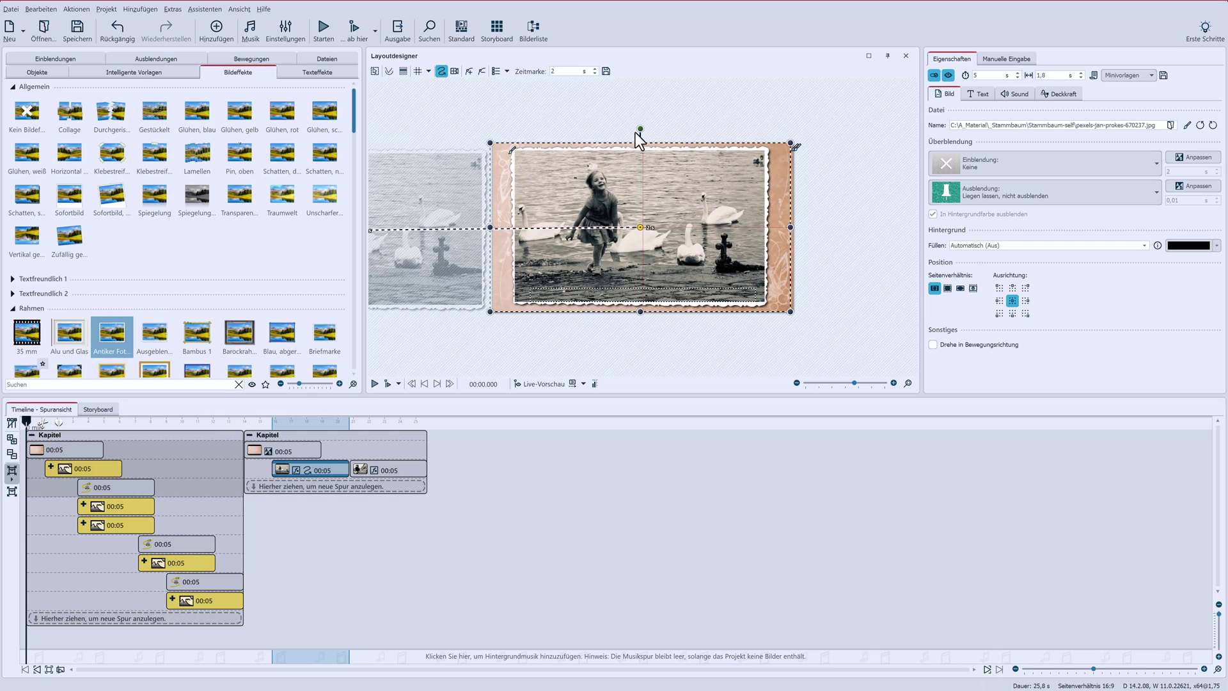
# Step: Add a 4 s motion mark with the swan photo shifted slightly right and tilted about 2°, and a 6 s mark beyond the right edge
pyautogui.click(468, 71)
pyautogui.moveTo(663, 238)
pyautogui.mouseDown()
pyautogui.moveTo(730, 241)
pyautogui.moveTo(679, 236)
pyautogui.mouseUp()
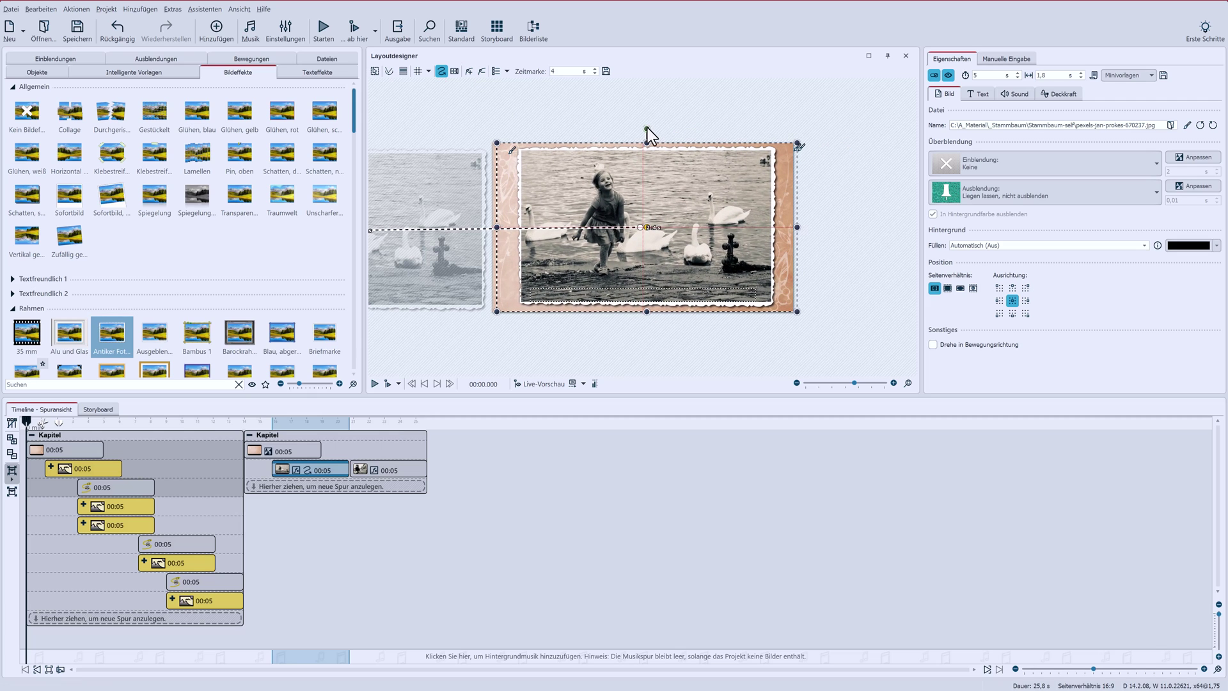
pyautogui.moveTo(647, 128); pyautogui.dragTo(651, 129)
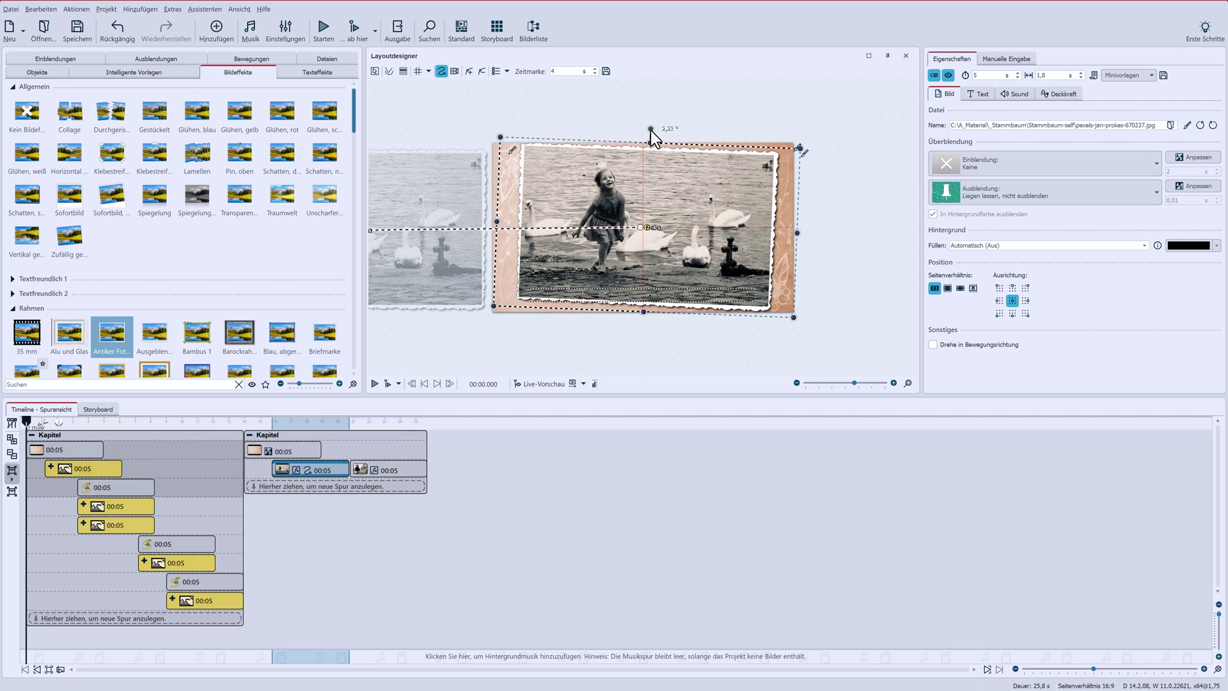
pyautogui.click(468, 70)
pyautogui.moveTo(668, 264); pyautogui.dragTo(927, 271)
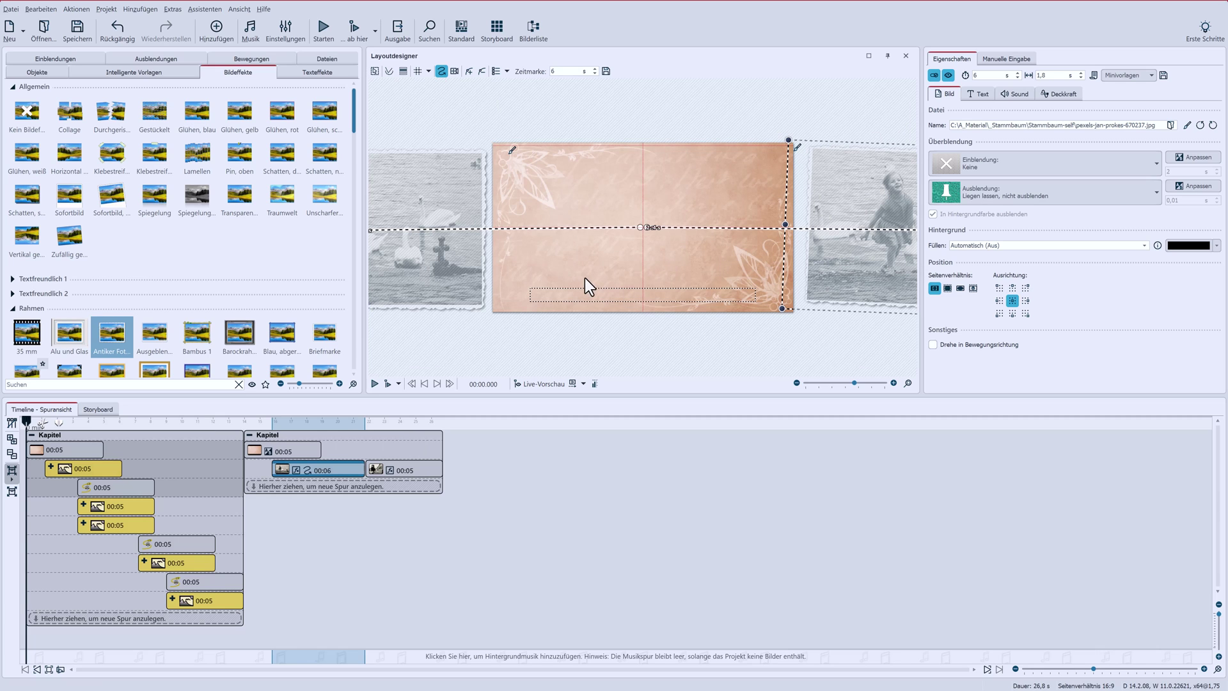
# Step: Copy the swan photo's motion path and paste it onto the second grandchild's photo
pyautogui.click(642, 225)
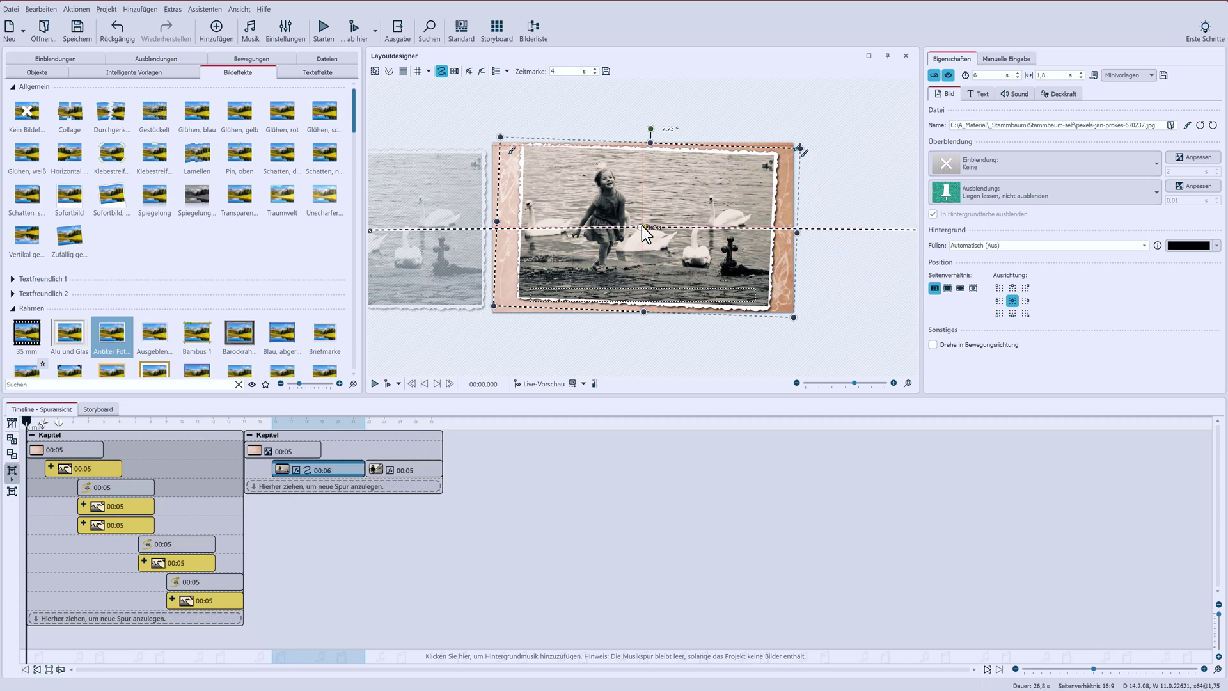
pyautogui.rightClick(642, 225)
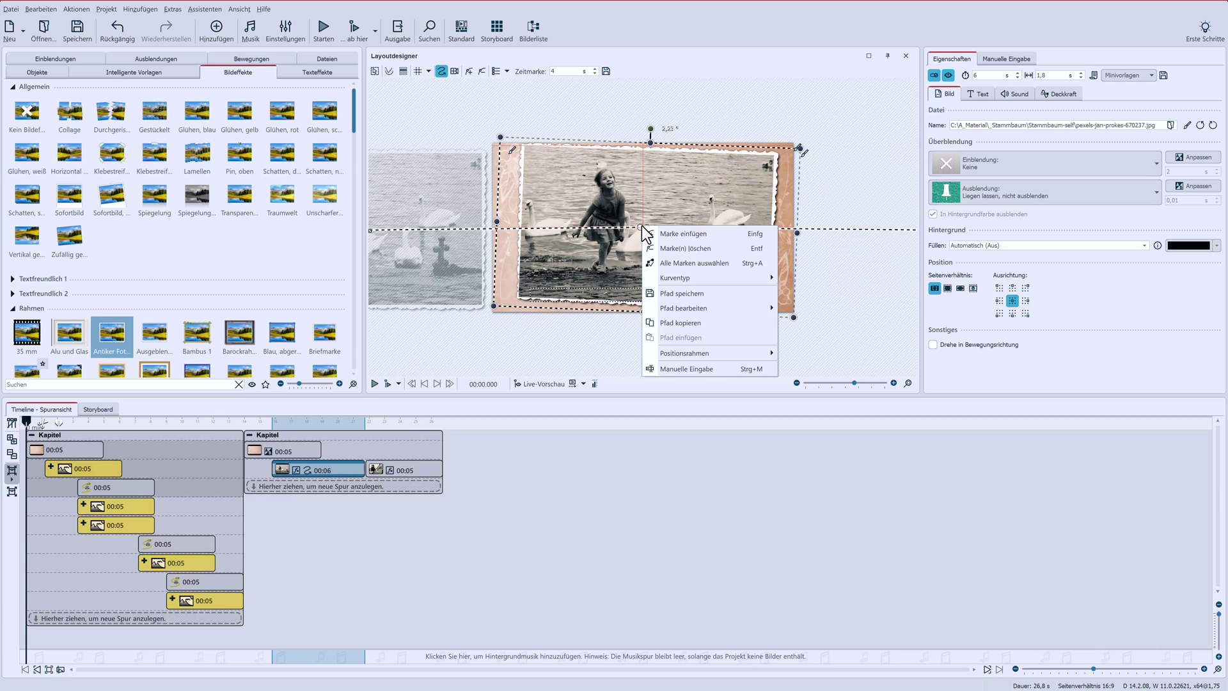
pyautogui.click(696, 323)
pyautogui.click(413, 470)
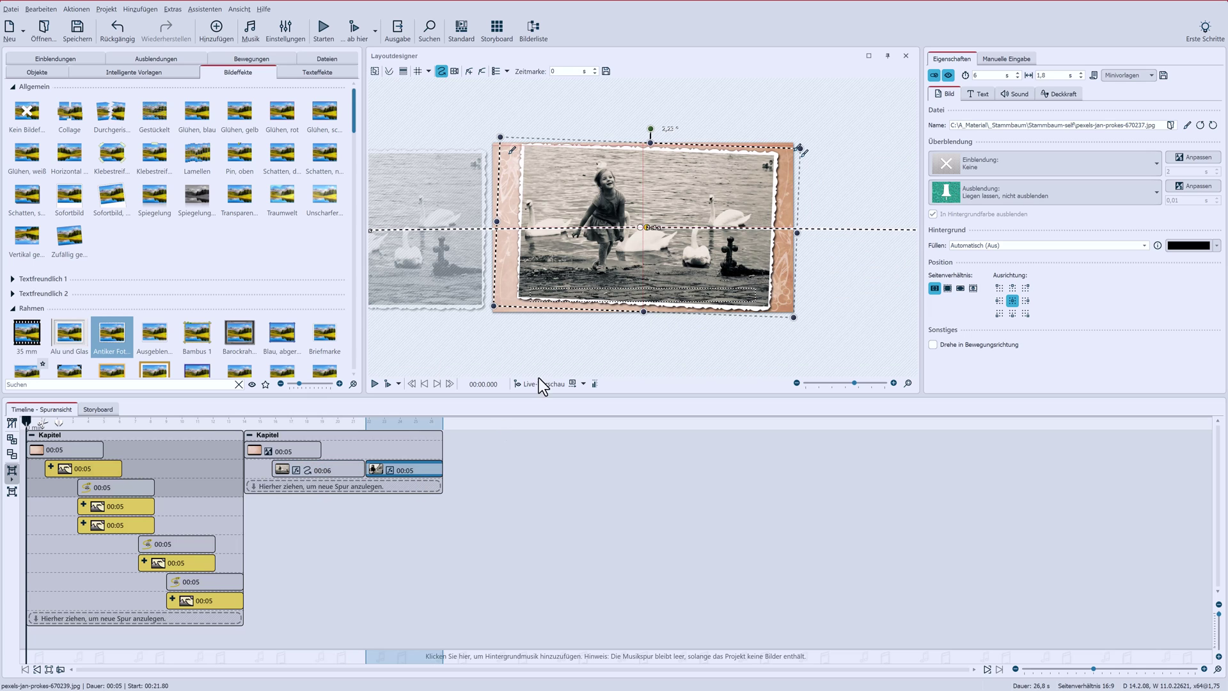
pyautogui.rightClick(593, 242)
pyautogui.click(646, 349)
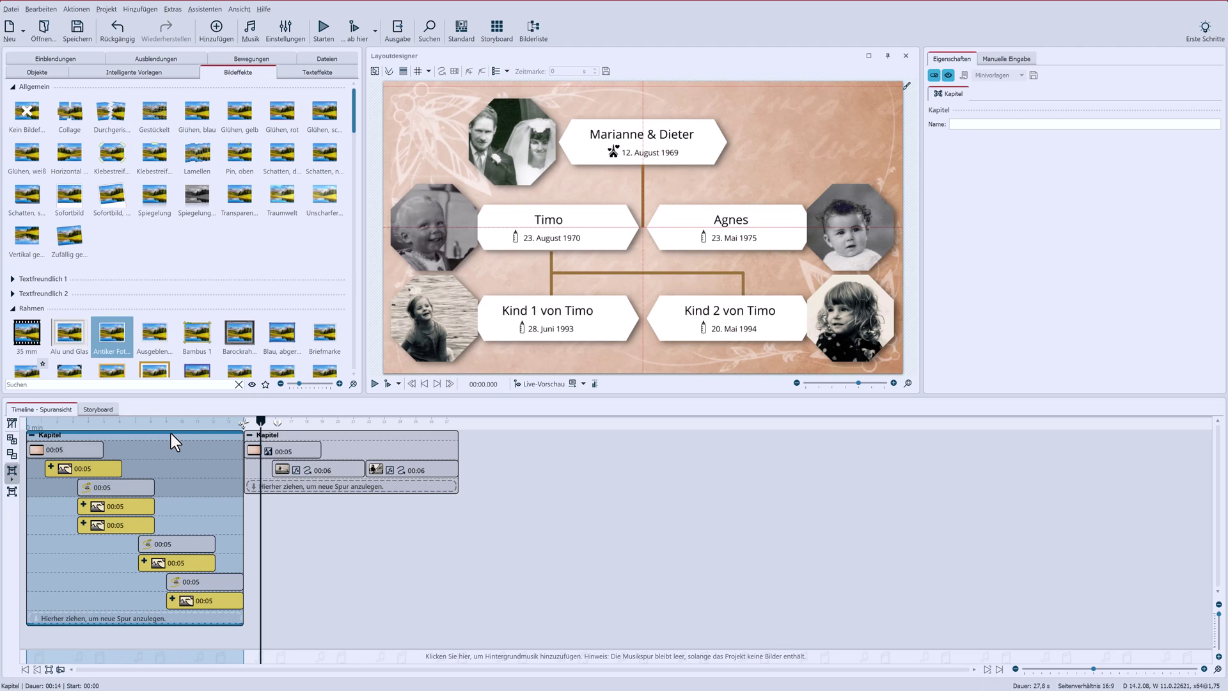
# Step: Insert a copy of the family tree chapter after the photo chapter
pyautogui.click(288, 436)
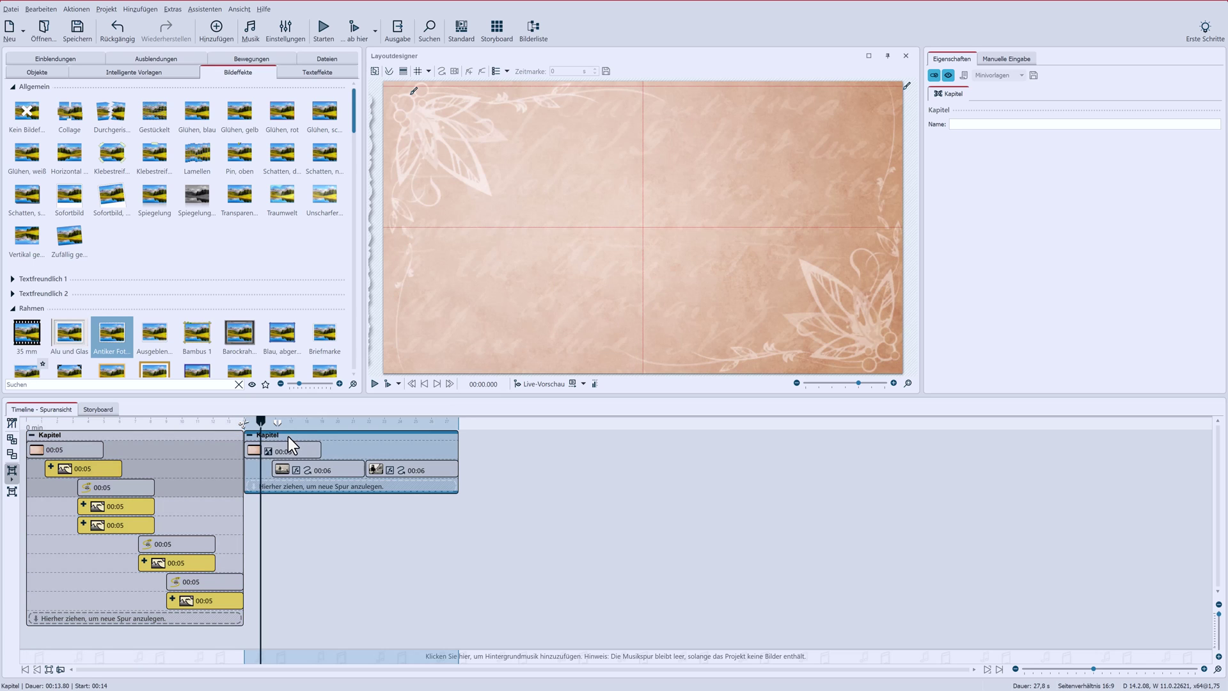
pyautogui.hotkey('ctrl', 'v')
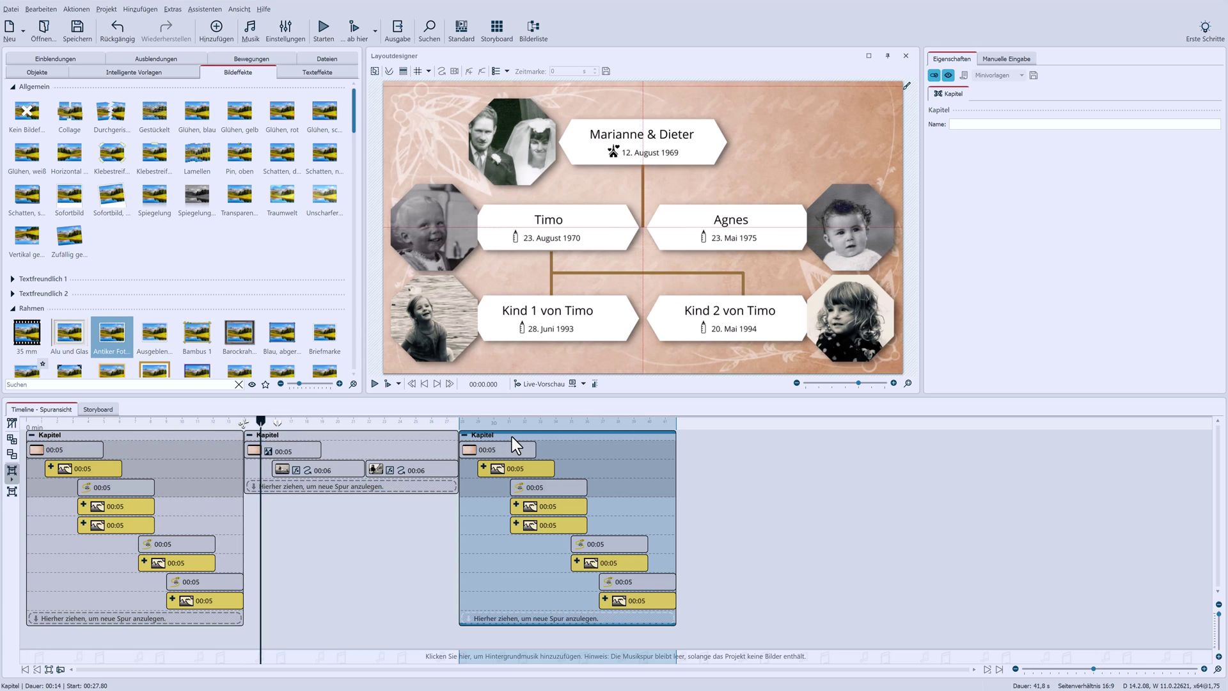
# Step: Scale down the grandparents' Flexi-Collage in the copied chapter to about two thirds of the slide height, keeping its upper edge in place
pyautogui.click(482, 466)
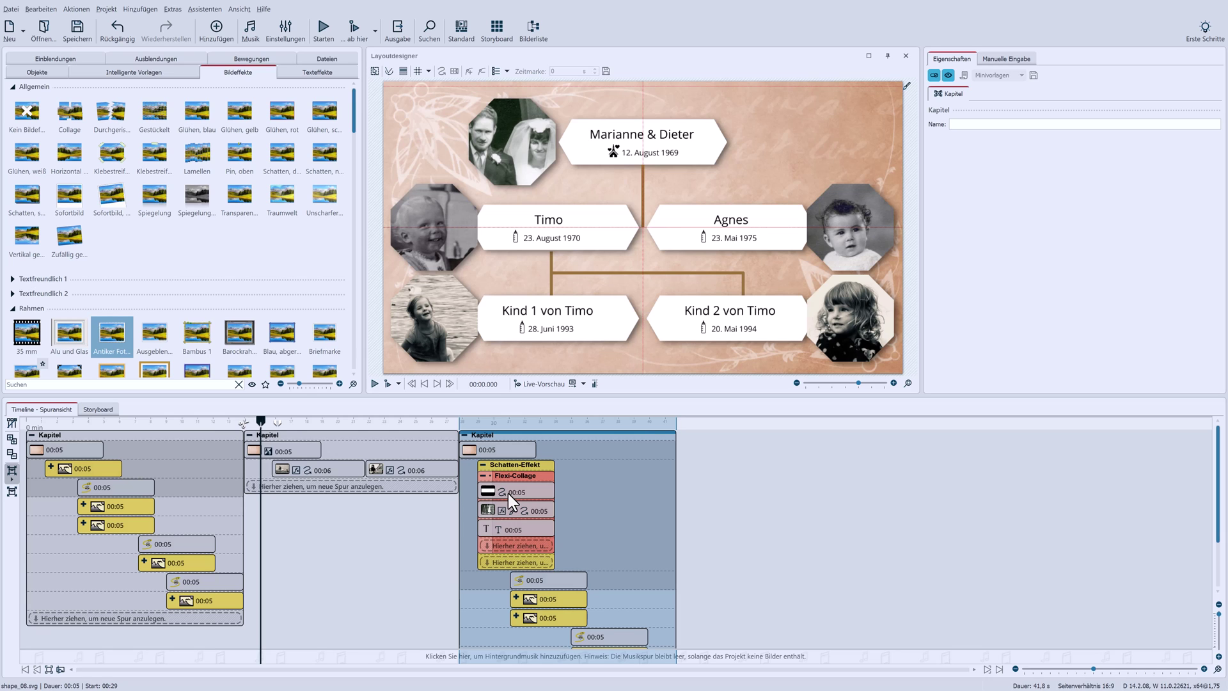
pyautogui.click(508, 493)
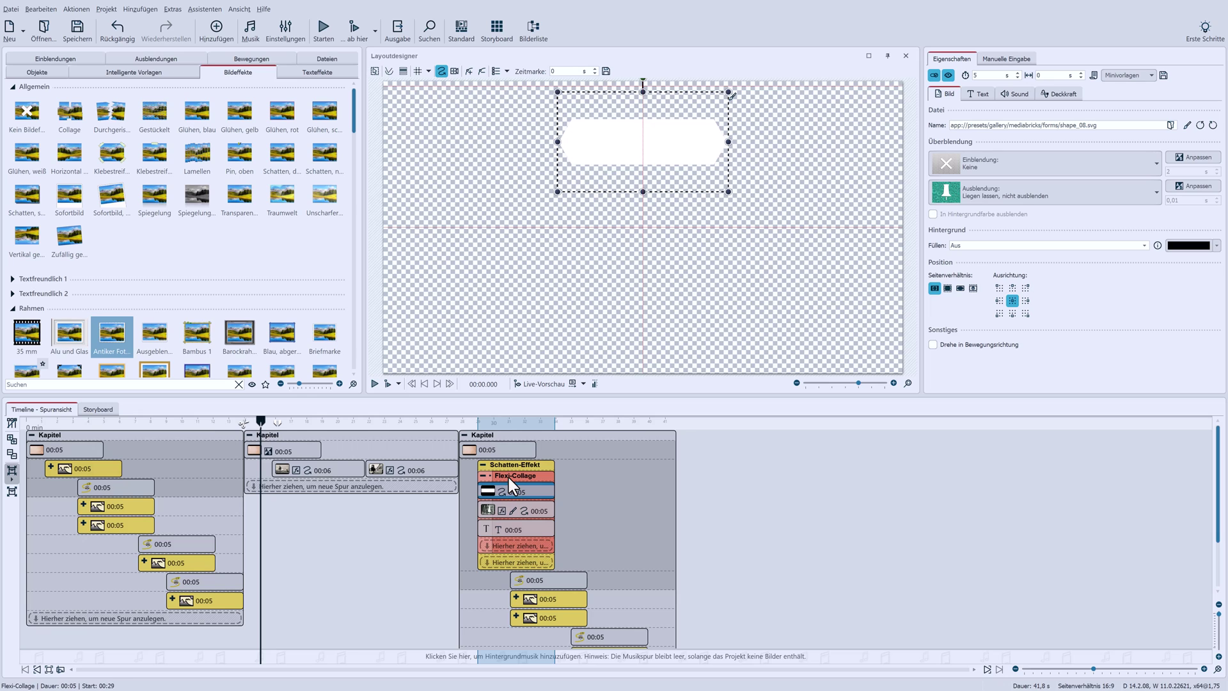
pyautogui.click(507, 477)
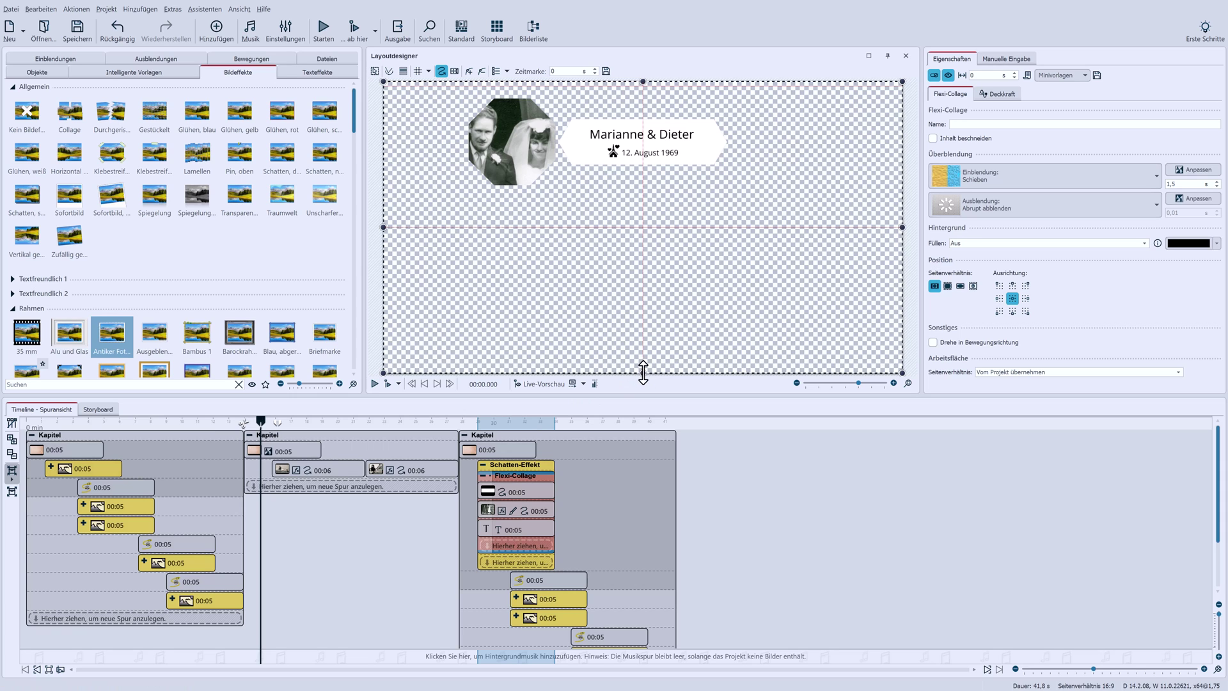
pyautogui.moveTo(643, 371); pyautogui.dragTo(649, 280)
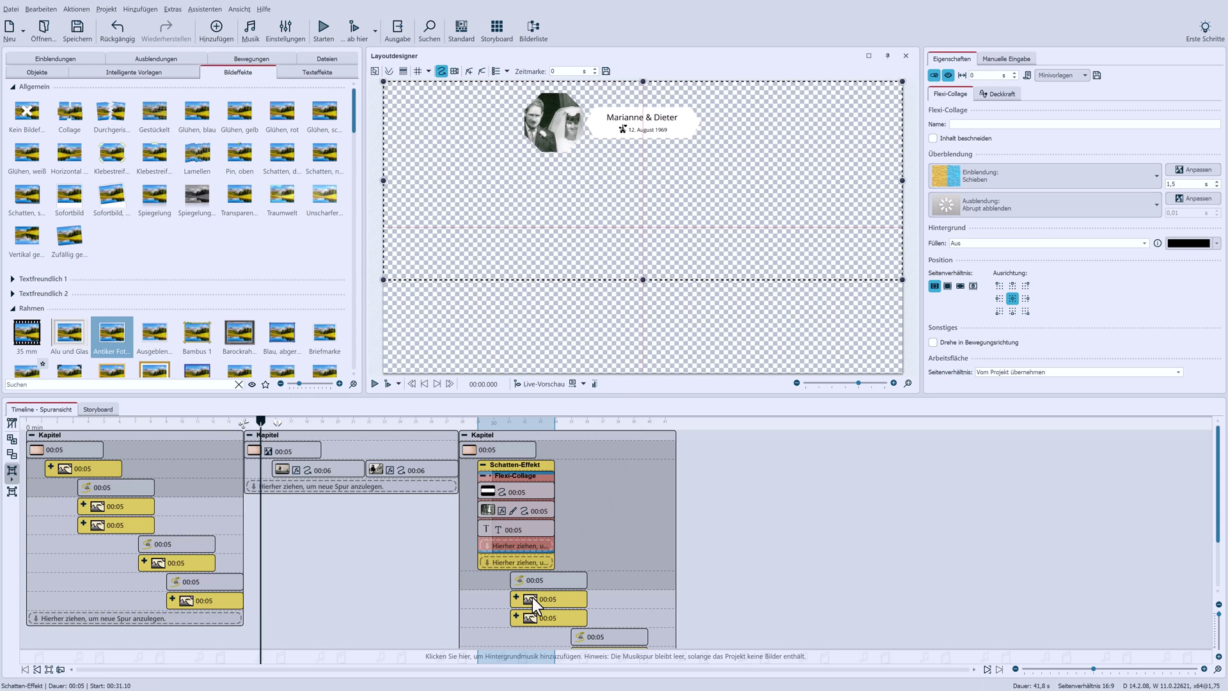
# Step: Scale down the first child's Flexi-Collage in the copied chapter to about three quarters of the slide height
pyautogui.click(516, 595)
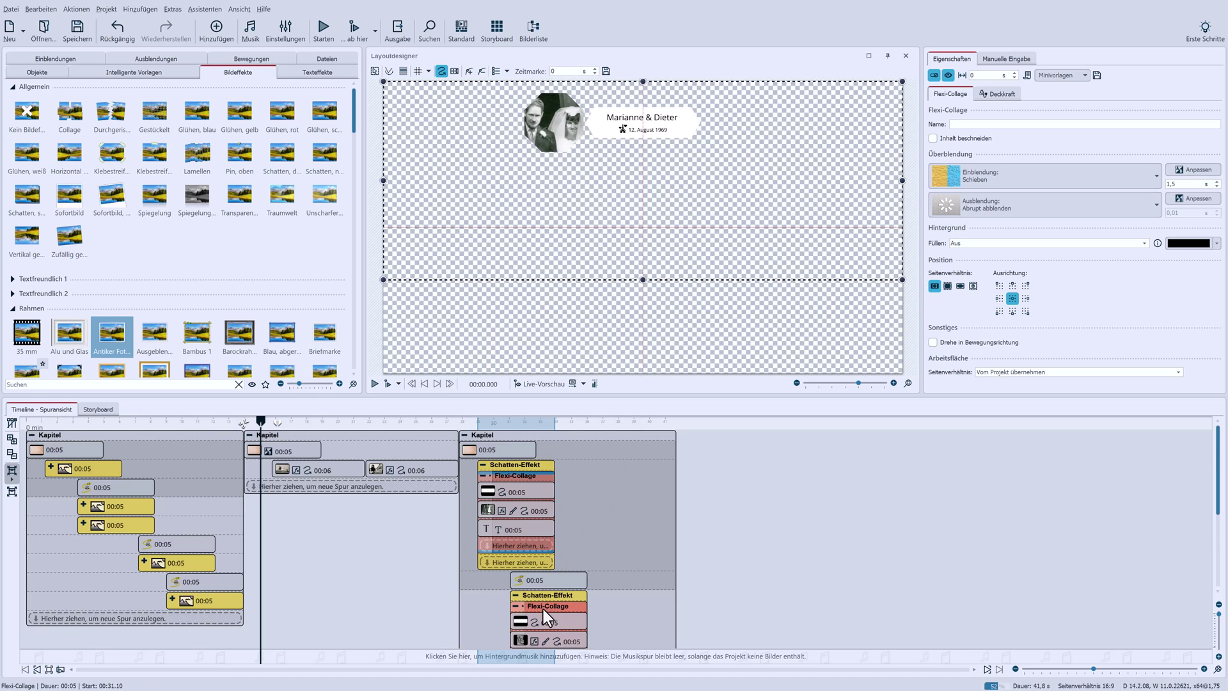
pyautogui.click(544, 604)
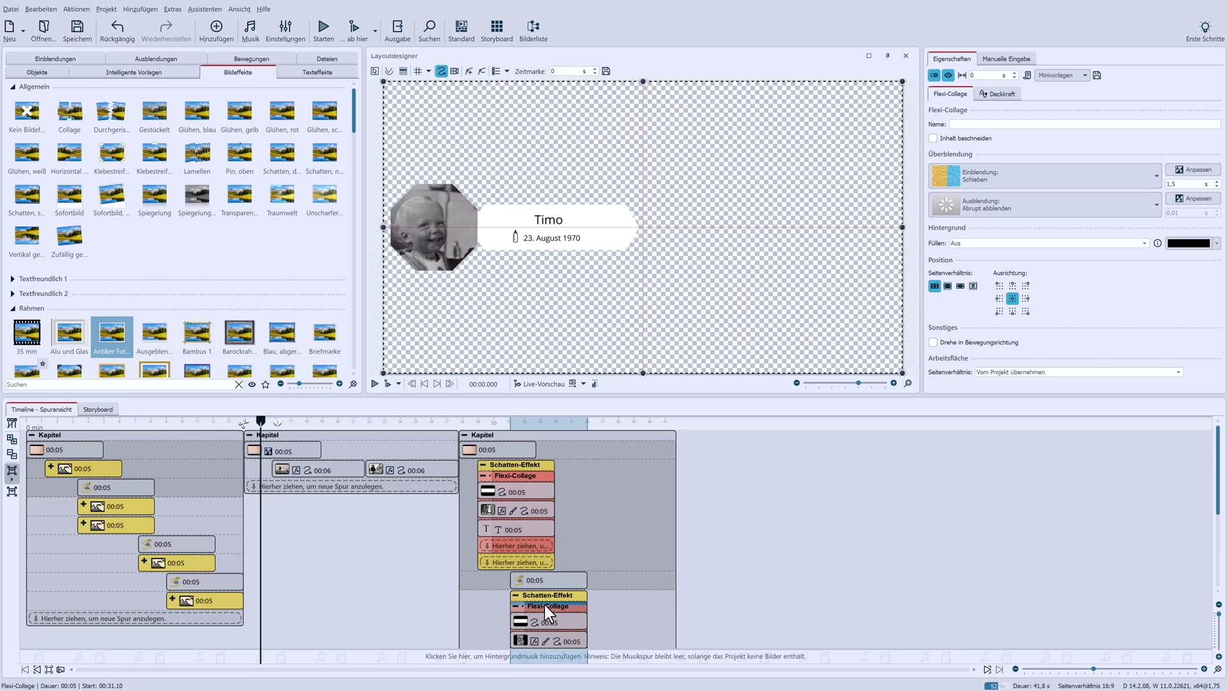
pyautogui.moveTo(642, 373); pyautogui.dragTo(654, 296)
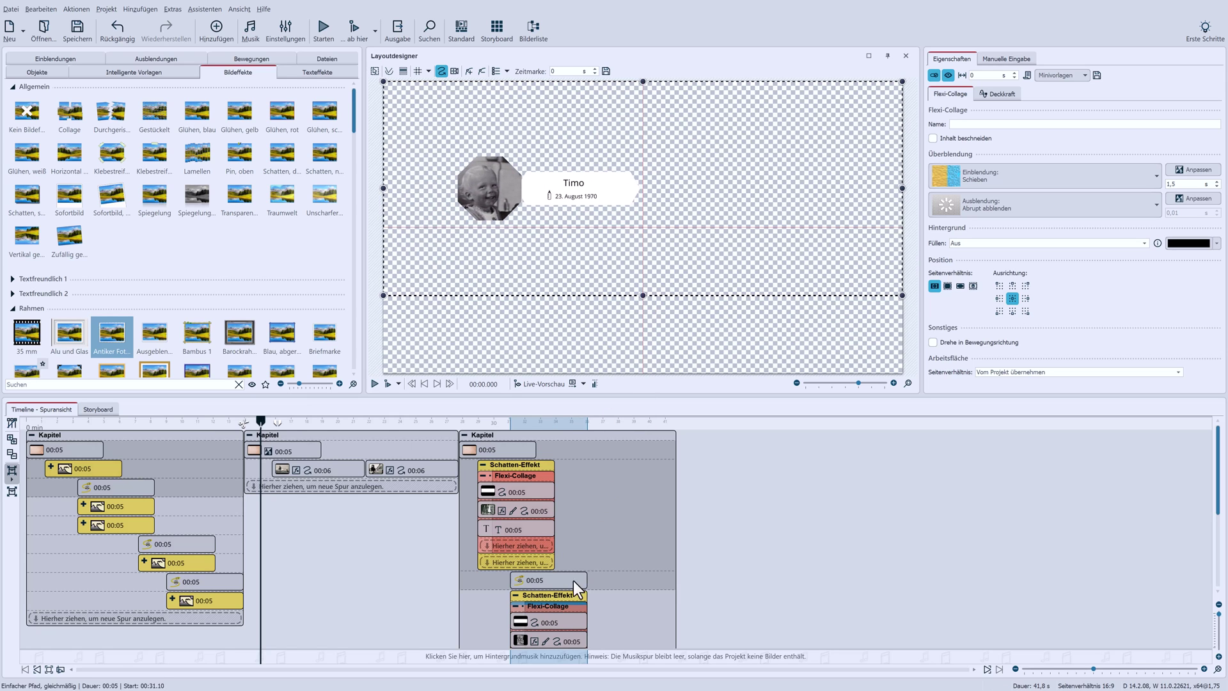
pyautogui.click(558, 596)
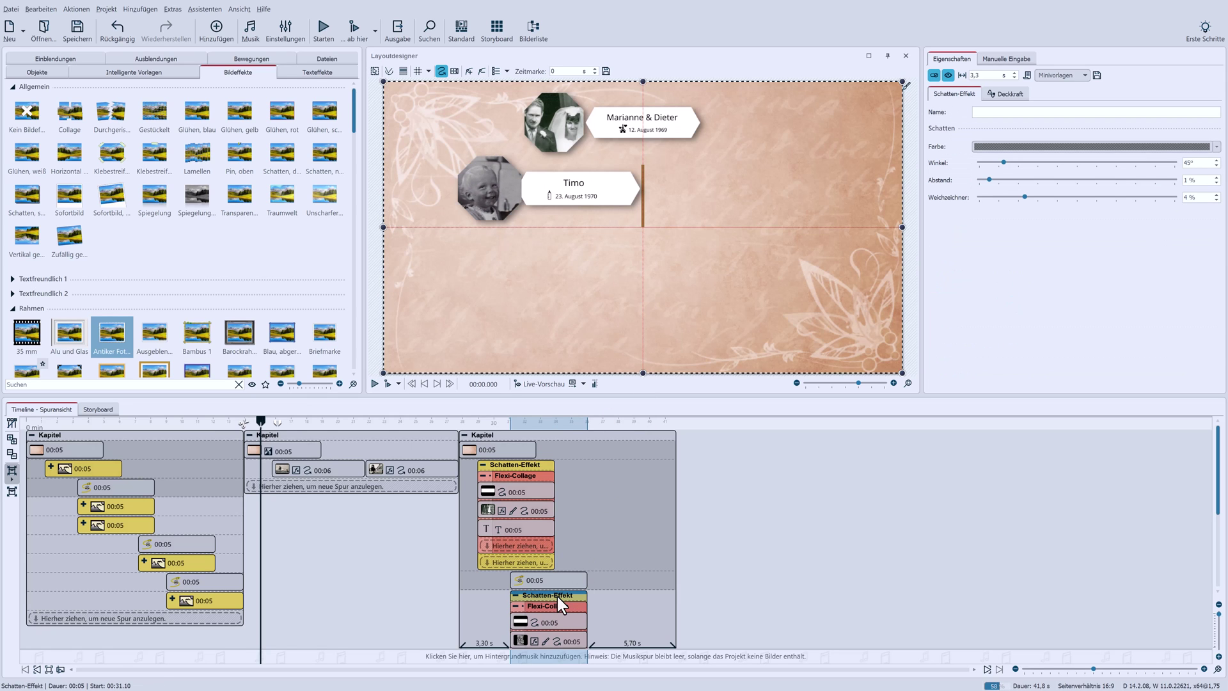
pyautogui.click(519, 604)
pyautogui.click(504, 481)
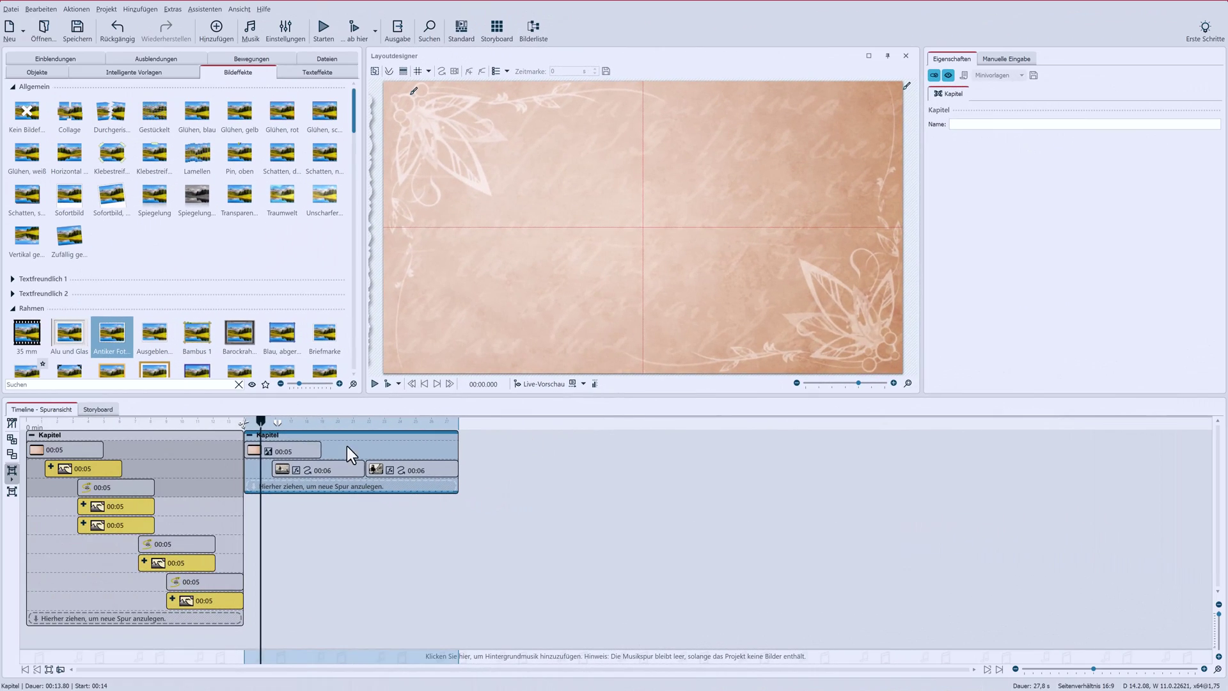
# Step: Copy the original family tree chapter again and paste it after the photo chapter
pyautogui.click(149, 432)
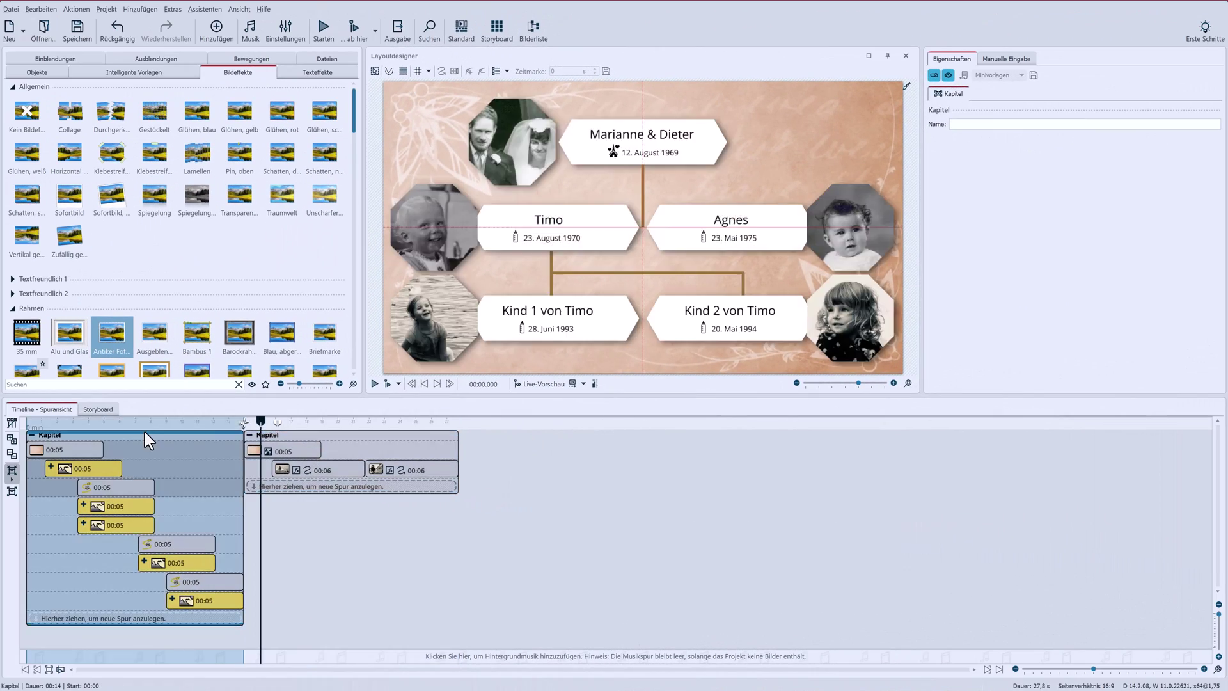
pyautogui.click(305, 431)
pyautogui.hotkey('ctrl', 'v')
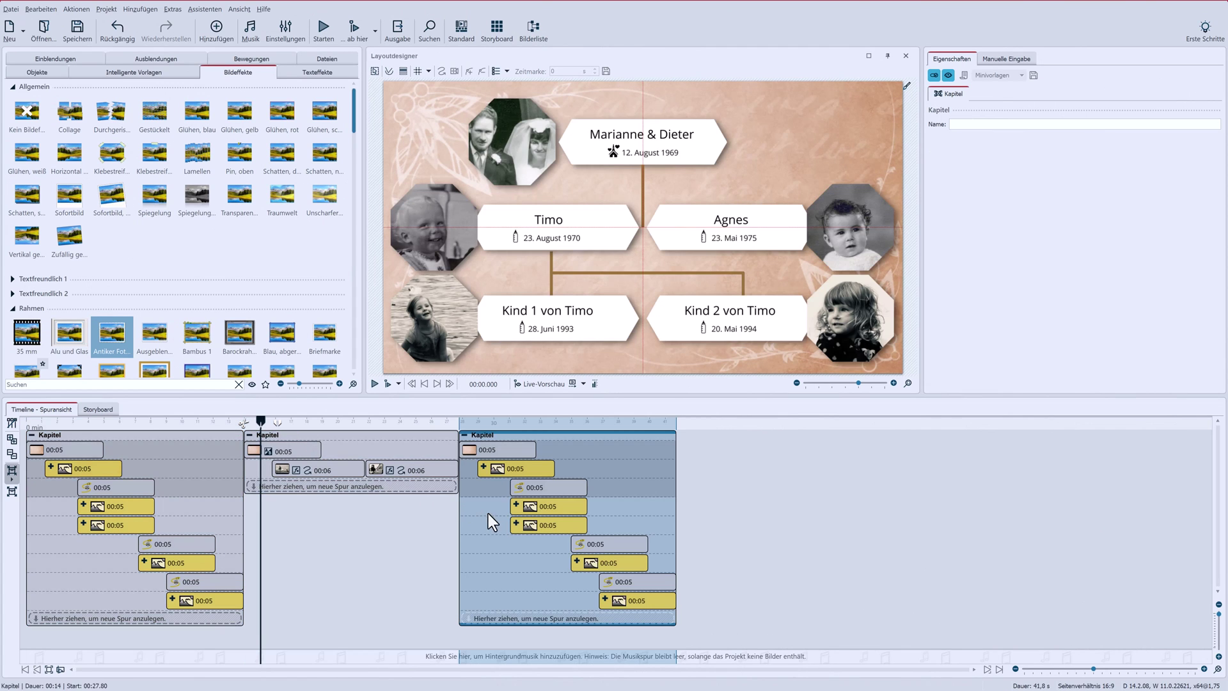
# Step: Delete both grandchildren's portrait plates and the horizontal branch path from the copied chapter, and extend the remaining lower vertical path towards the slide's lower edge
pyautogui.click(595, 549)
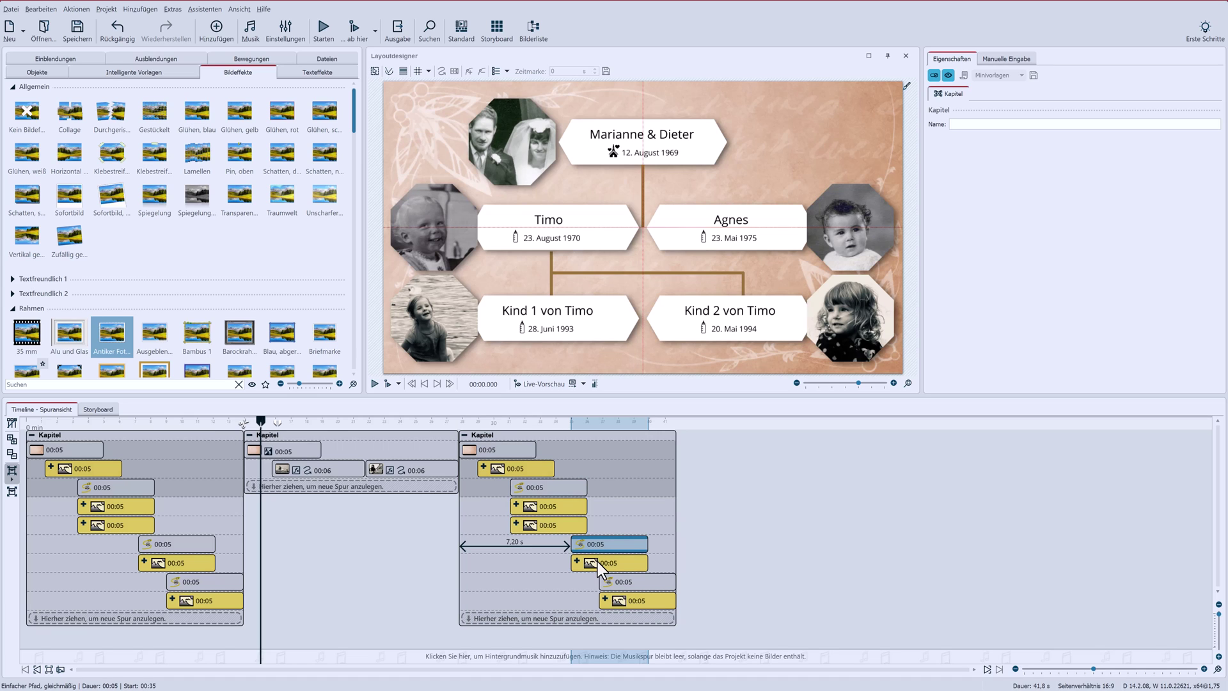
pyautogui.click(597, 562)
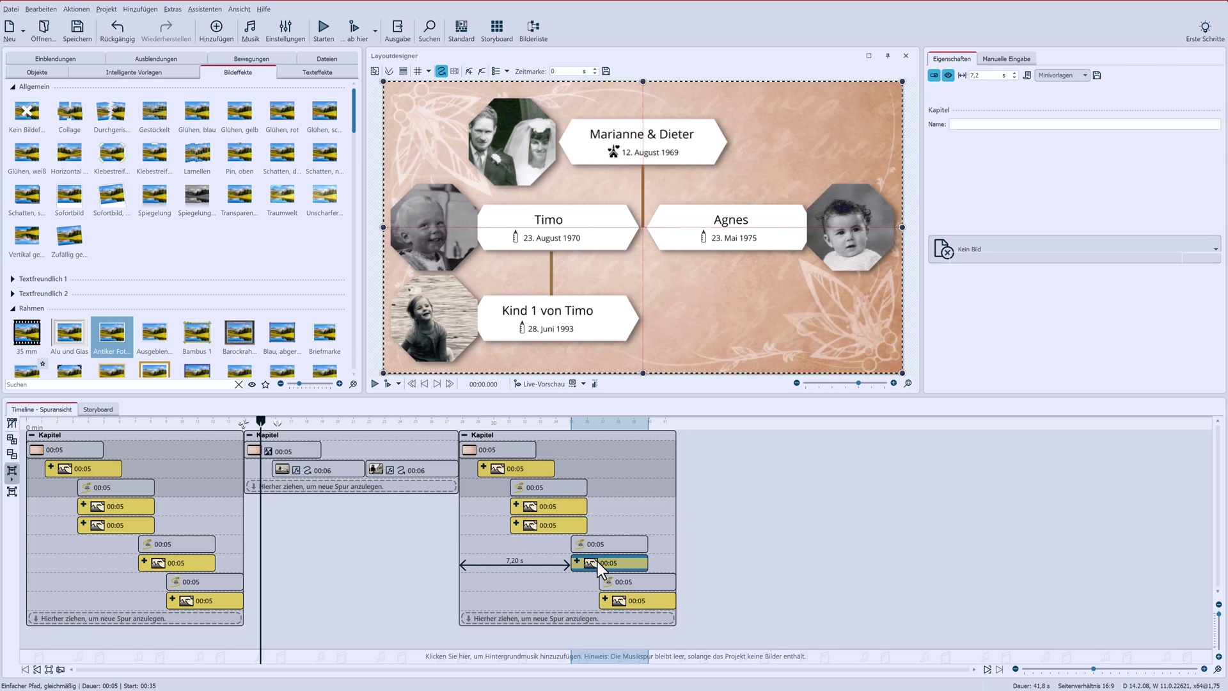
pyautogui.press('Delete')
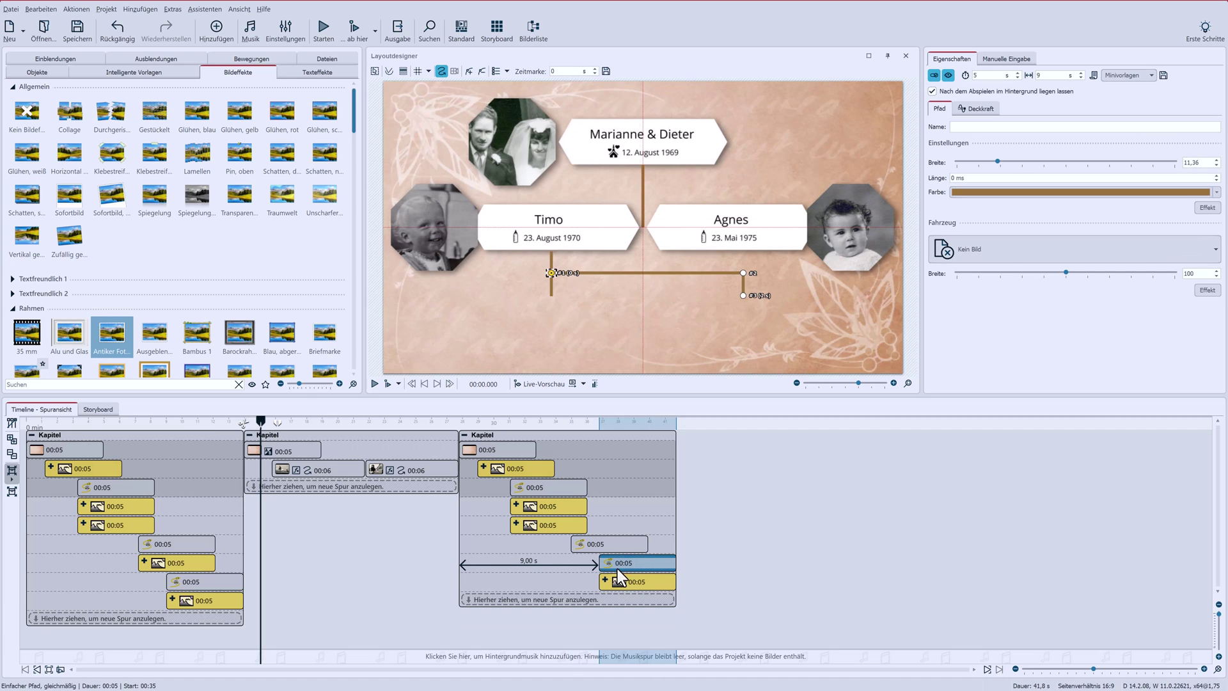
pyautogui.press('Delete')
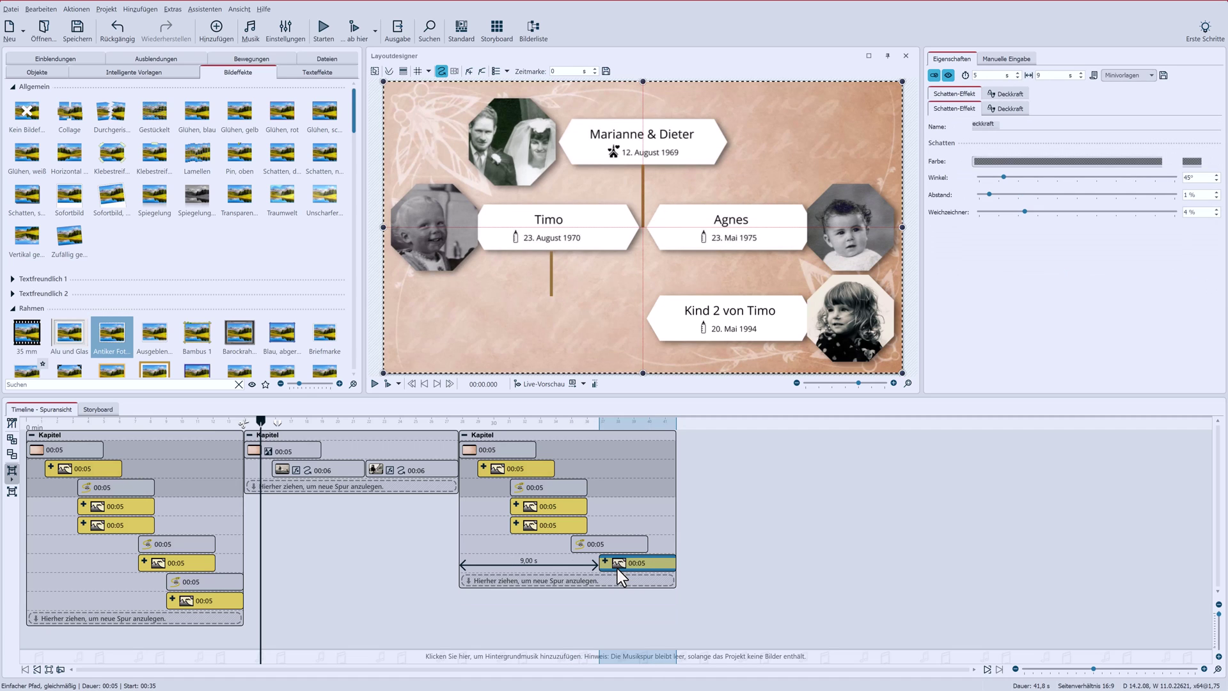
pyautogui.press('Delete')
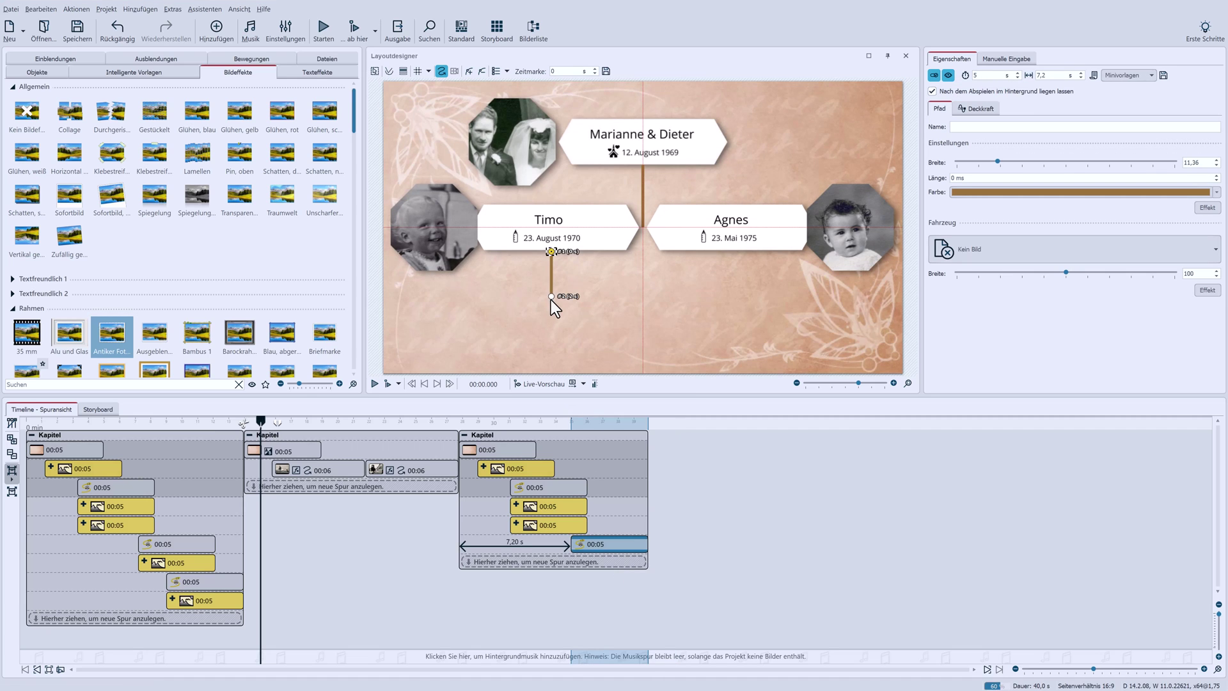
pyautogui.moveTo(551, 297); pyautogui.dragTo(548, 368)
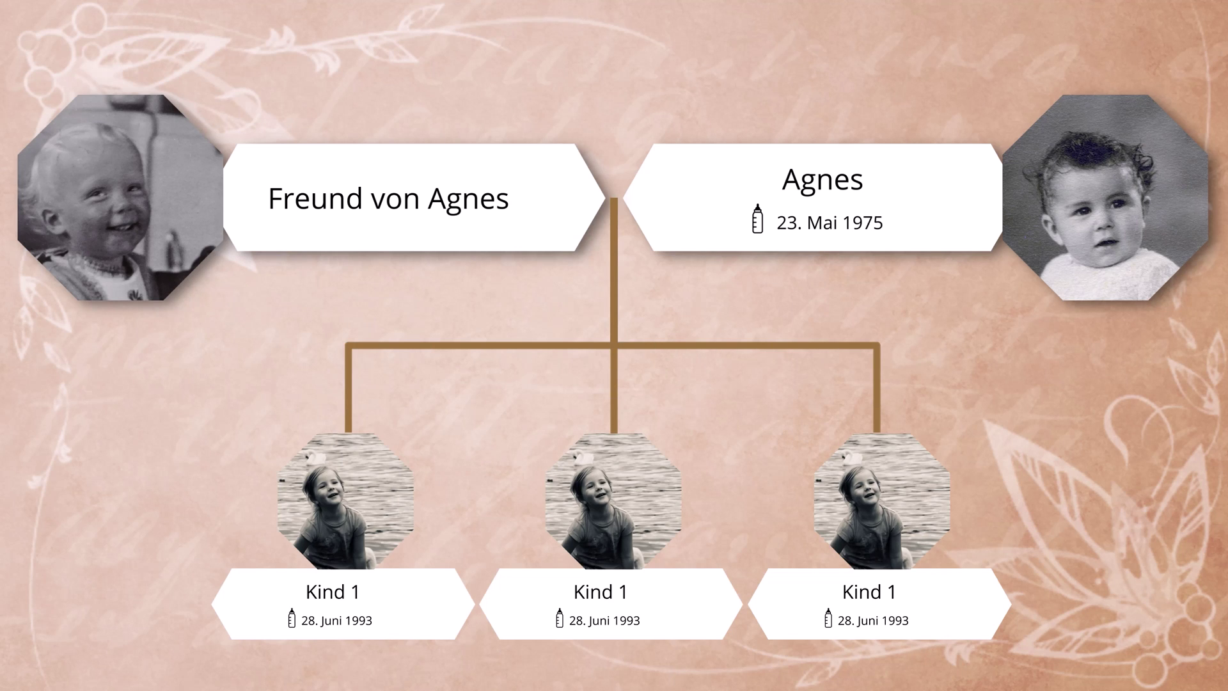
# Step: Close the running preview and play the "1 Kind - 2 Eltern - 4 Großeltern" chapter of VIP-Projekt Stammbaum
pyautogui.press('Escape')
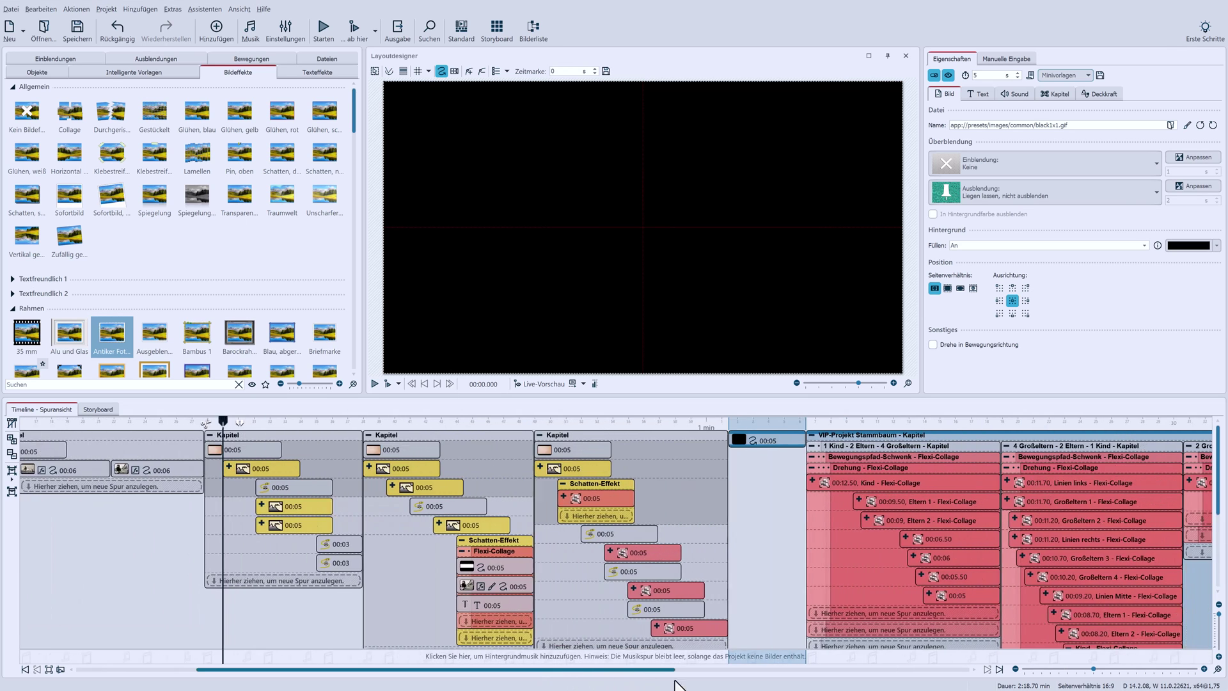
pyautogui.moveTo(676, 679); pyautogui.dragTo(949, 665)
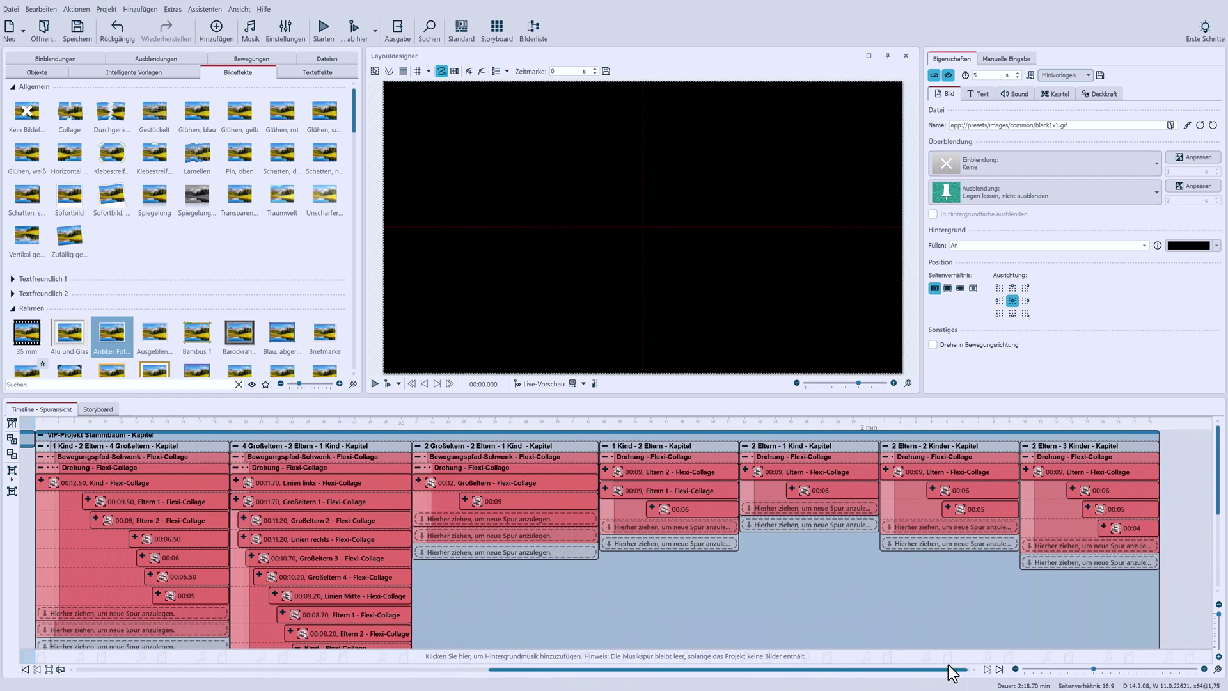
pyautogui.click(23, 424)
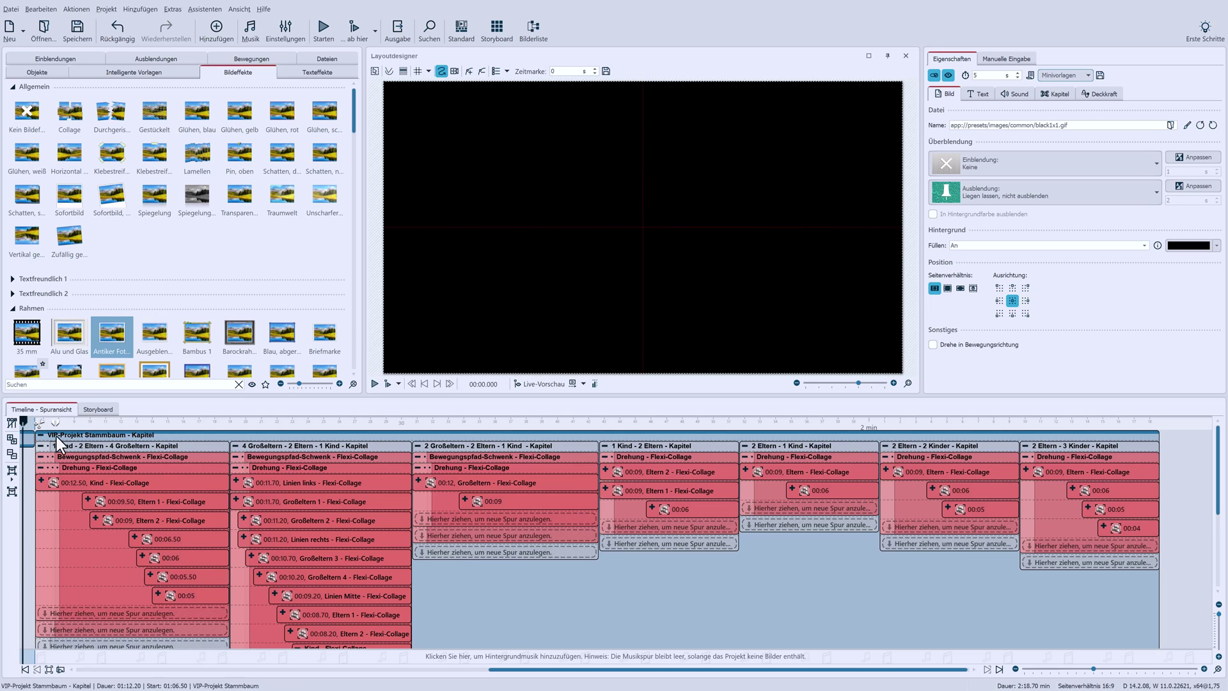
pyautogui.click(79, 447)
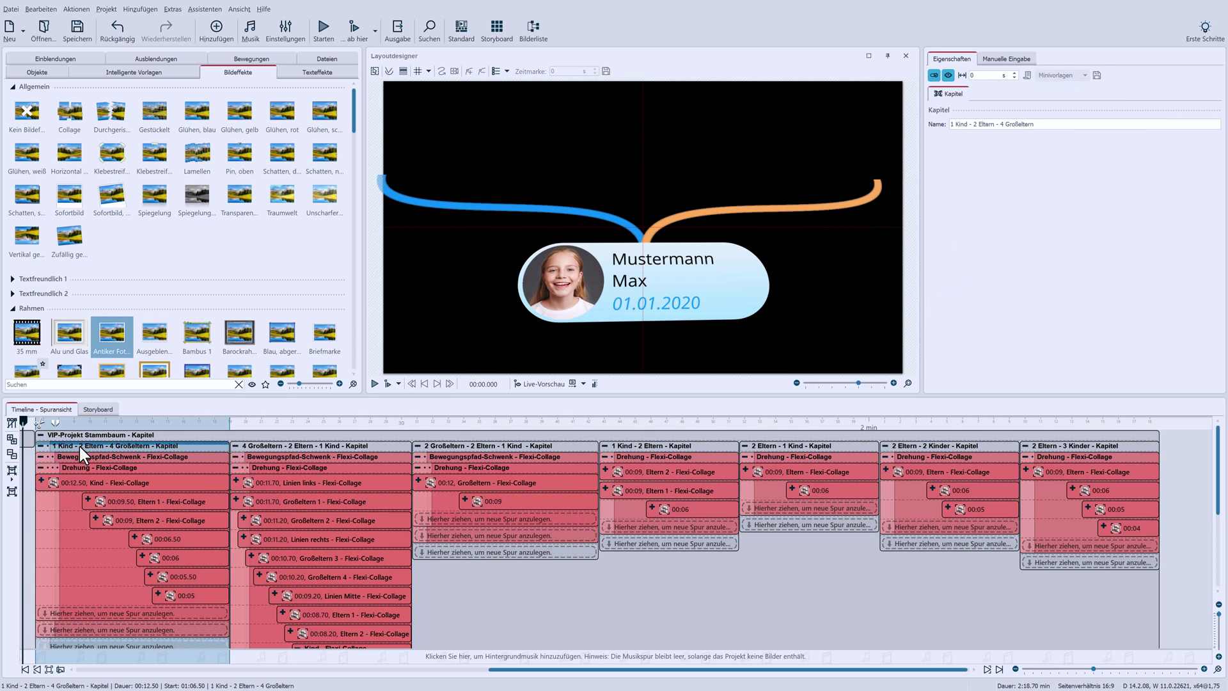
pyautogui.click(389, 383)
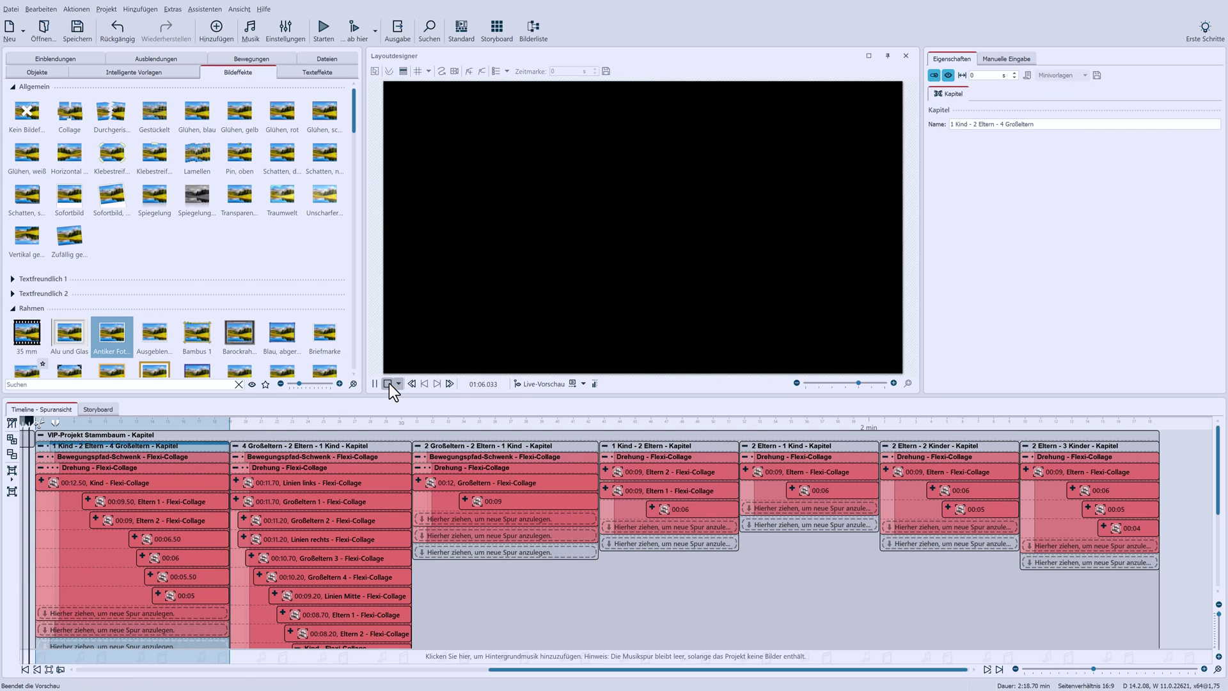